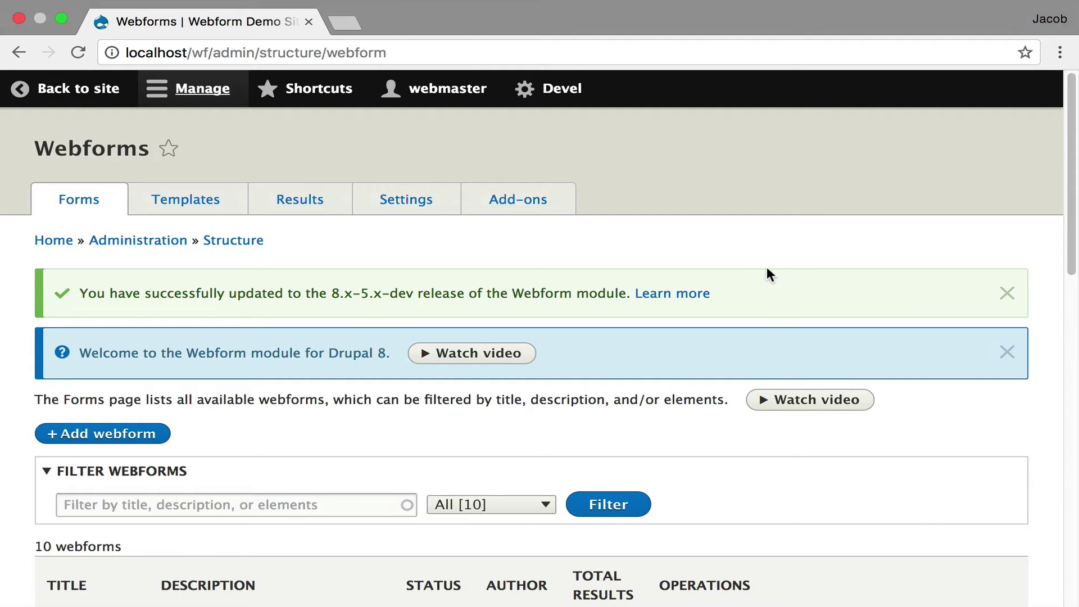
Dismiss the update and welcome messages, then watch and close the forms help video
{"action": "left_click", "coordinate": [1006, 293]}
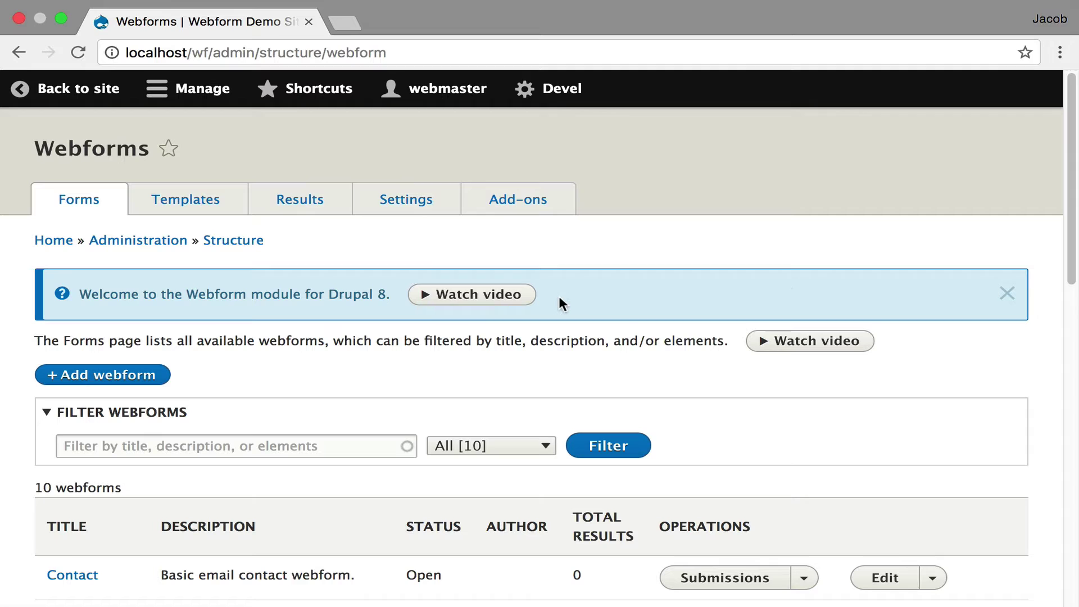
{"action": "left_click", "coordinate": [1014, 292]}
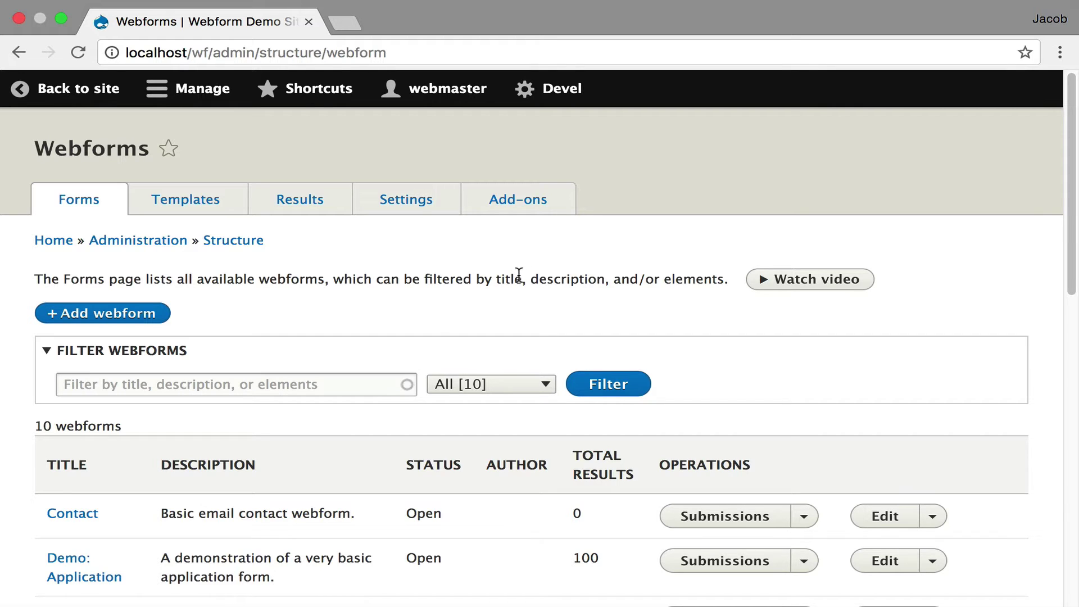
{"action": "left_click", "coordinate": [765, 279]}
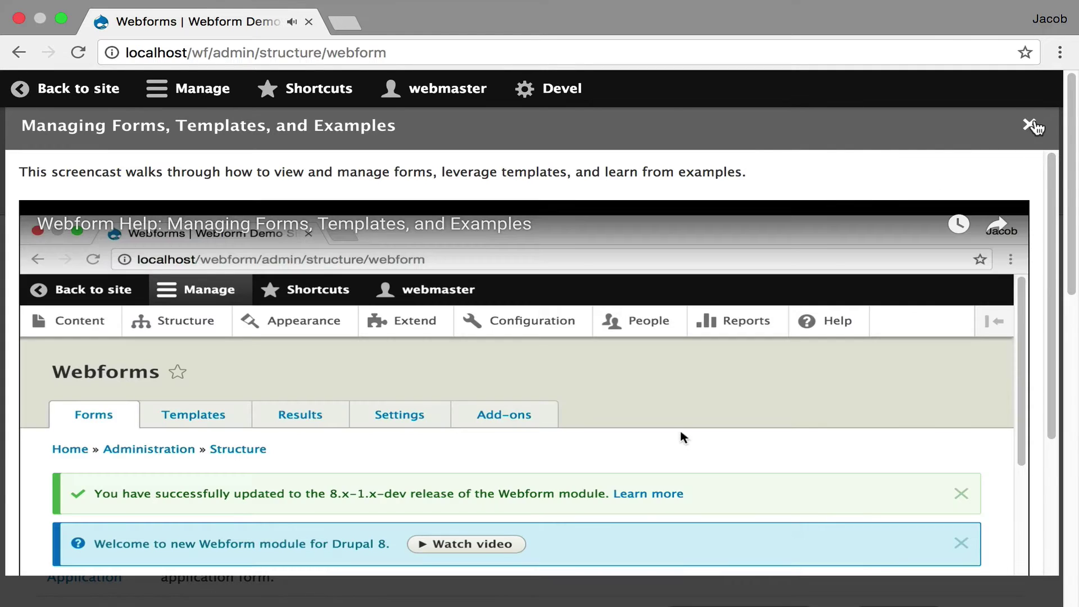
{"action": "left_click", "coordinate": [1029, 125]}
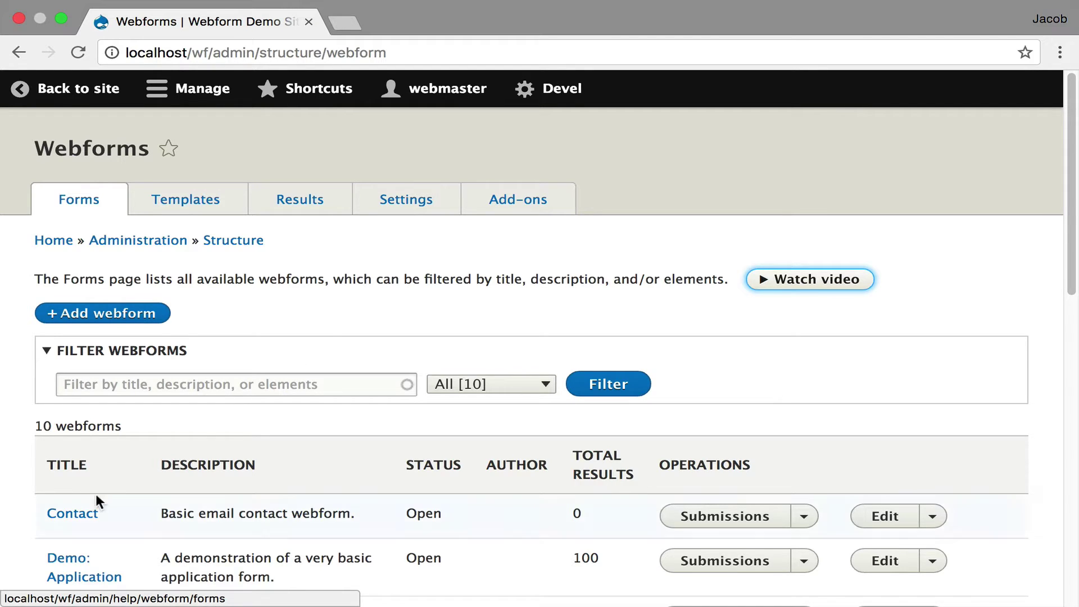
Open the Contact webform and go to its Elements page showing name, email, subject and message
{"action": "left_click", "coordinate": [82, 513]}
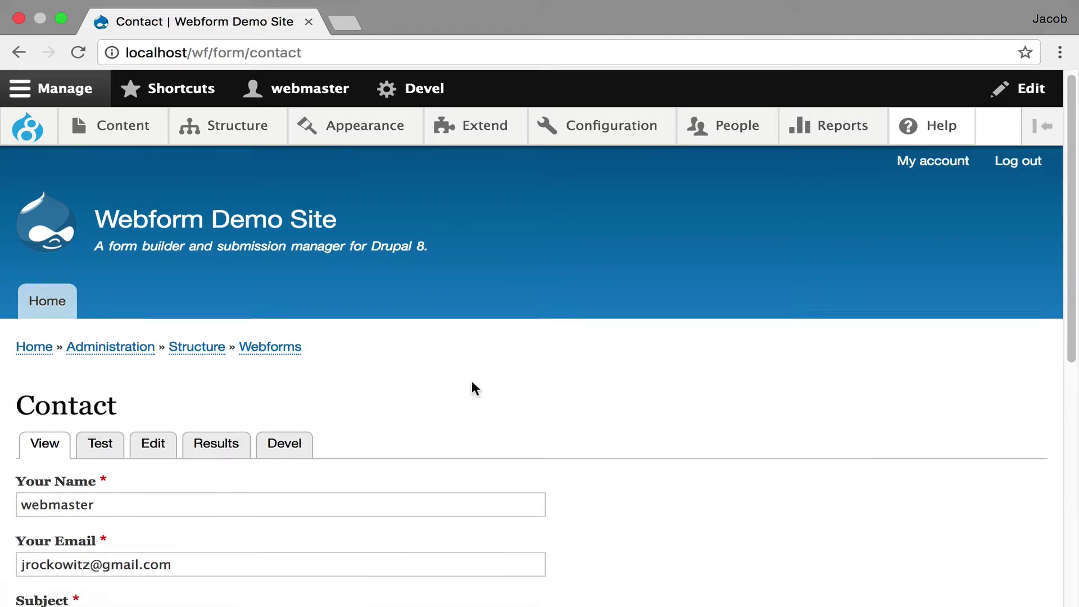
{"action": "scroll", "coordinate": [471, 380], "scroll_direction": "down", "scroll_amount": 5}
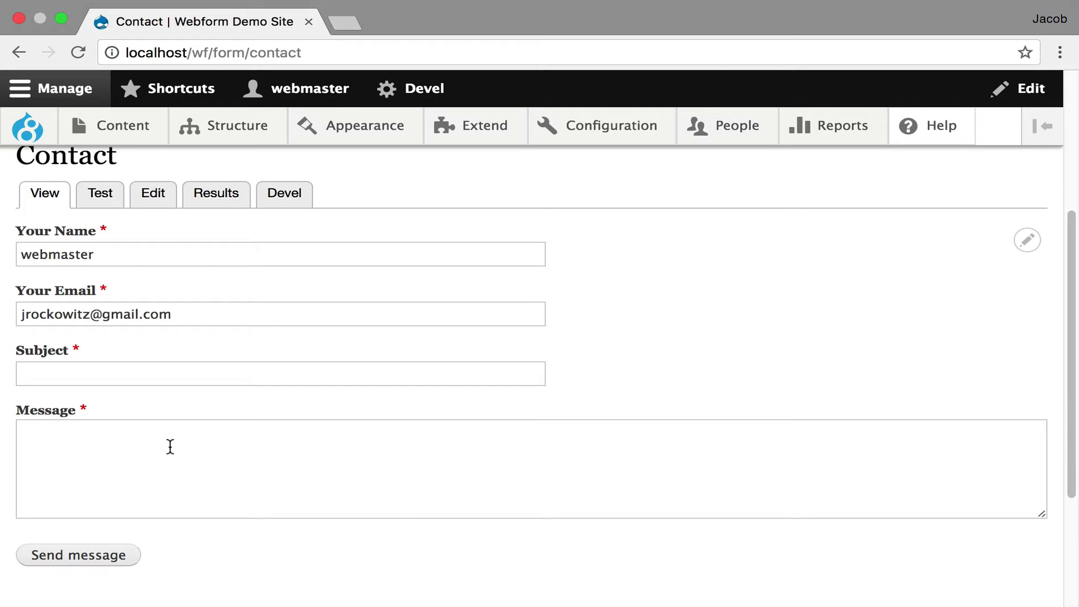
{"action": "left_click", "coordinate": [162, 194]}
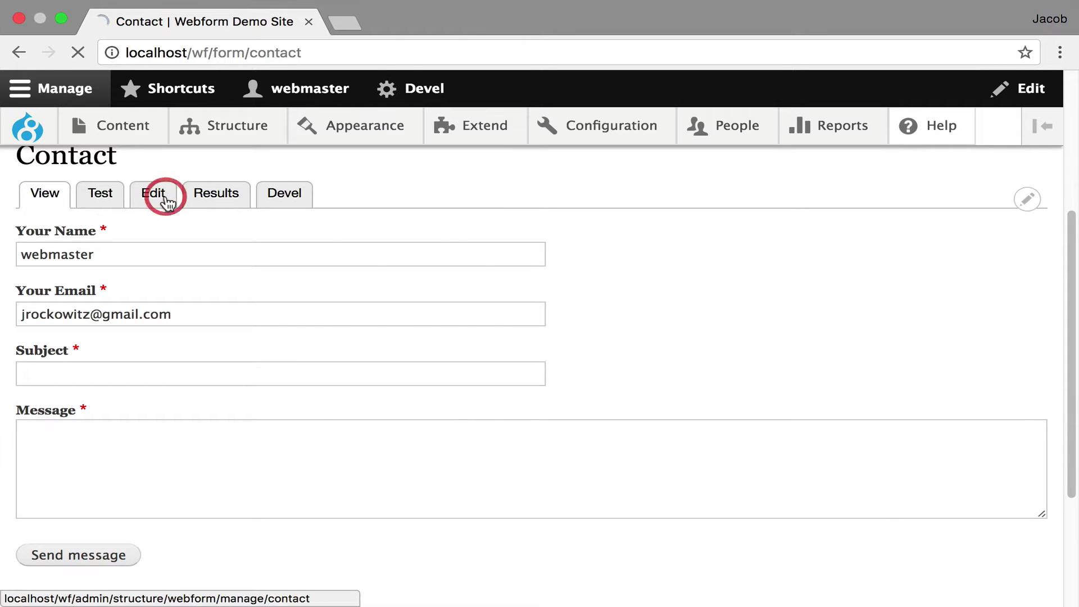
{"action": "scroll", "coordinate": [405, 402], "scroll_direction": "down", "scroll_amount": 3}
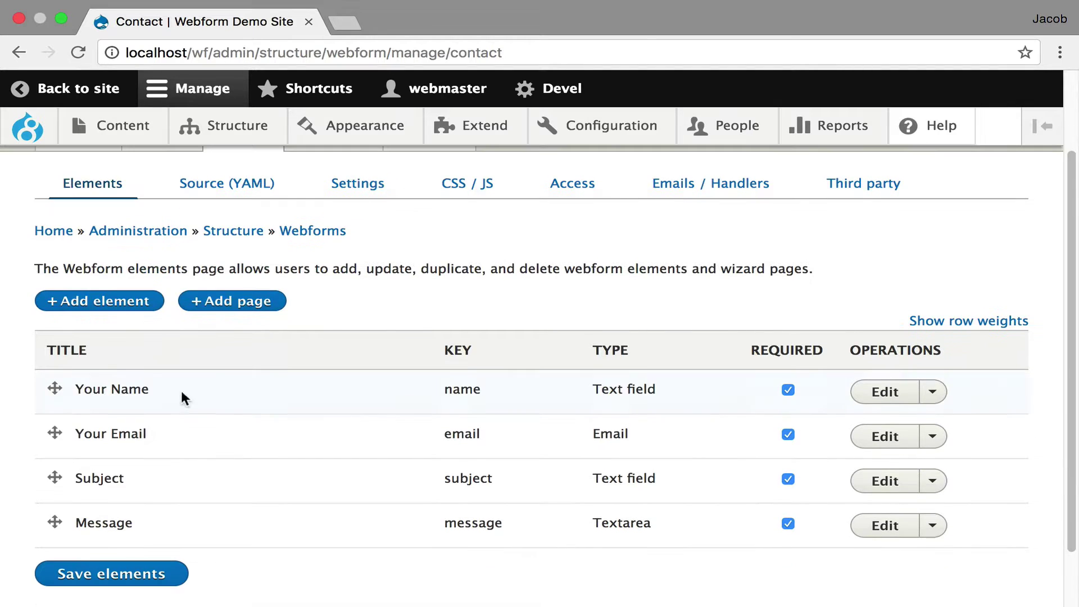
Add a Text field element, found by filtering for 'text', and title it 'Company'
{"action": "left_click", "coordinate": [135, 298]}
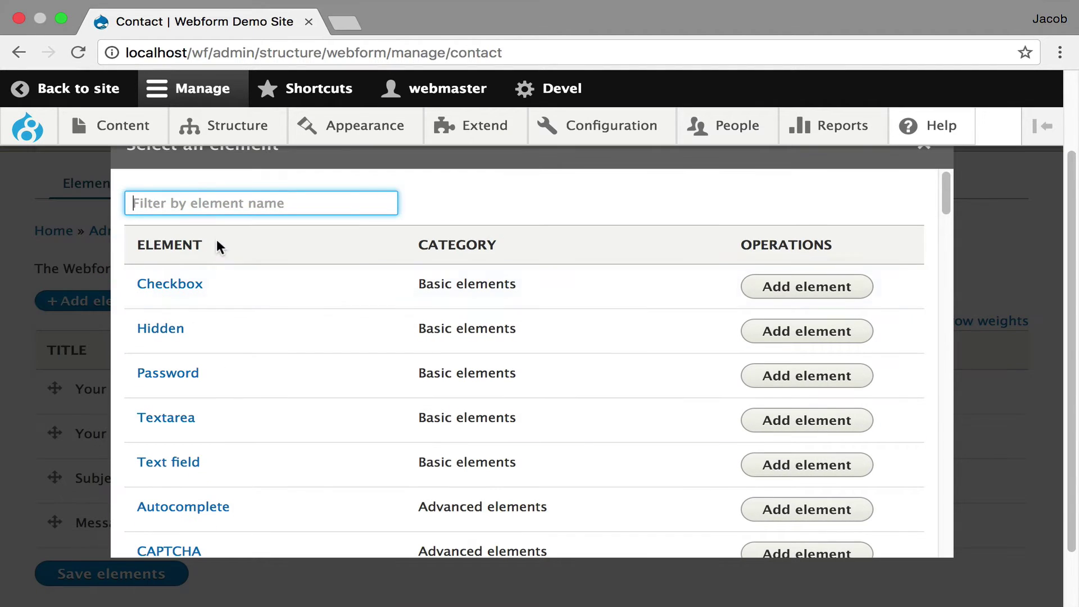
{"action": "left_click", "coordinate": [228, 205]}
{"action": "type", "text": "text"}
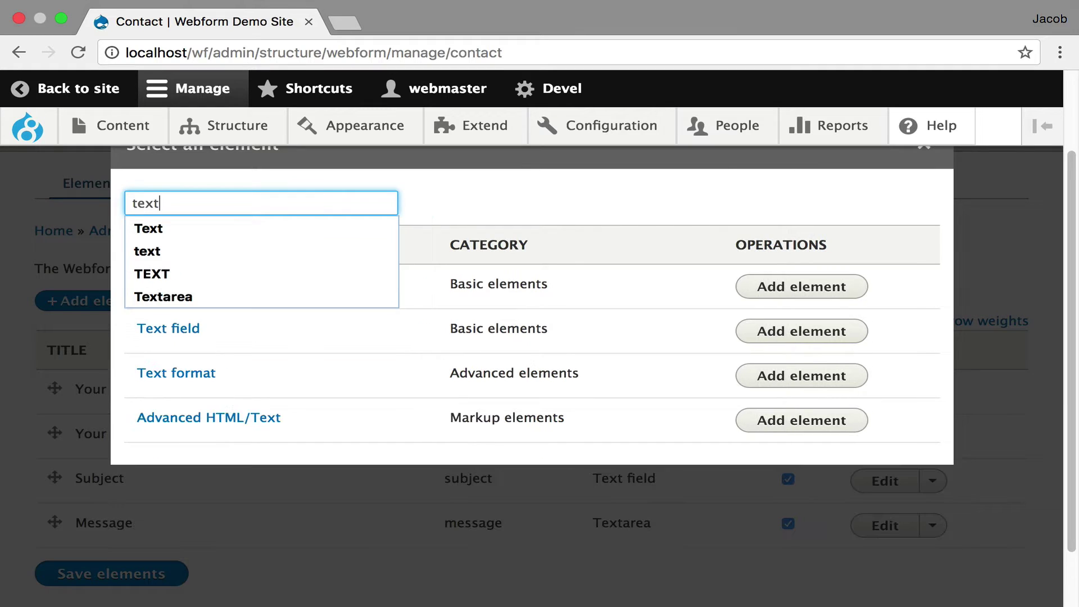
{"action": "left_click", "coordinate": [185, 330]}
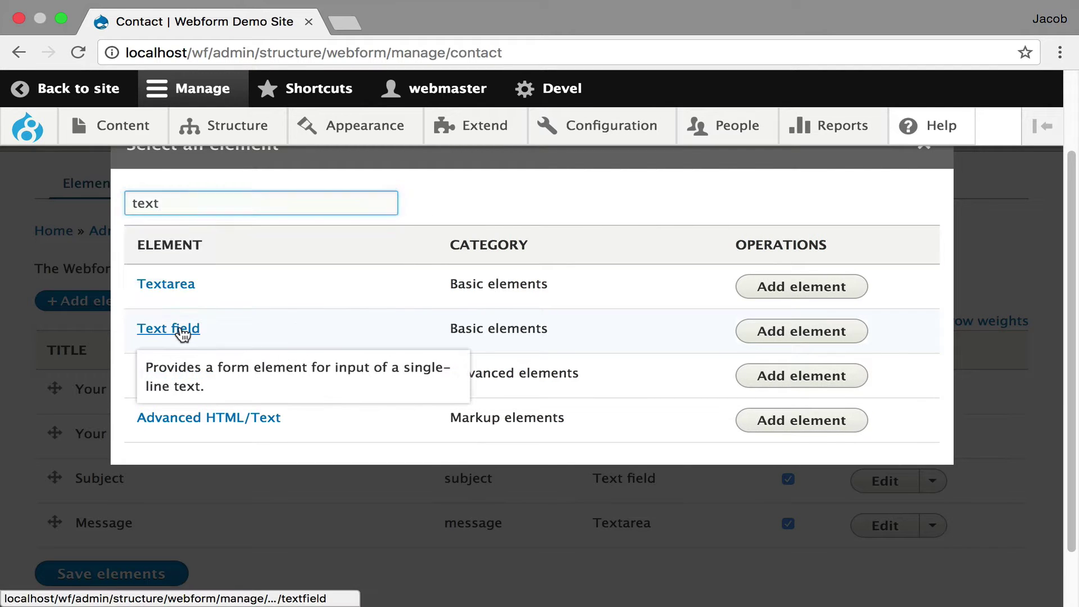
{"action": "left_click", "coordinate": [197, 314]}
{"action": "type", "text": "C"}
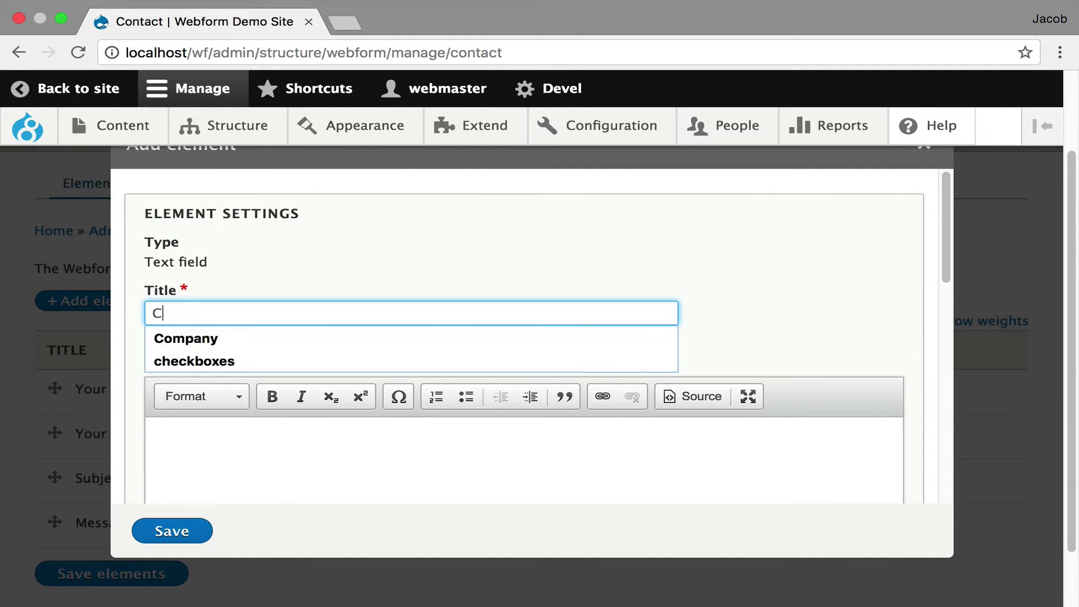
{"action": "type", "text": "ompany"}
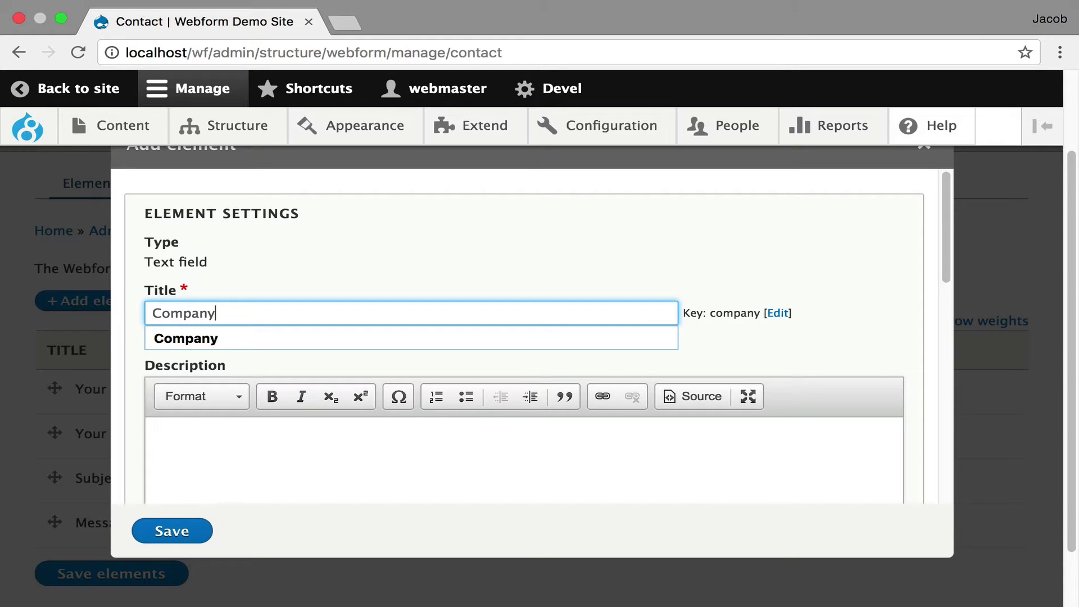
Expand all settings sections of the Company field and scroll through them to Form validation
{"action": "left_click", "coordinate": [451, 269]}
{"action": "scroll", "coordinate": [700, 286], "scroll_direction": "down", "scroll_amount": 5}
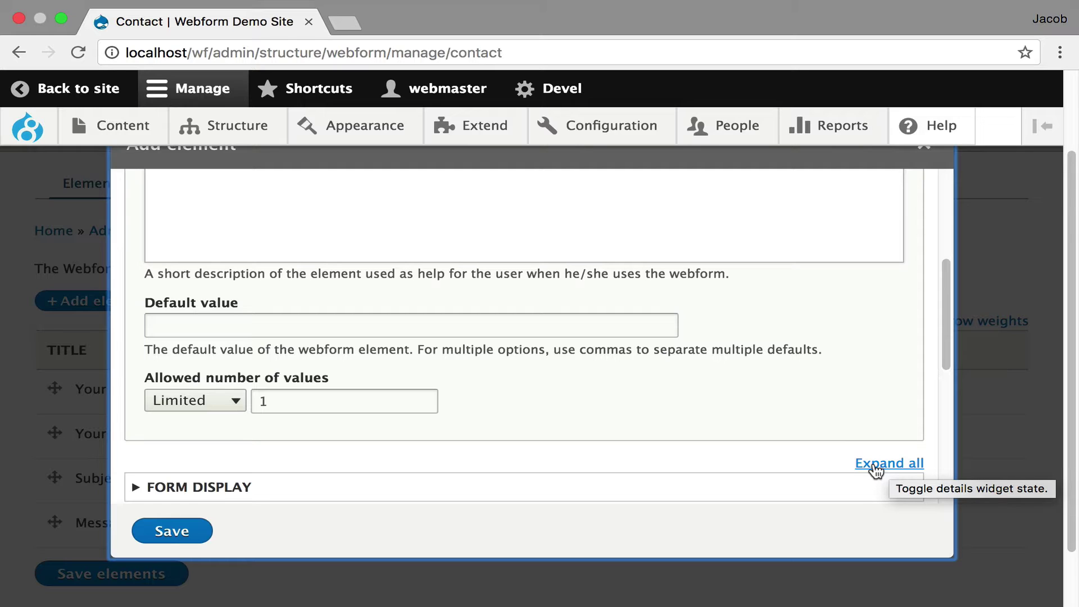
{"action": "left_click", "coordinate": [875, 465]}
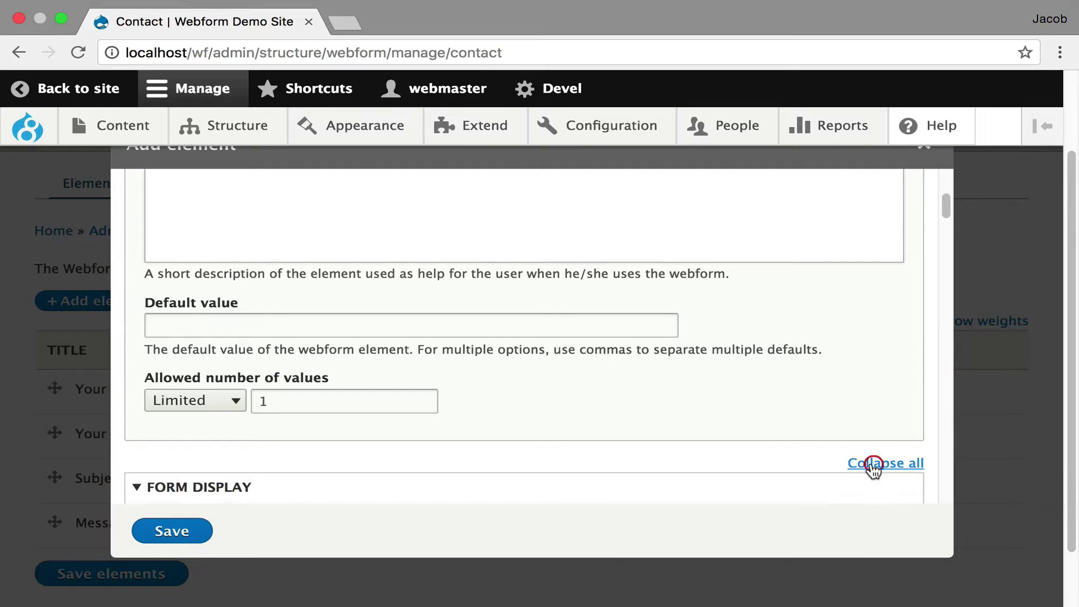
{"action": "scroll", "coordinate": [638, 394], "scroll_direction": "down", "scroll_amount": 5}
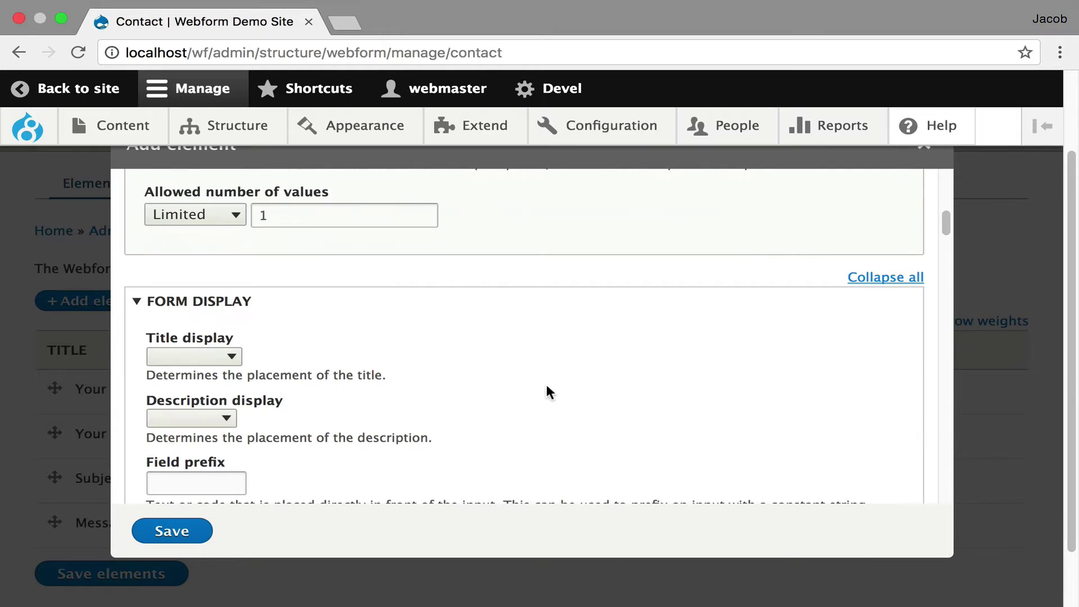
{"action": "scroll", "coordinate": [440, 383], "scroll_direction": "down", "scroll_amount": 3}
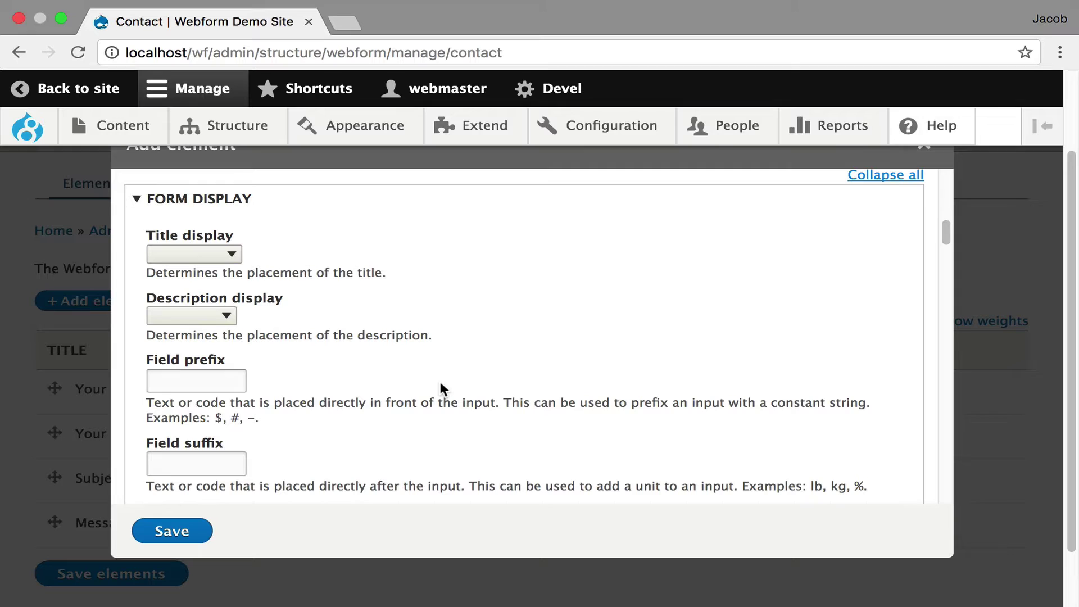
{"action": "scroll", "coordinate": [440, 387], "scroll_direction": "down", "scroll_amount": 5}
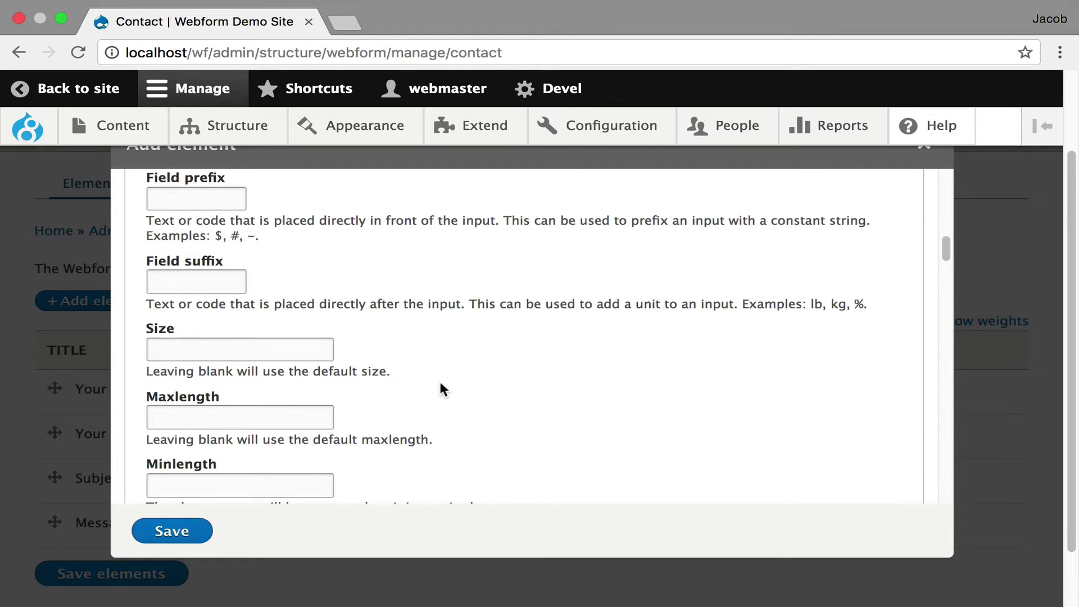
{"action": "scroll", "coordinate": [439, 387], "scroll_direction": "down", "scroll_amount": 1}
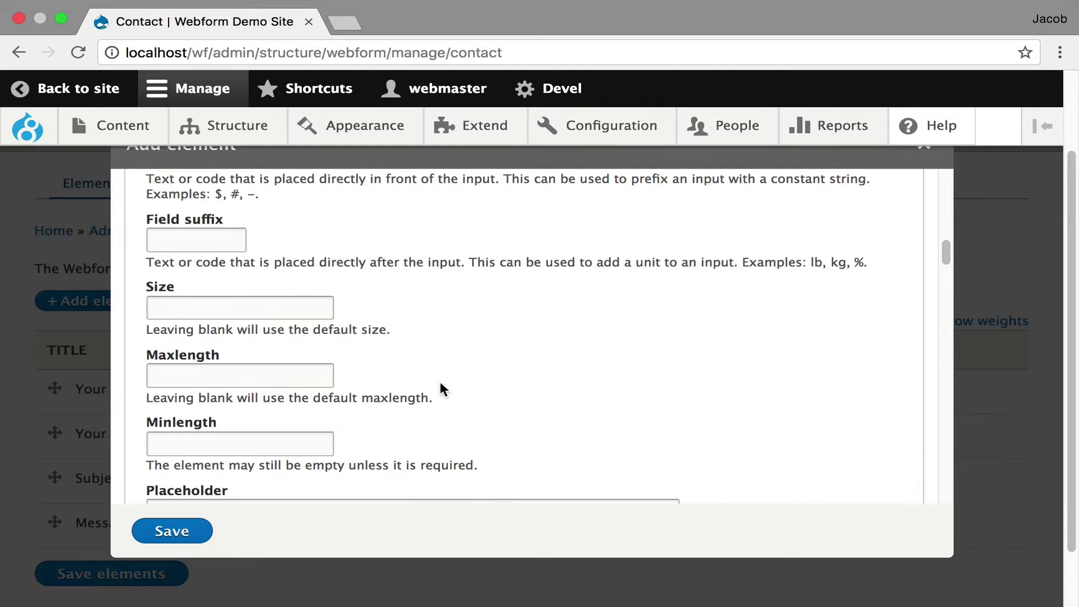
{"action": "scroll", "coordinate": [441, 387], "scroll_direction": "down", "scroll_amount": 3}
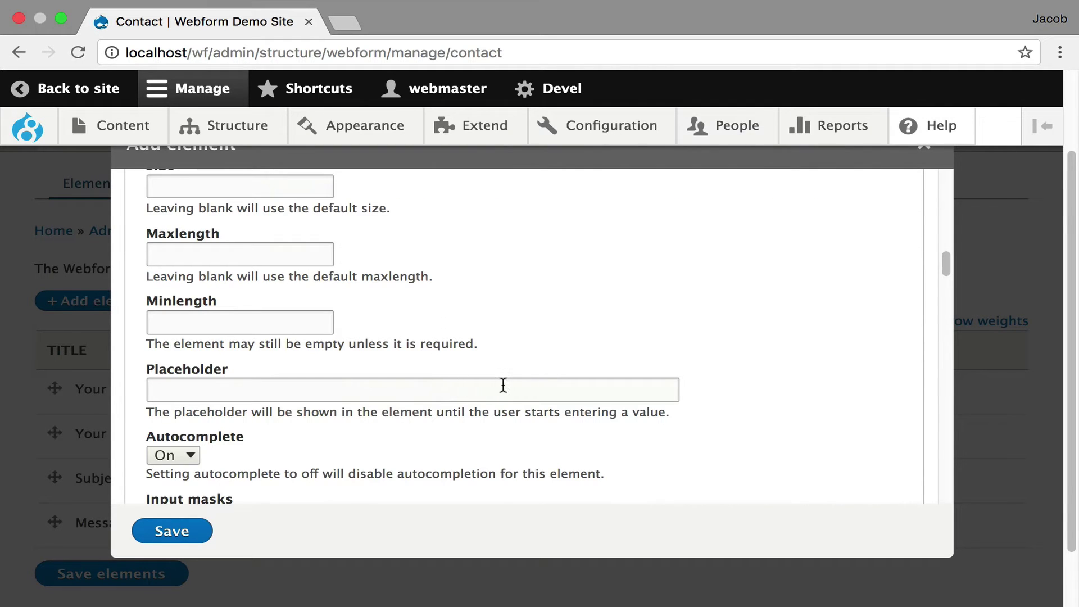
{"action": "scroll", "coordinate": [501, 420], "scroll_direction": "down", "scroll_amount": 1}
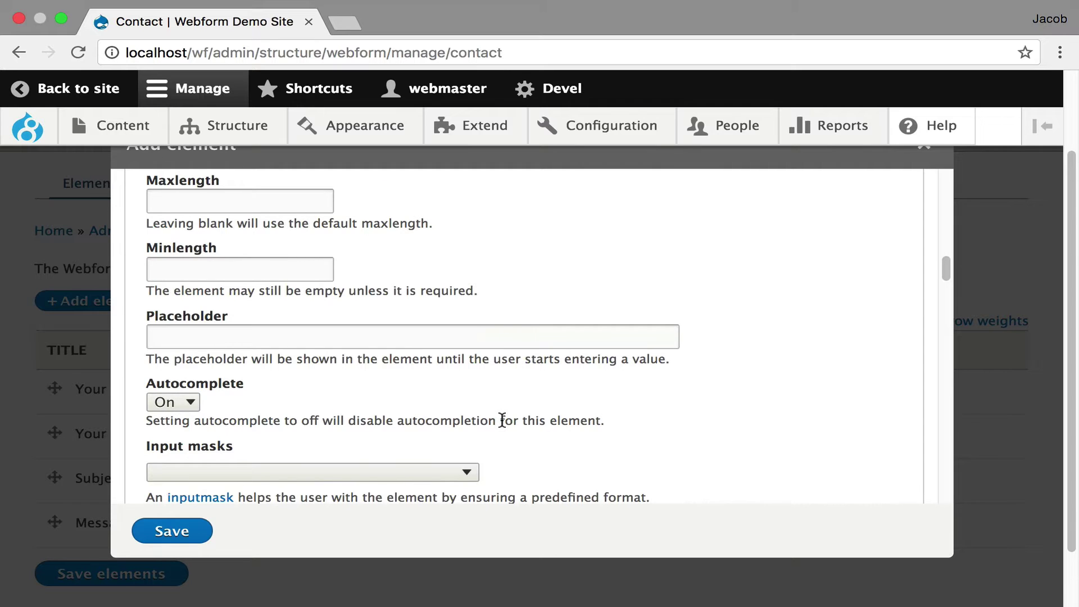
{"action": "scroll", "coordinate": [501, 420], "scroll_direction": "down", "scroll_amount": 1}
{"action": "scroll", "coordinate": [573, 407], "scroll_direction": "down", "scroll_amount": 3}
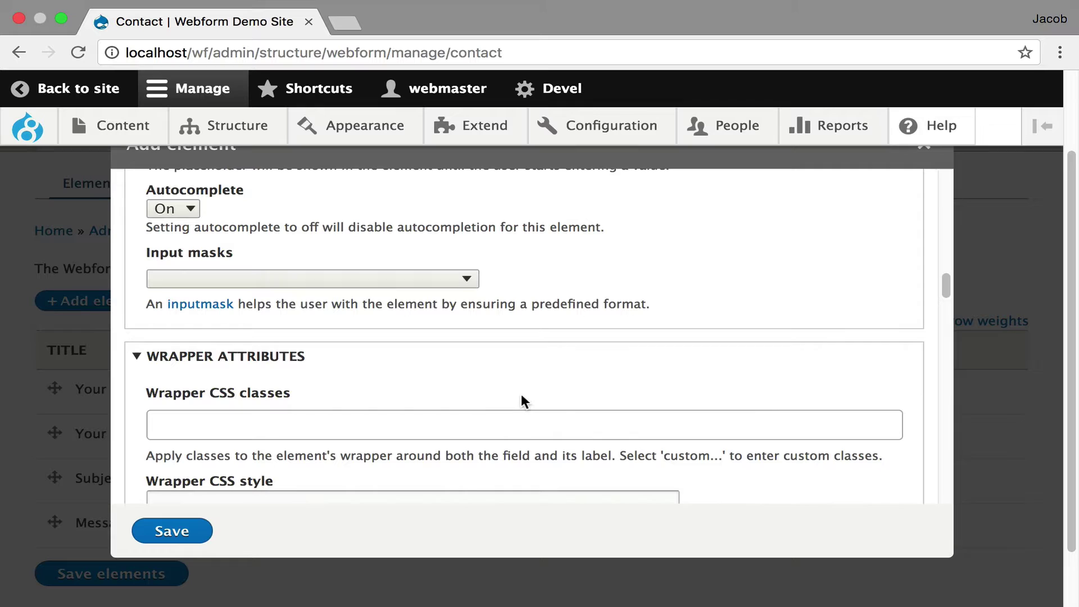
{"action": "scroll", "coordinate": [521, 393], "scroll_direction": "down", "scroll_amount": 1}
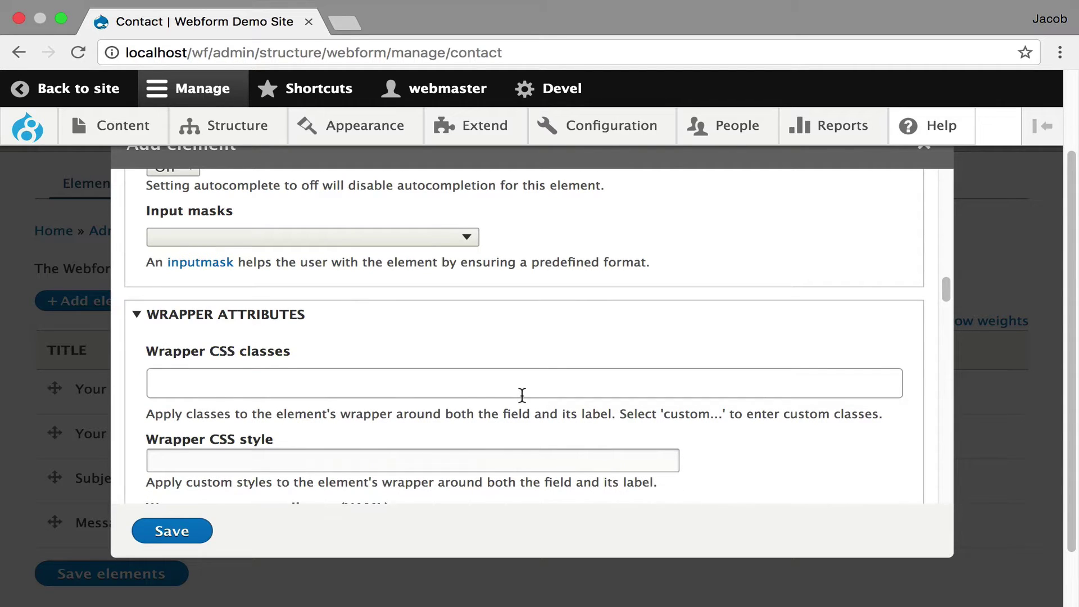
{"action": "scroll", "coordinate": [522, 395], "scroll_direction": "down", "scroll_amount": 6}
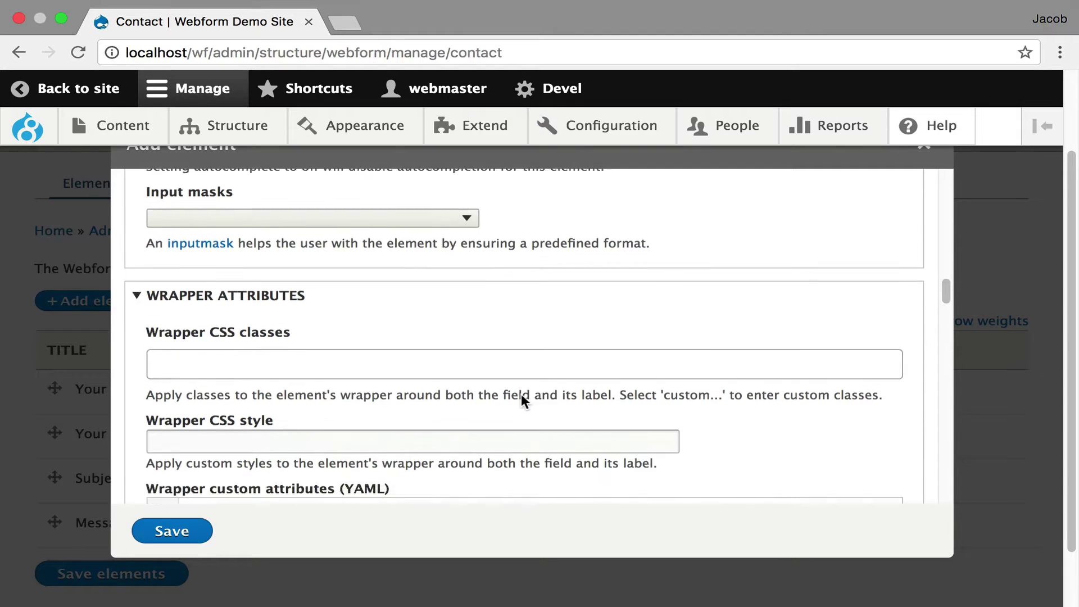
{"action": "scroll", "coordinate": [524, 399], "scroll_direction": "down", "scroll_amount": 5}
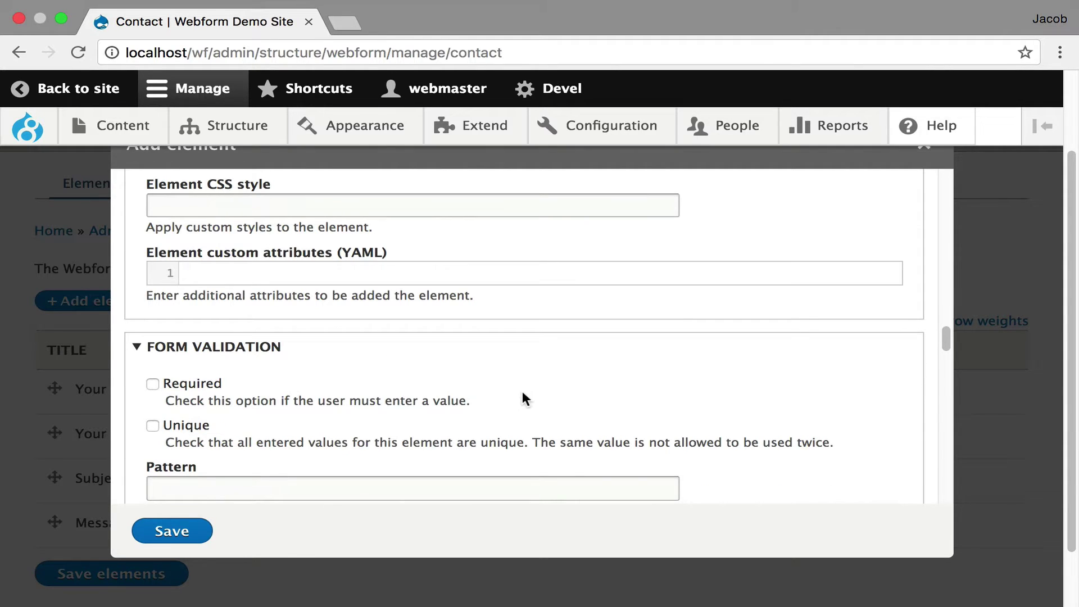
Toggle Required on and back off so the Company field stays optional
{"action": "left_click", "coordinate": [224, 387]}
{"action": "left_click", "coordinate": [223, 386]}
{"action": "scroll", "coordinate": [554, 371], "scroll_direction": "down", "scroll_amount": 1}
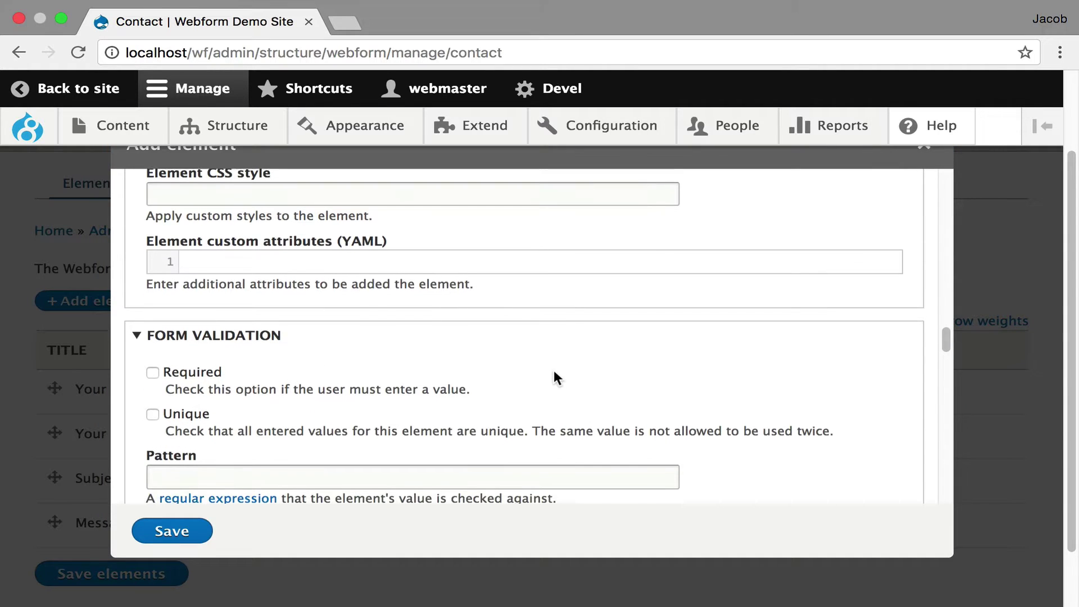
{"action": "scroll", "coordinate": [554, 372], "scroll_direction": "down", "scroll_amount": 3}
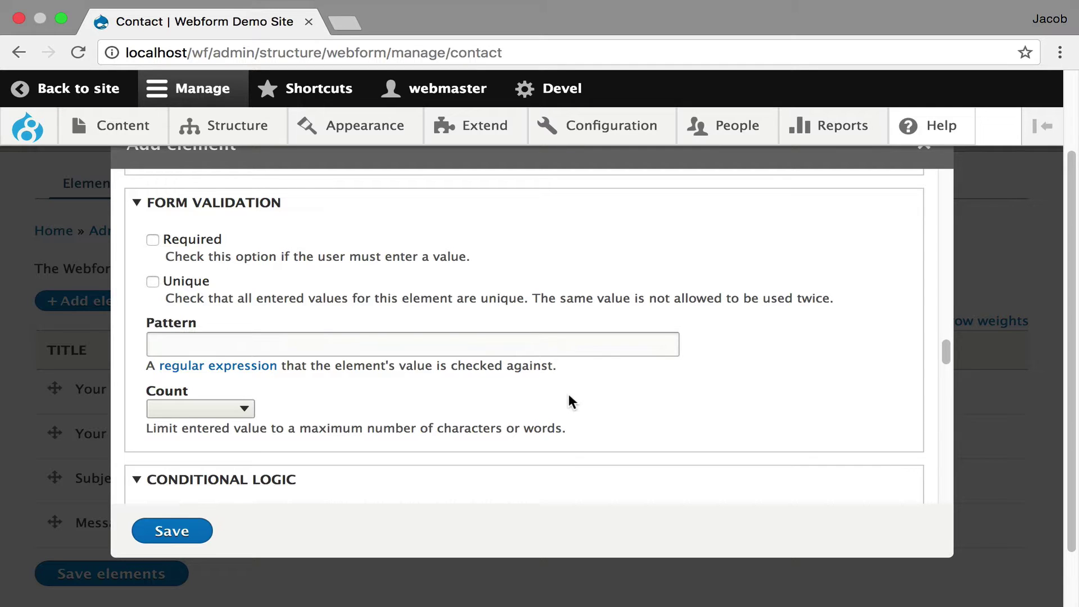
Review the remaining Company field settings and collapse the Element access section
{"action": "scroll", "coordinate": [568, 396], "scroll_direction": "down", "scroll_amount": 3}
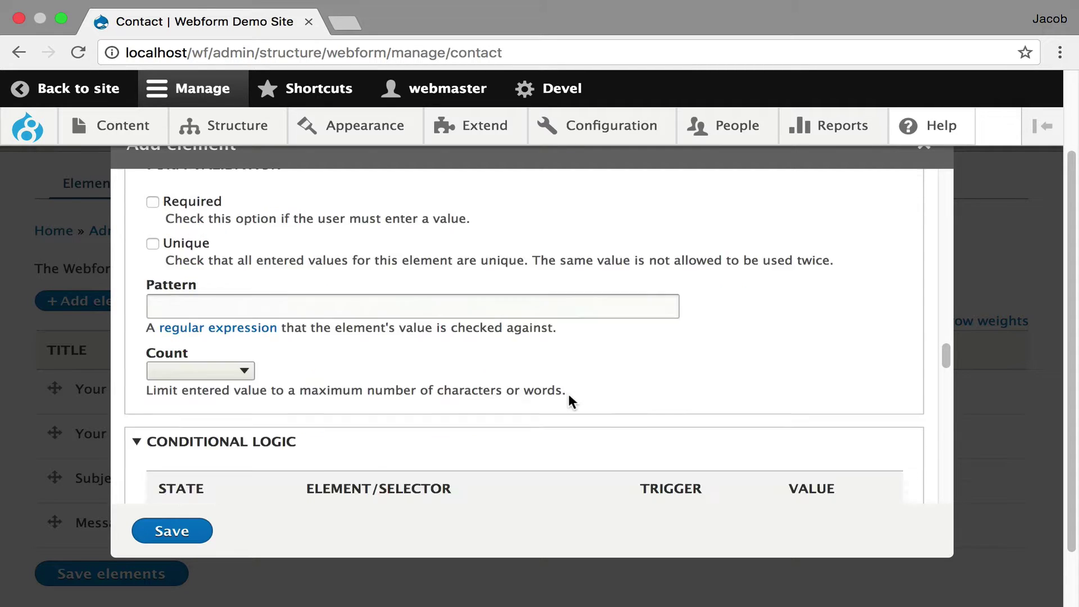
{"action": "scroll", "coordinate": [566, 383], "scroll_direction": "down", "scroll_amount": 5}
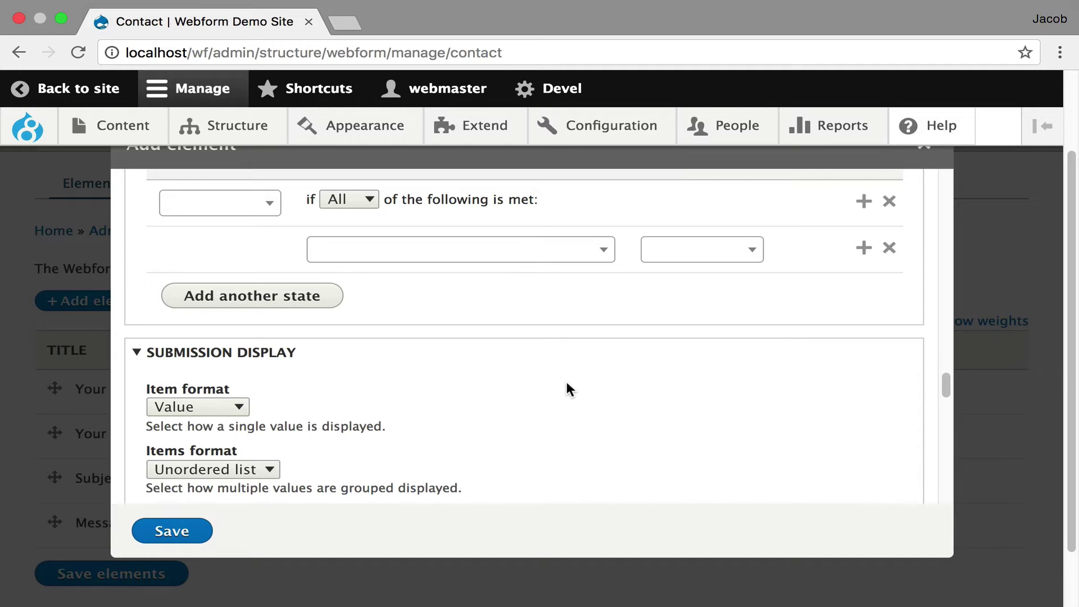
{"action": "scroll", "coordinate": [566, 378], "scroll_direction": "down", "scroll_amount": 2}
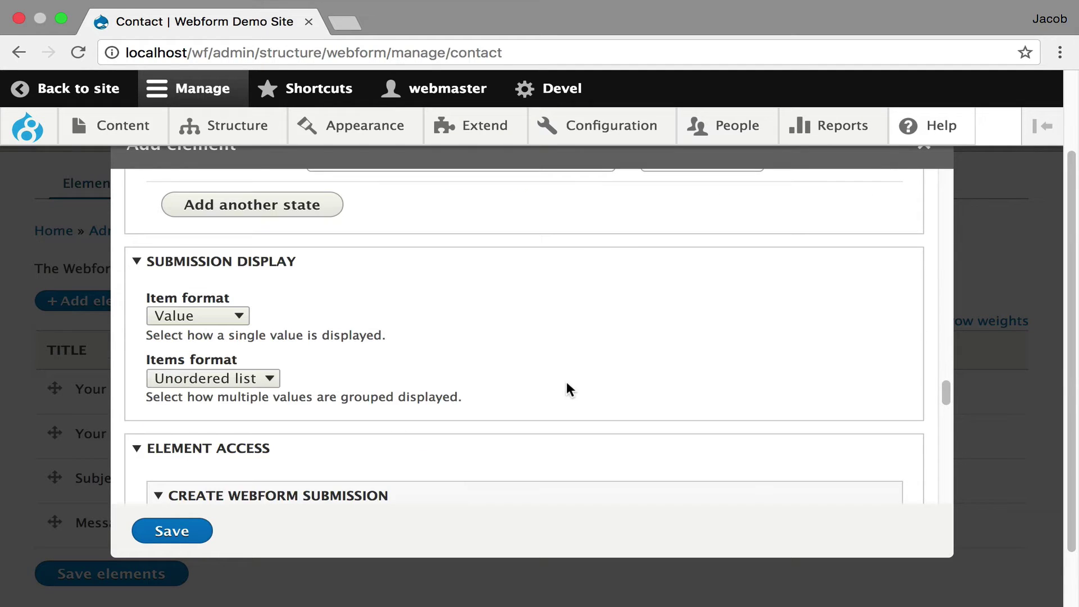
{"action": "scroll", "coordinate": [566, 379], "scroll_direction": "down", "scroll_amount": 2}
{"action": "scroll", "coordinate": [565, 379], "scroll_direction": "down", "scroll_amount": 2}
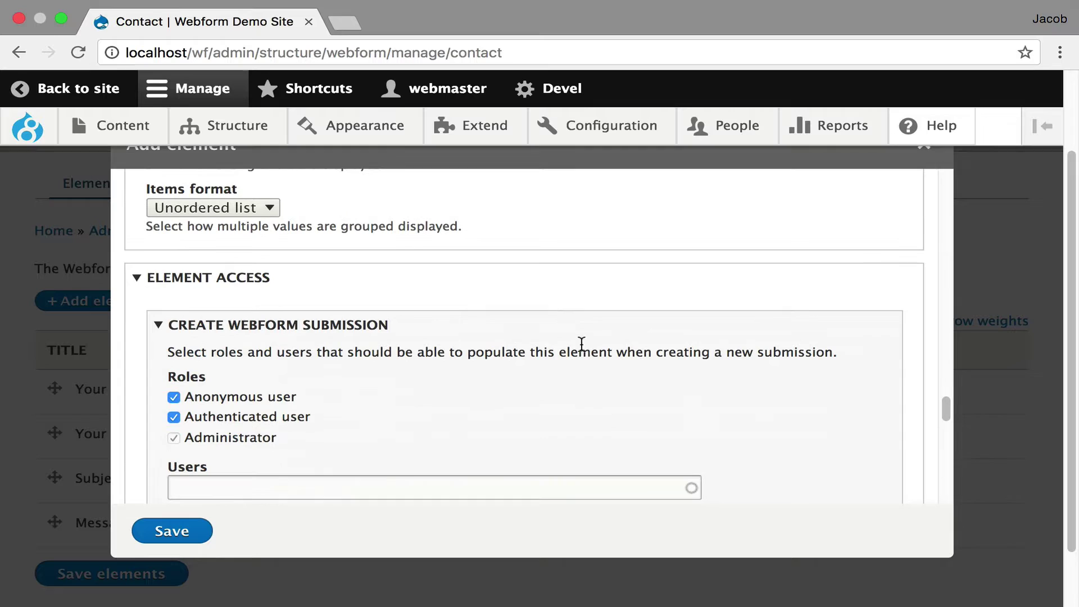
{"action": "left_click", "coordinate": [607, 289]}
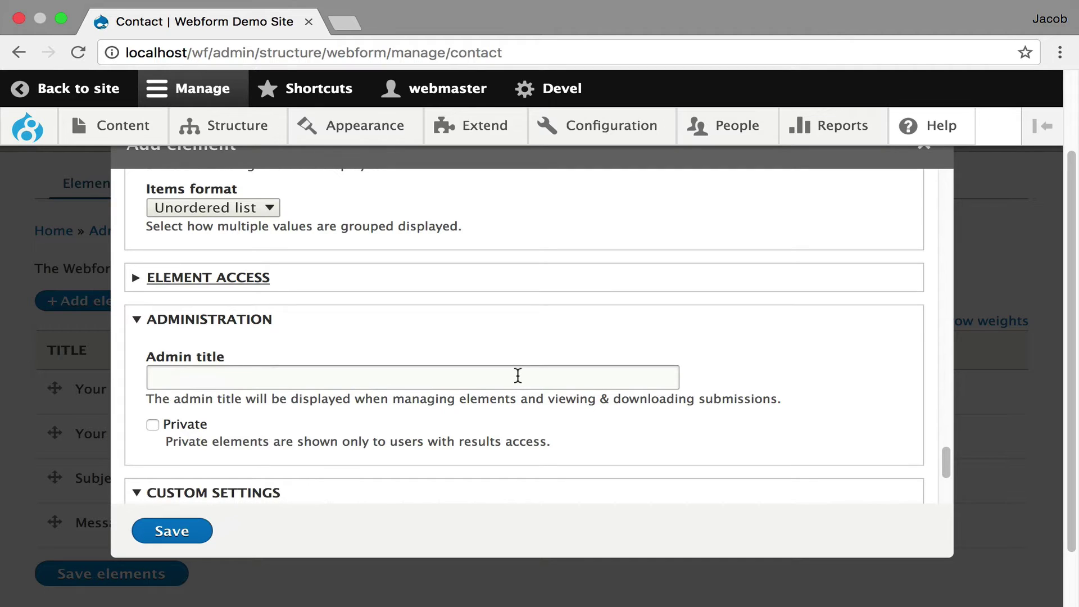
{"action": "scroll", "coordinate": [517, 375], "scroll_direction": "down", "scroll_amount": 1}
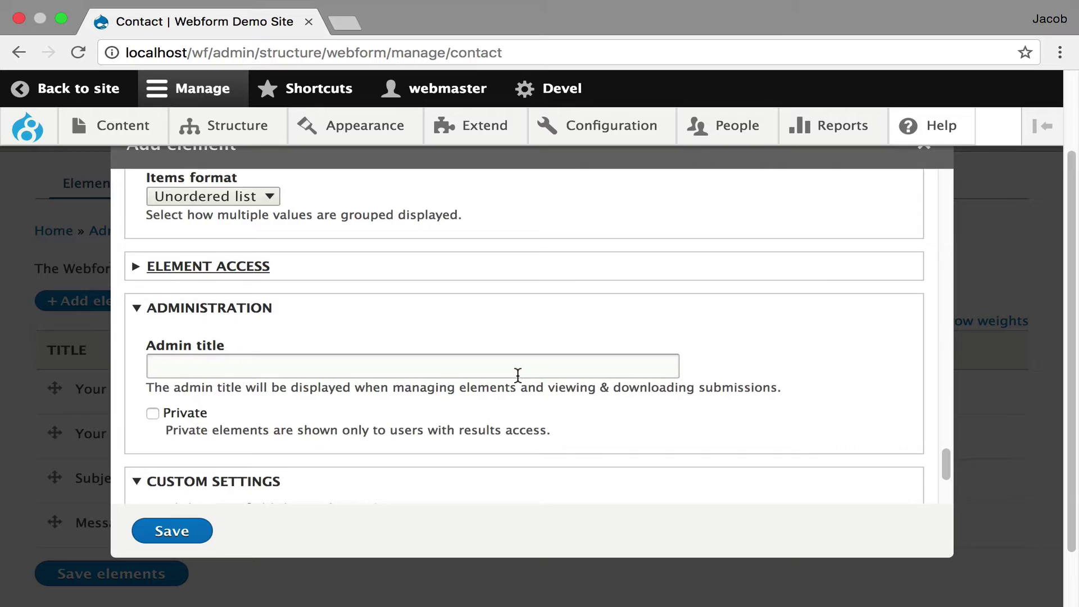
{"action": "scroll", "coordinate": [518, 375], "scroll_direction": "down", "scroll_amount": 5}
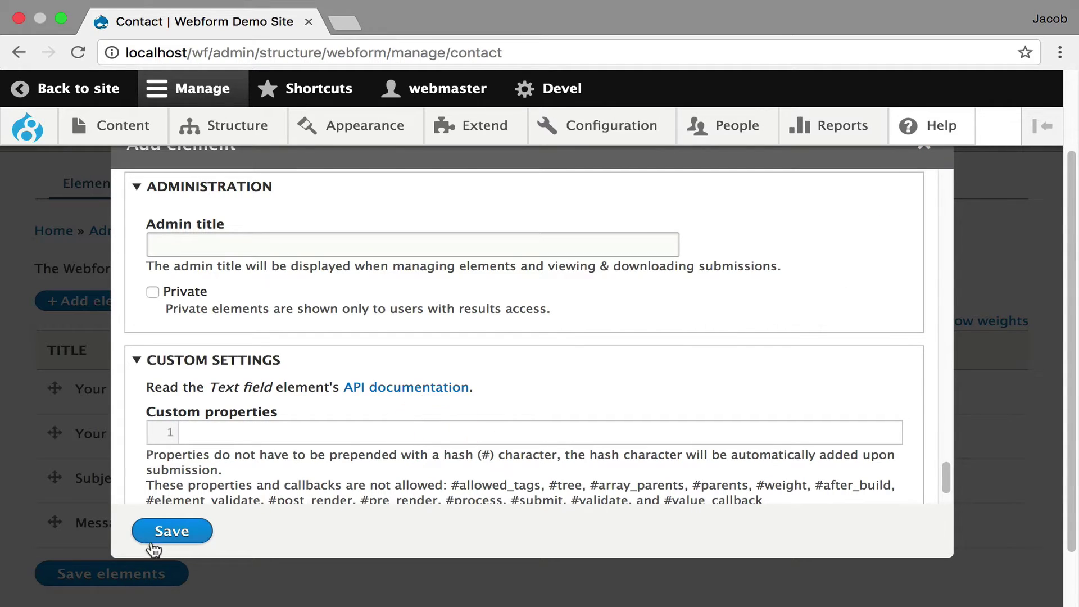
Save the Company field and check it on the Contact form's visitor view
{"action": "left_click", "coordinate": [169, 532]}
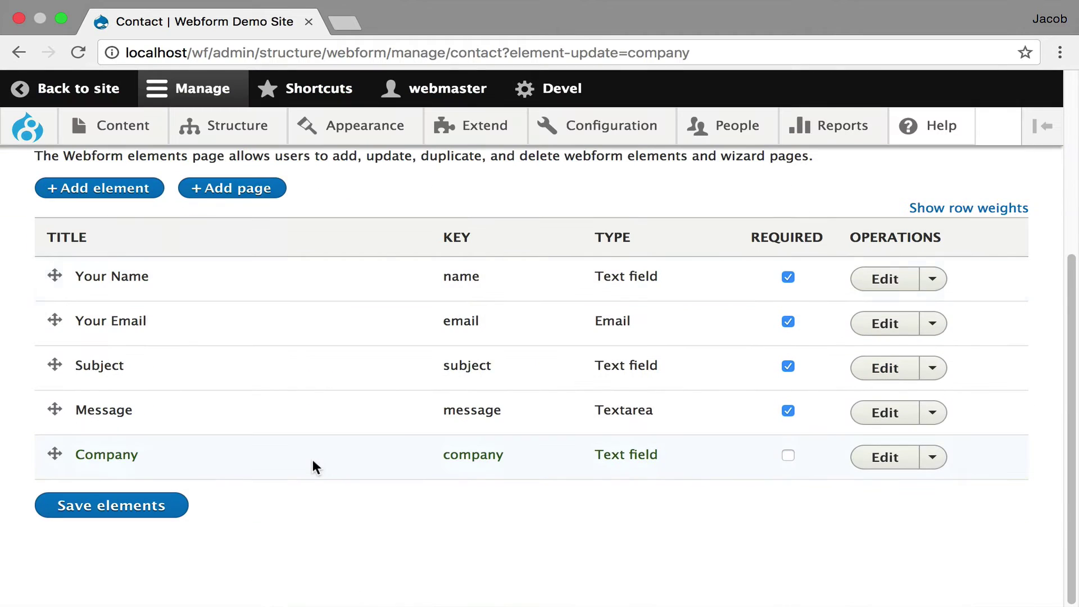
{"action": "scroll", "coordinate": [313, 459], "scroll_direction": "up", "scroll_amount": 5}
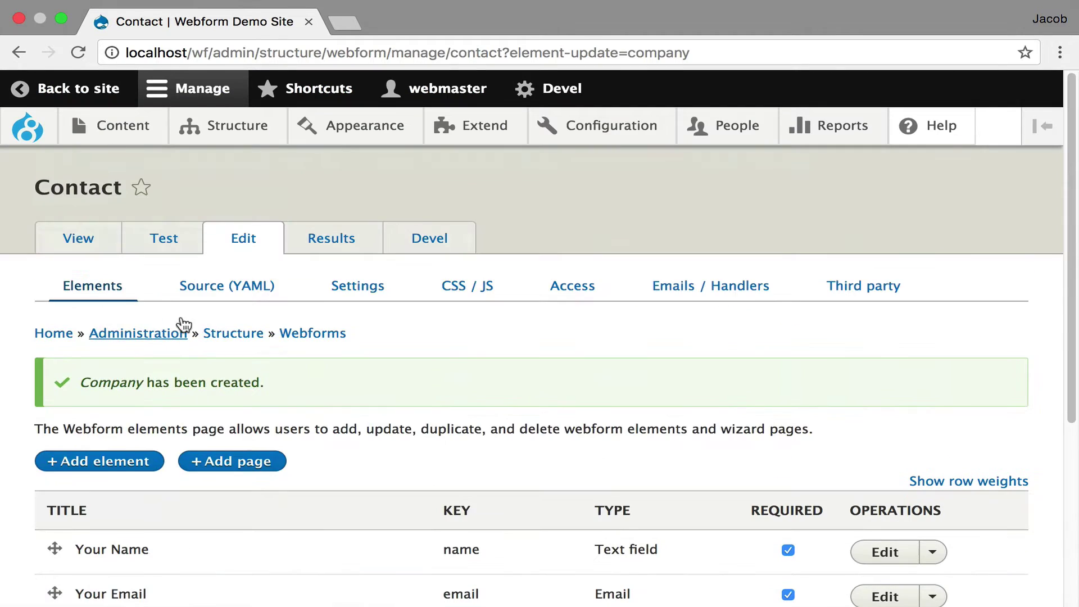
{"action": "left_click", "coordinate": [104, 241]}
{"action": "scroll", "coordinate": [415, 362], "scroll_direction": "down", "scroll_amount": 8}
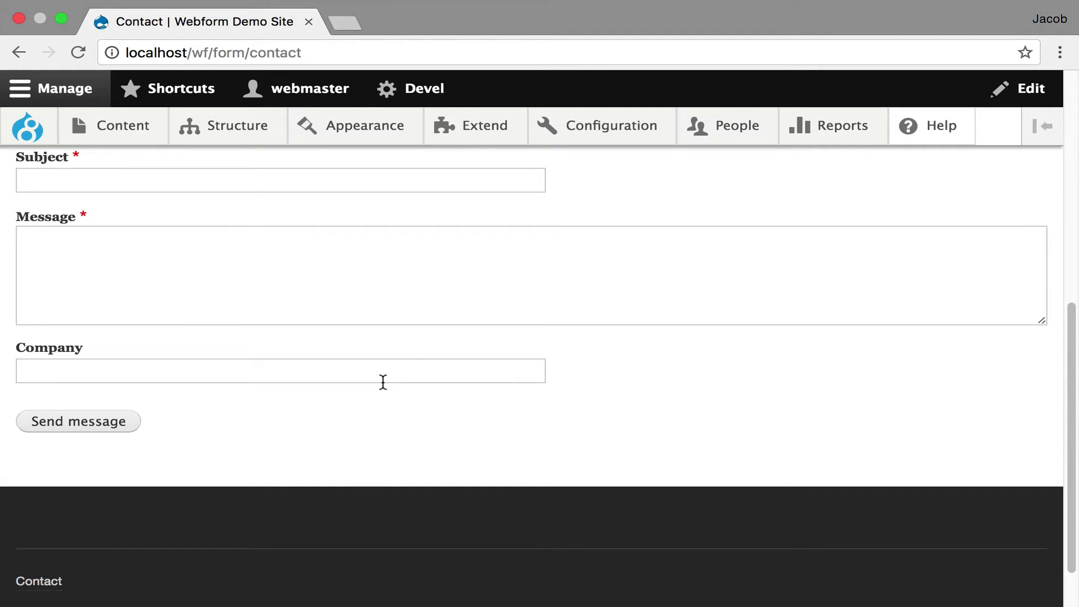
{"action": "scroll", "coordinate": [382, 382], "scroll_direction": "up", "scroll_amount": 1}
{"action": "scroll", "coordinate": [383, 382], "scroll_direction": "up", "scroll_amount": 5}
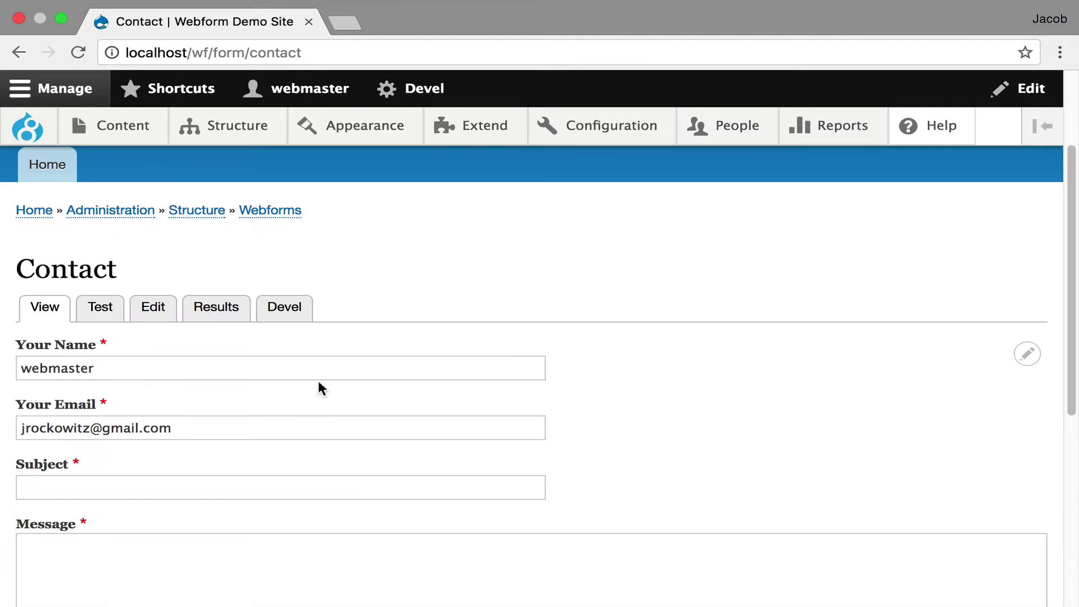
Drag Company up to sit right after Your Name and tick its Required checkbox
{"action": "left_click", "coordinate": [163, 319]}
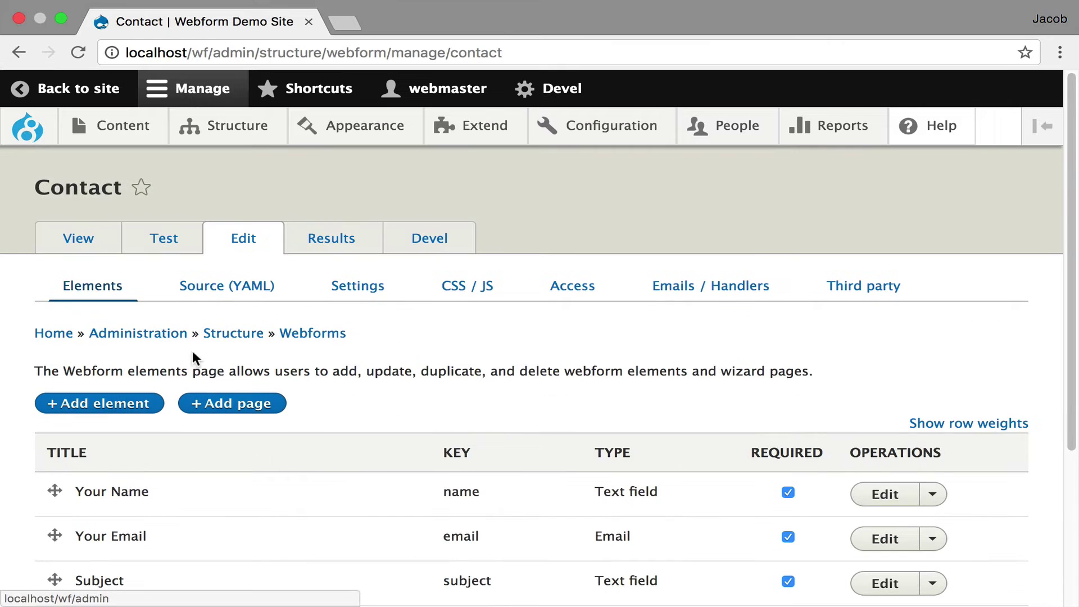
{"action": "scroll", "coordinate": [475, 391], "scroll_direction": "down", "scroll_amount": 1}
{"action": "scroll", "coordinate": [475, 386], "scroll_direction": "down", "scroll_amount": 3}
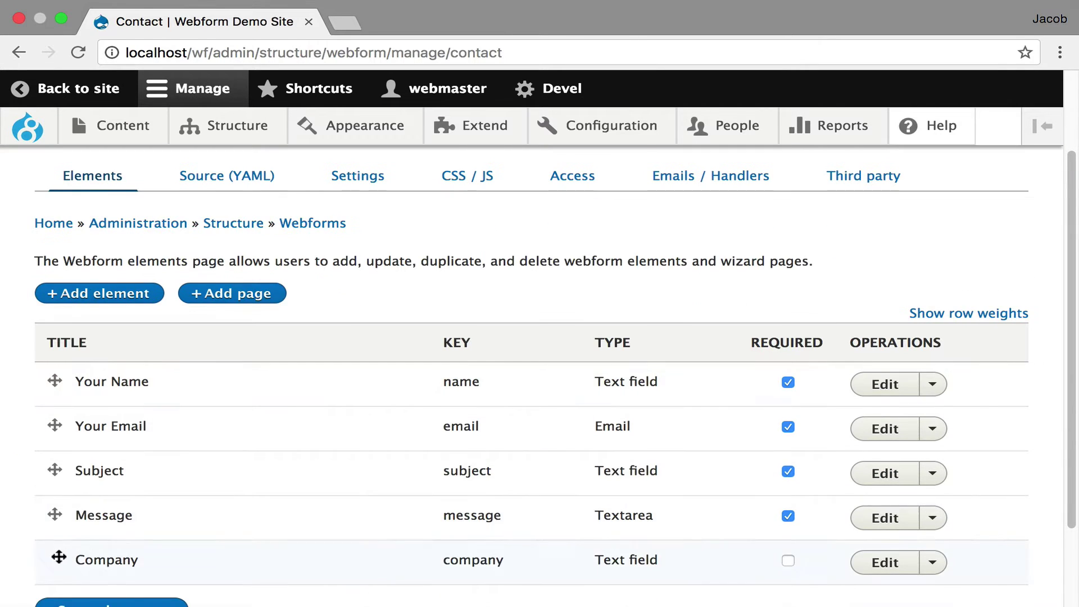
{"action": "left_click_drag", "start_coordinate": [56, 556], "coordinate": [52, 430]}
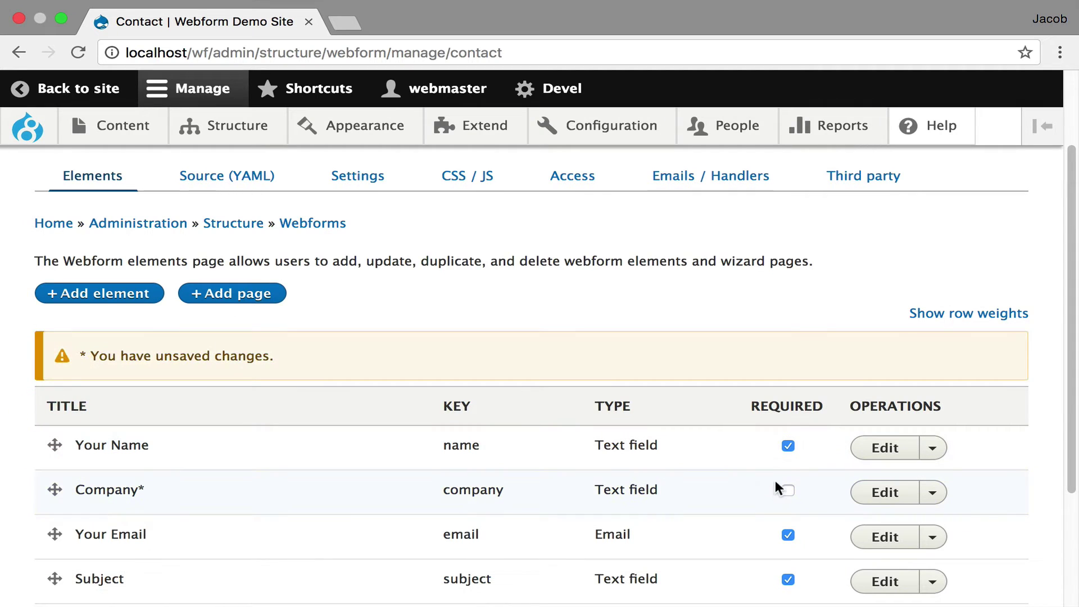
{"action": "left_click", "coordinate": [787, 489]}
{"action": "scroll", "coordinate": [385, 418], "scroll_direction": "down", "scroll_amount": 5}
{"action": "scroll", "coordinate": [386, 417], "scroll_direction": "up", "scroll_amount": 5}
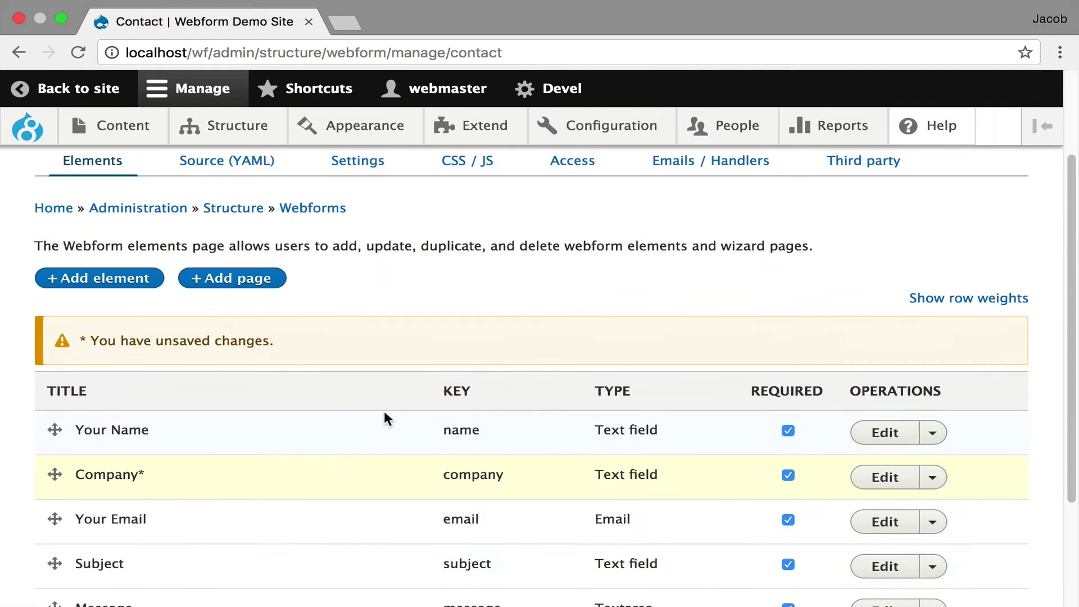
{"action": "left_click", "coordinate": [249, 208]}
In the YAML source, cut the company block and paste it right after name
{"action": "left_click", "coordinate": [227, 161]}
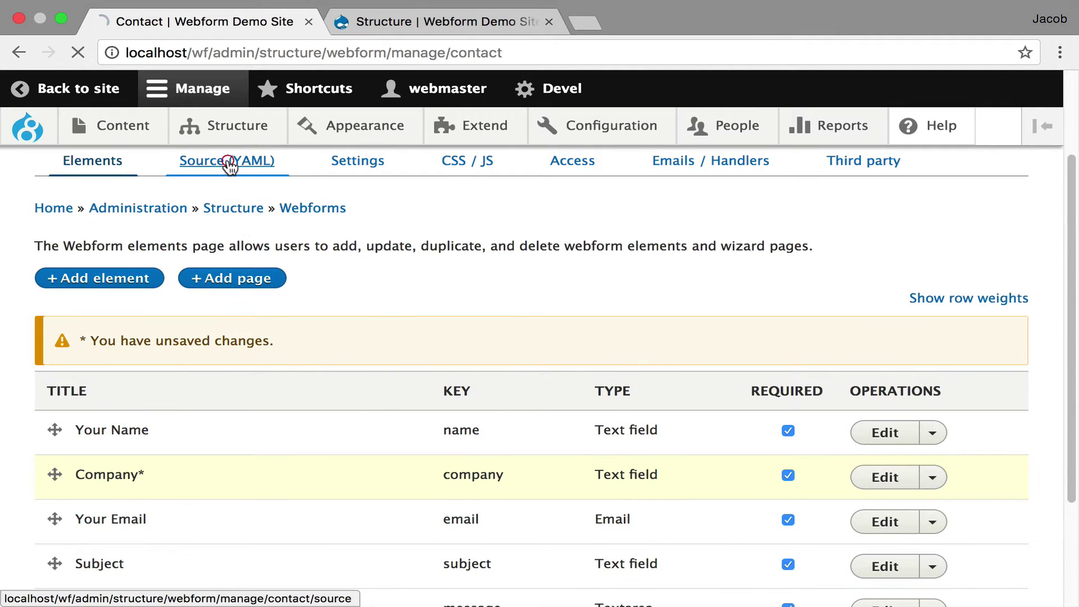
{"action": "left_click", "coordinate": [547, 22]}
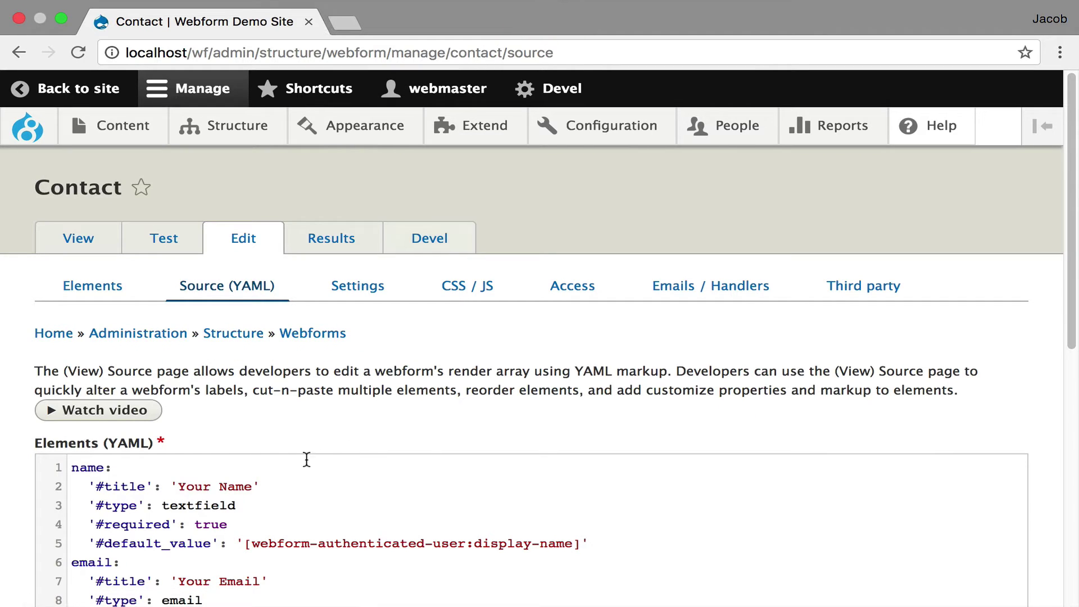
{"action": "scroll", "coordinate": [227, 457], "scroll_direction": "down", "scroll_amount": 7}
{"action": "left_click", "coordinate": [222, 441]}
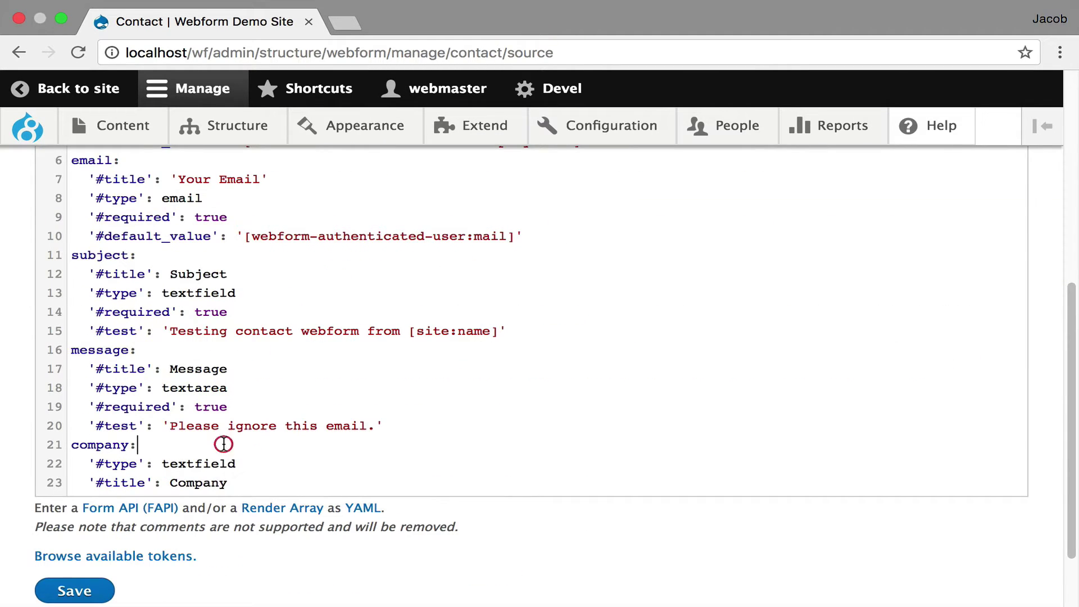
{"action": "key", "text": "shift+Down"}
{"action": "key", "text": "shift+Down"}
{"action": "key", "text": "shift+Down"}
{"action": "key", "text": "ctrl+c"}
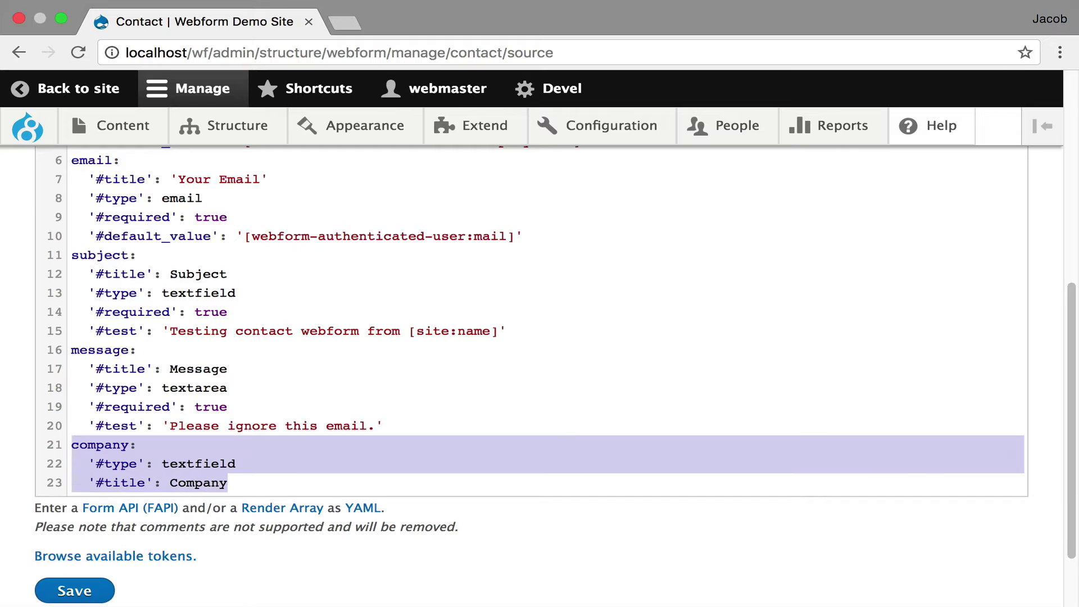
{"action": "key", "text": "BackSpace"}
{"action": "key", "text": "Up"}
{"action": "key", "text": "Up"}
{"action": "key", "text": "Up"}
{"action": "key", "text": "Up"}
{"action": "key", "text": "Up"}
{"action": "key", "text": "Up"}
{"action": "key", "text": "Up"}
{"action": "key", "text": "Up"}
{"action": "key", "text": "Up"}
{"action": "key", "text": "Up"}
{"action": "key", "text": "Up"}
{"action": "key", "text": "Up"}
{"action": "key", "text": "Up"}
{"action": "key", "text": "Up"}
{"action": "key", "text": "Up"}
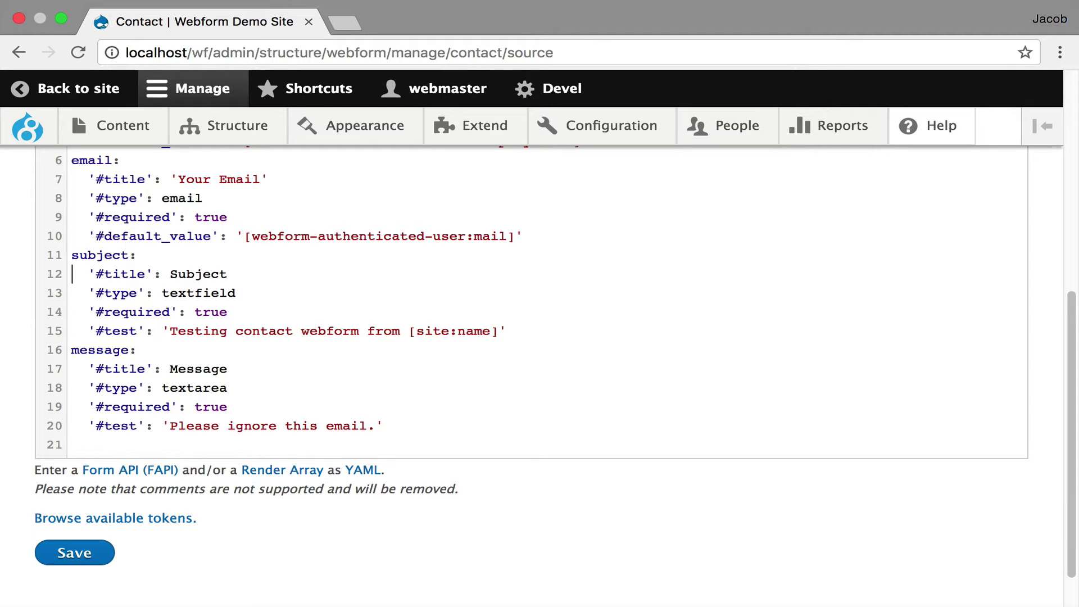
{"action": "key", "text": "Up"}
{"action": "key", "text": "Up"}
{"action": "key", "text": "Up"}
{"action": "key", "text": "Up"}
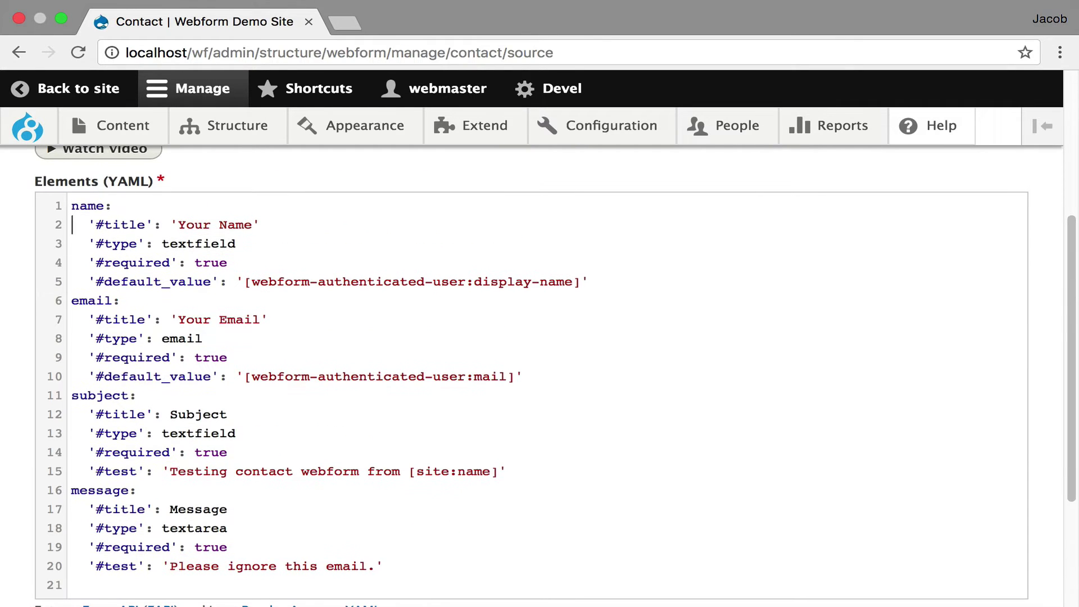
{"action": "key", "text": "Down"}
{"action": "key", "text": "Down"}
{"action": "key", "text": "Down"}
{"action": "key", "text": "Down"}
{"action": "key", "text": "Return"}
{"action": "key", "text": "Up"}
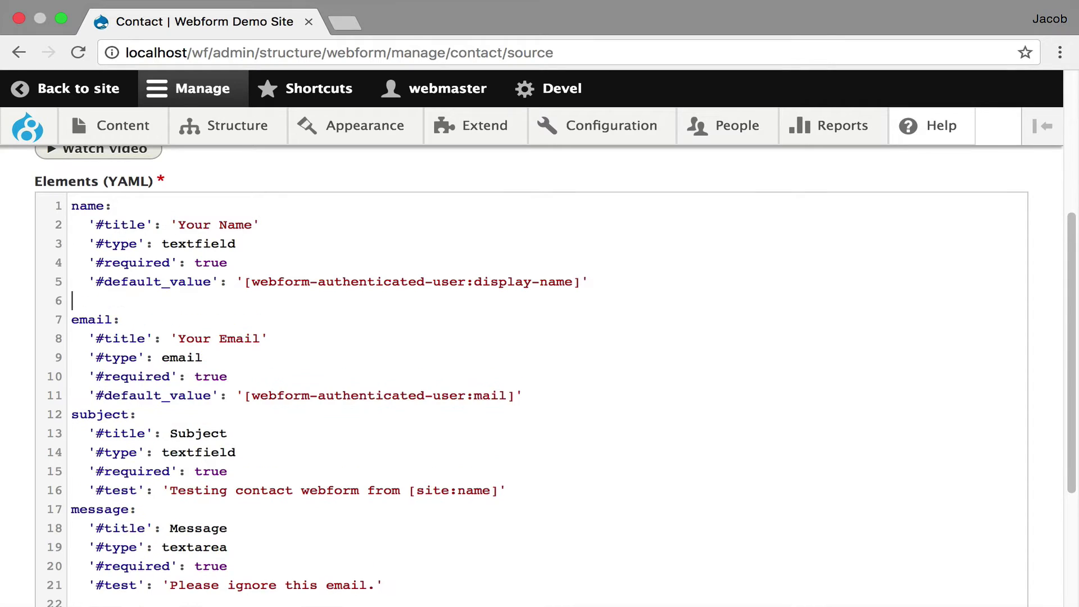
{"action": "key", "text": "ctrl+v"}
Change company's title to 'Your Company' and add '#required': true beneath it
{"action": "left_click", "coordinate": [169, 338]}
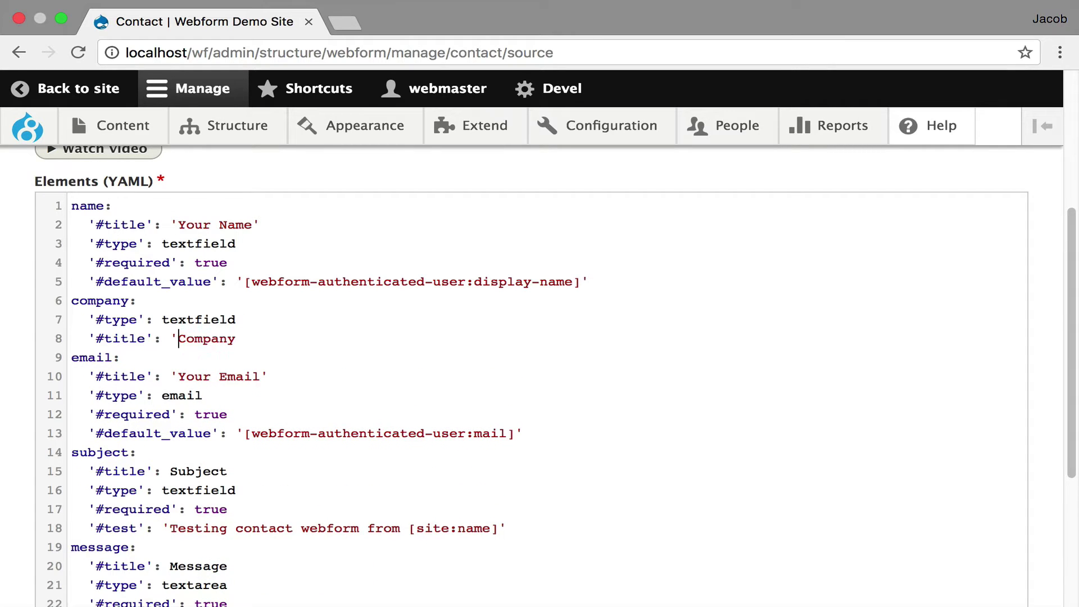
{"action": "type", "text": "'Your"}
{"action": "left_click", "coordinate": [277, 338]}
{"action": "type", "text": "'"}
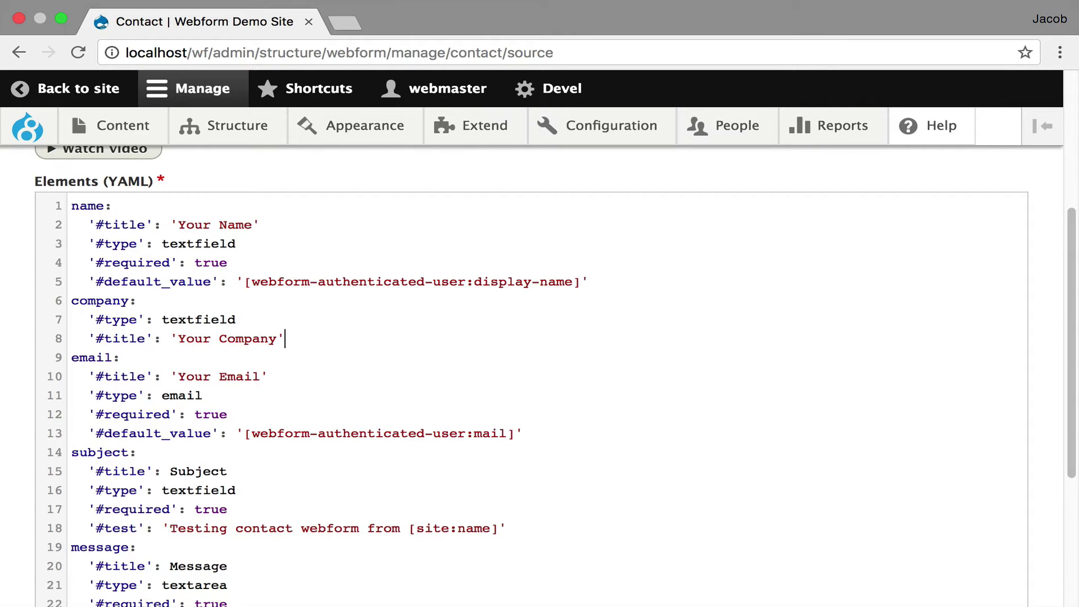
{"action": "key", "text": "Up"}
{"action": "key", "text": "Up"}
{"action": "key", "text": "Up"}
{"action": "key", "text": "Up"}
{"action": "key", "text": "super+Left"}
{"action": "key", "text": "shift+Down"}
{"action": "key", "text": "super+c"}
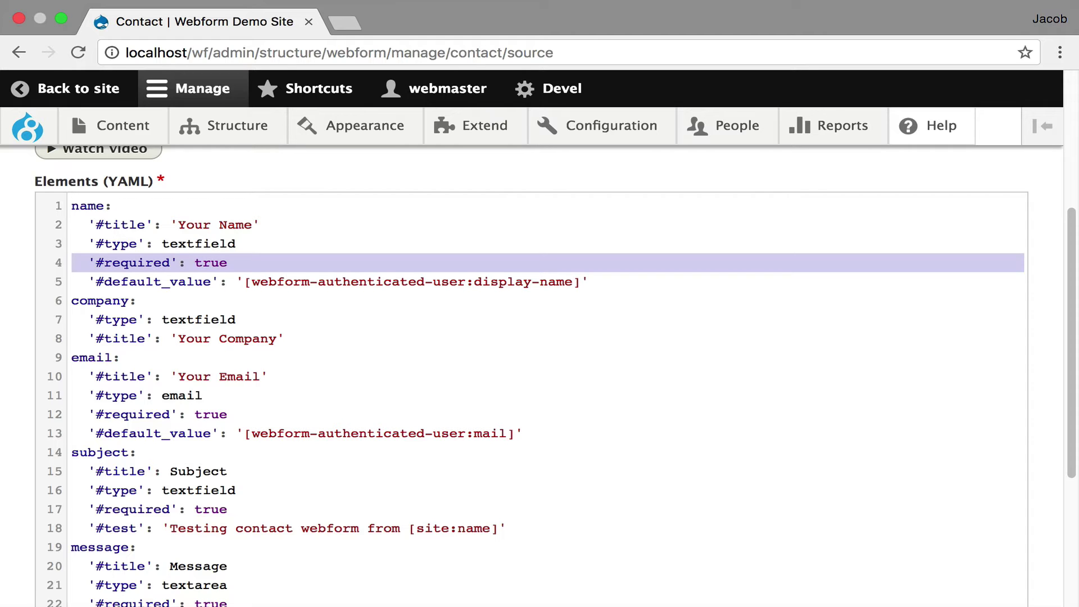
{"action": "key", "text": "Down"}
{"action": "key", "text": "Down"}
{"action": "key", "text": "Down"}
{"action": "key", "text": "Down"}
{"action": "key", "text": "Return"}
{"action": "key", "text": "Up"}
{"action": "key", "text": "super+v"}
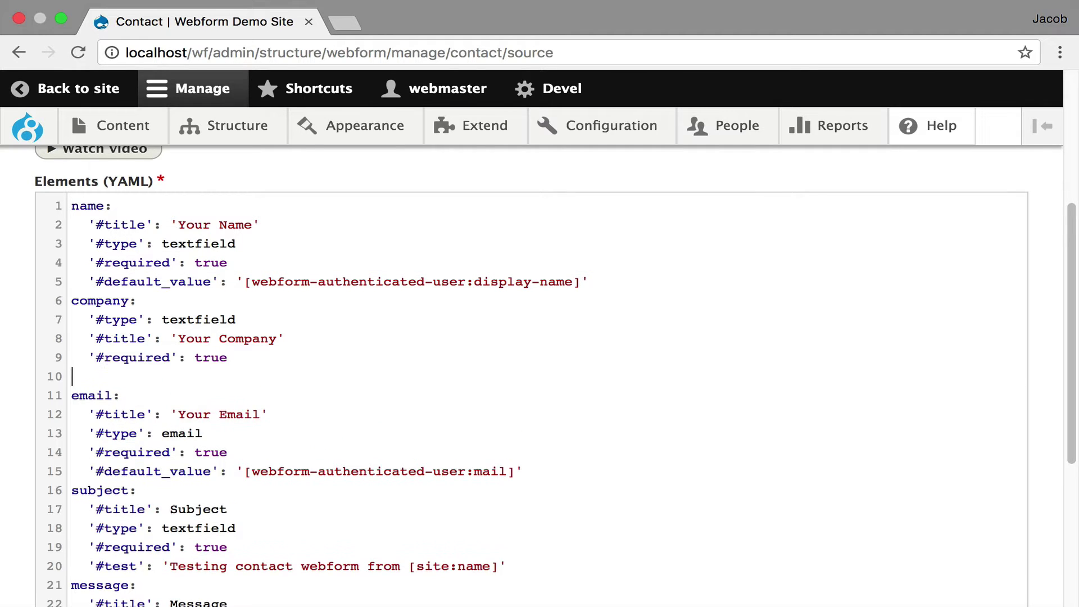
{"action": "key", "text": "BackSpace"}
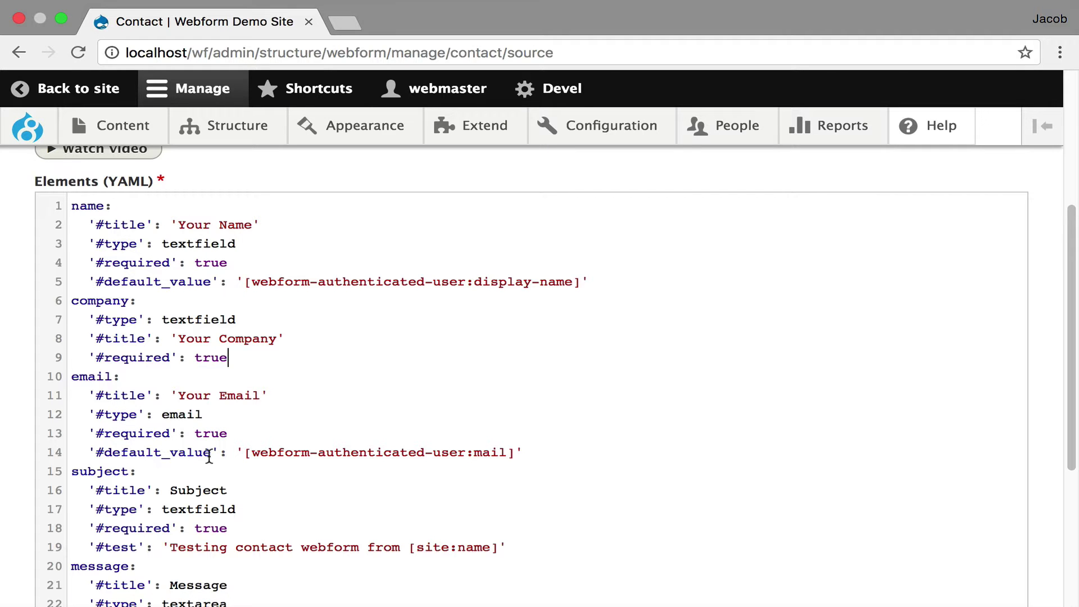
{"action": "scroll", "coordinate": [205, 323], "scroll_direction": "down", "scroll_amount": 5}
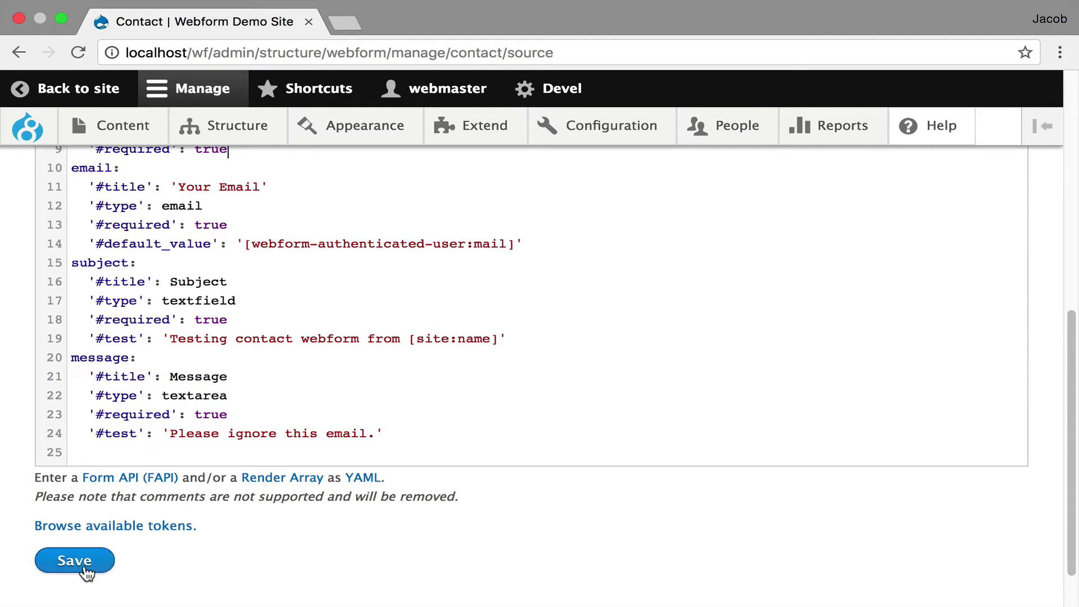
Save the YAML source and fill out the Contact form's test page
{"action": "left_click", "coordinate": [80, 566]}
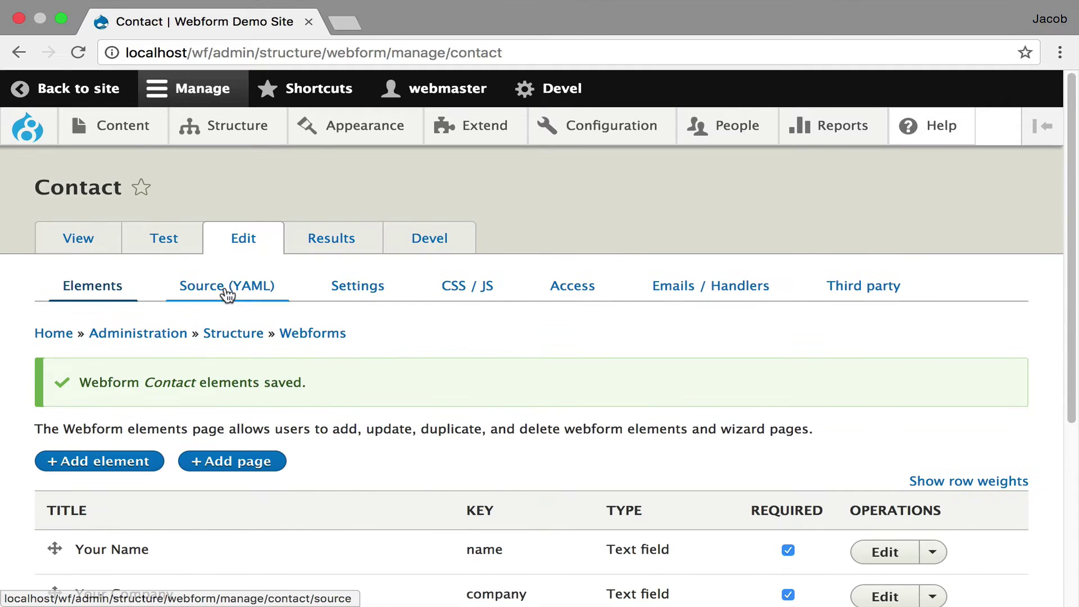
{"action": "left_click", "coordinate": [185, 241]}
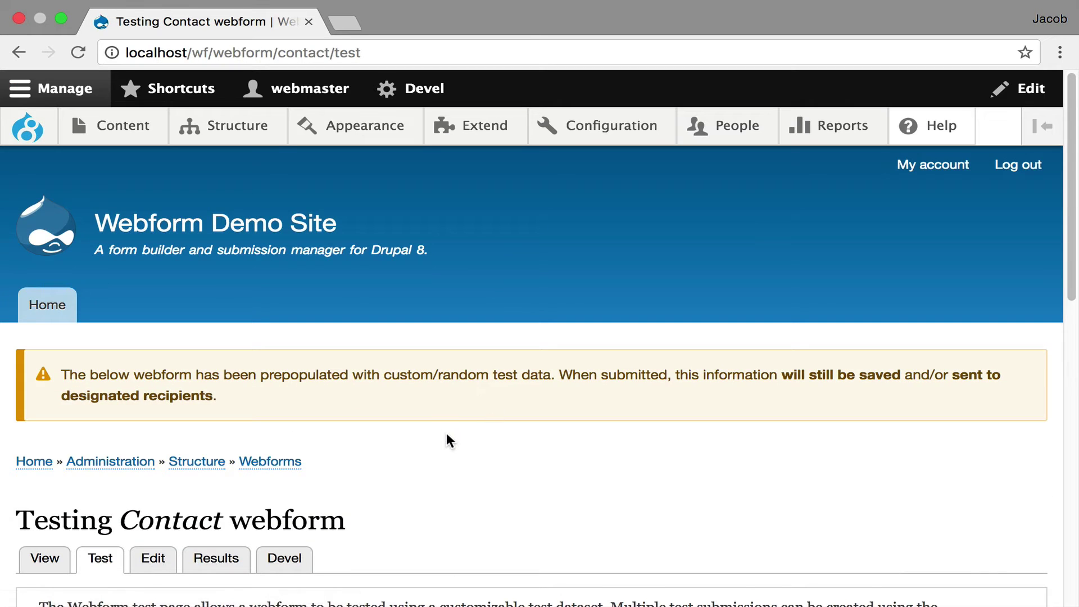
{"action": "scroll", "coordinate": [447, 434], "scroll_direction": "down", "scroll_amount": 2}
{"action": "scroll", "coordinate": [446, 432], "scroll_direction": "down", "scroll_amount": 2}
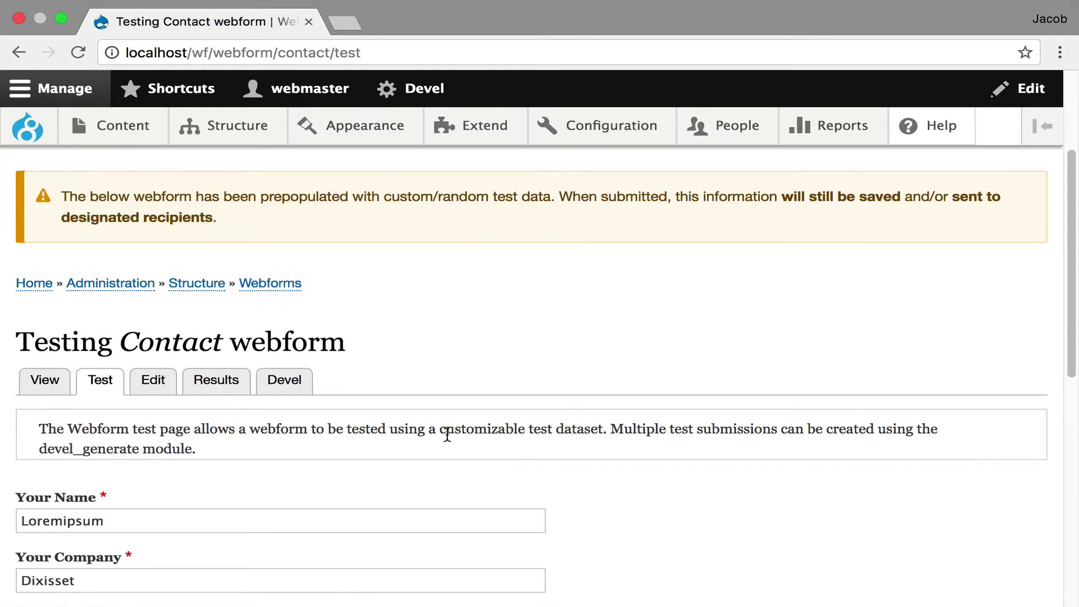
{"action": "scroll", "coordinate": [447, 434], "scroll_direction": "down", "scroll_amount": 1}
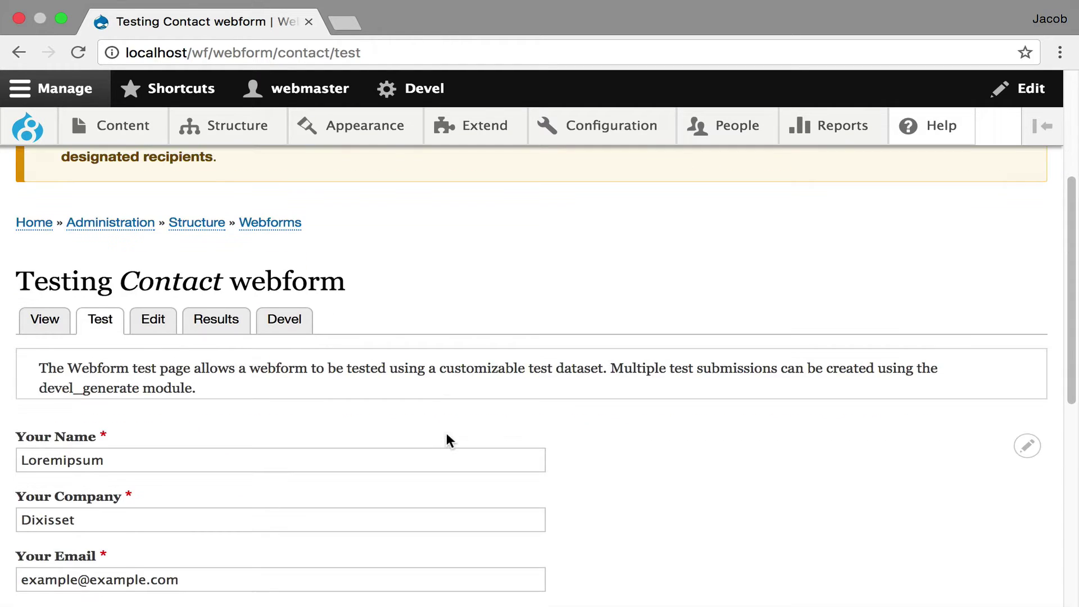
{"action": "scroll", "coordinate": [446, 432], "scroll_direction": "down", "scroll_amount": 2}
{"action": "left_click_drag", "start_coordinate": [212, 511], "coordinate": [6, 512]}
{"action": "scroll", "coordinate": [475, 441], "scroll_direction": "down", "scroll_amount": 1}
{"action": "scroll", "coordinate": [475, 438], "scroll_direction": "down", "scroll_amount": 4}
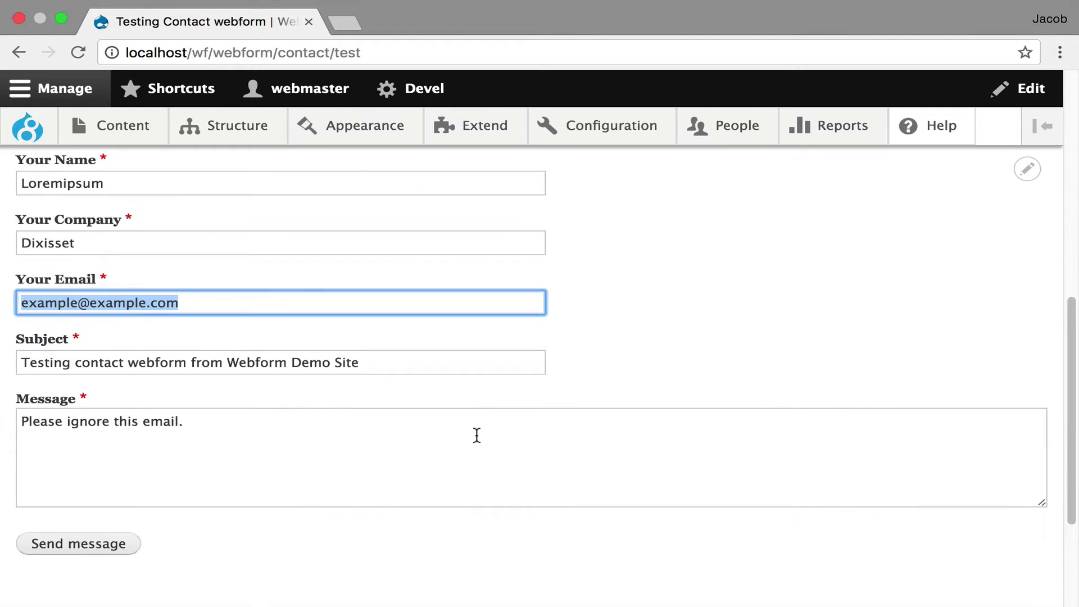
Send the test contact message, review the sent-mail output, and return to the test form
{"action": "left_click", "coordinate": [129, 548]}
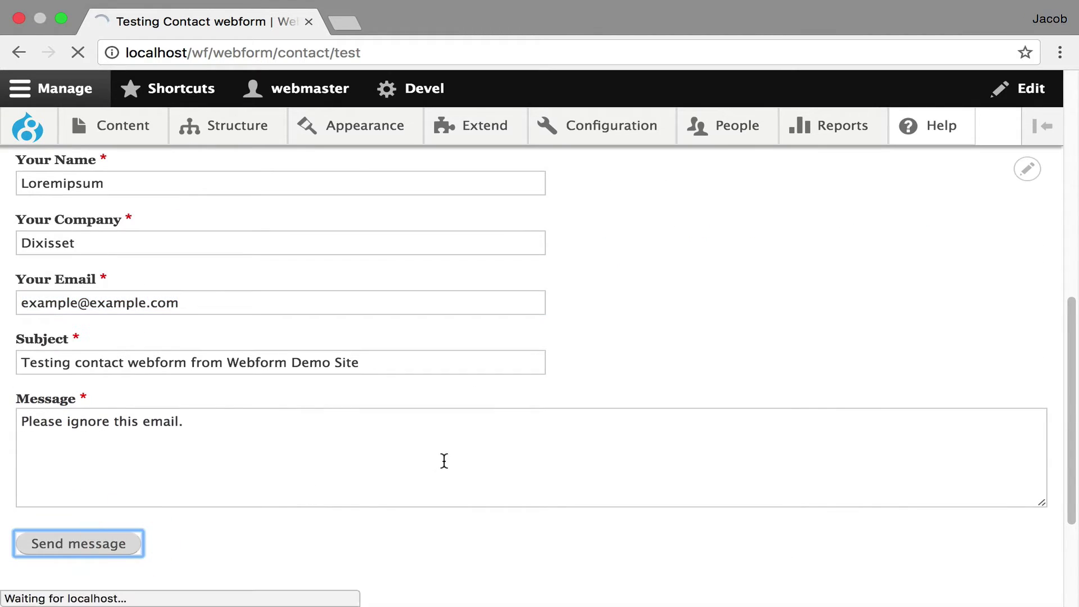
{"action": "scroll", "coordinate": [449, 419], "scroll_direction": "down", "scroll_amount": 2}
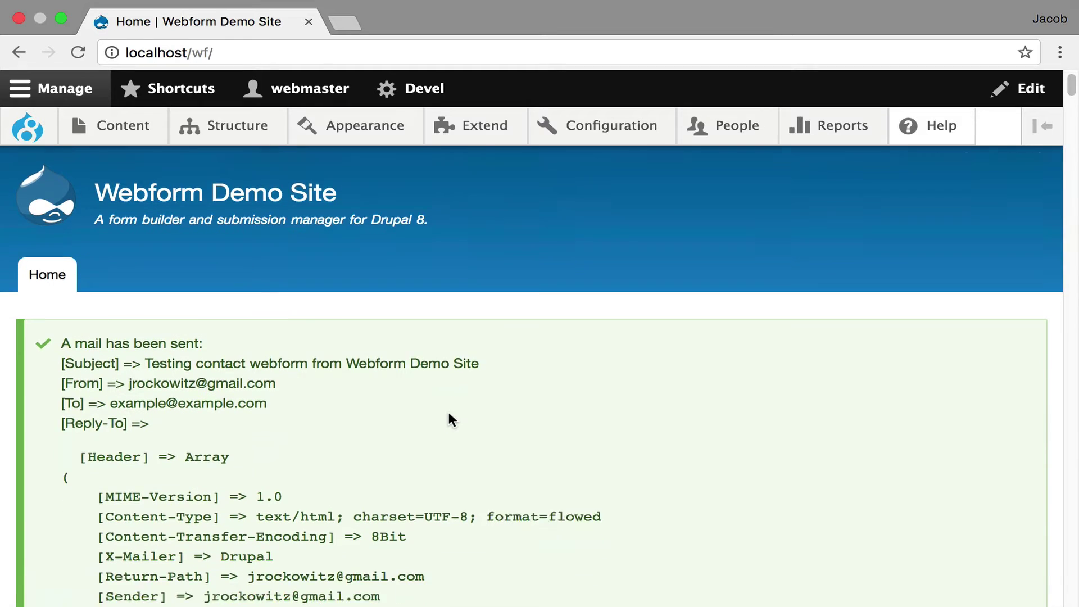
{"action": "scroll", "coordinate": [449, 419], "scroll_direction": "down", "scroll_amount": 1}
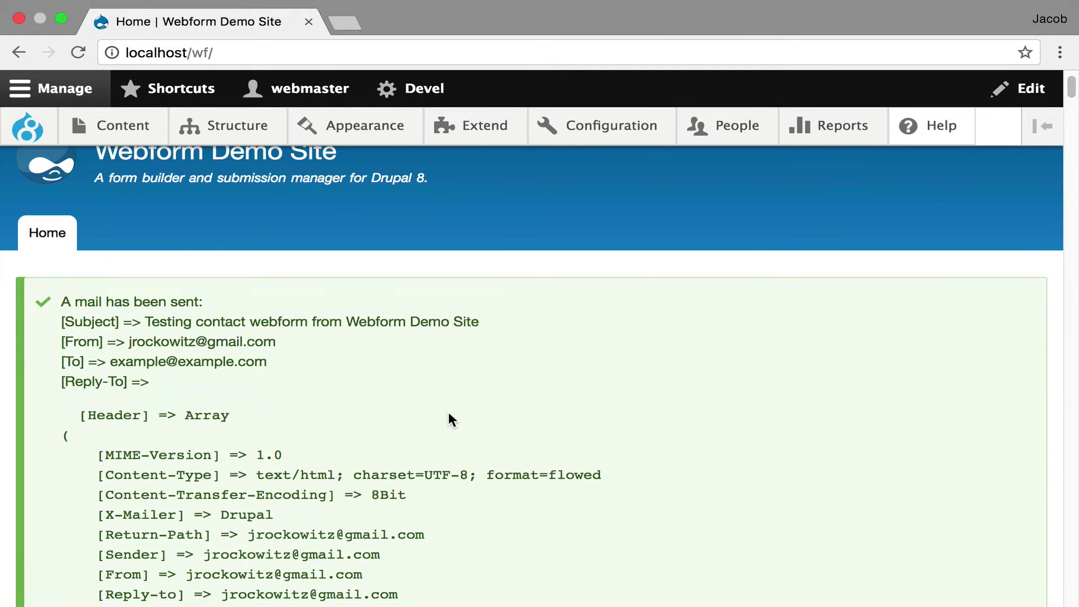
{"action": "scroll", "coordinate": [448, 414], "scroll_direction": "down", "scroll_amount": 2}
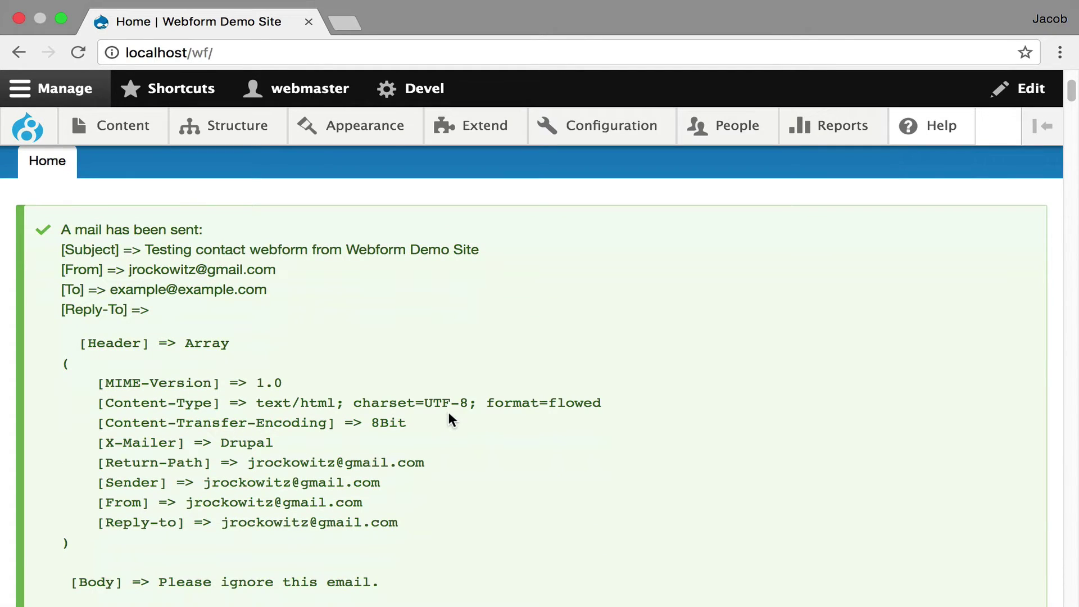
{"action": "scroll", "coordinate": [447, 419], "scroll_direction": "down", "scroll_amount": 5}
{"action": "scroll", "coordinate": [447, 419], "scroll_direction": "down", "scroll_amount": 10}
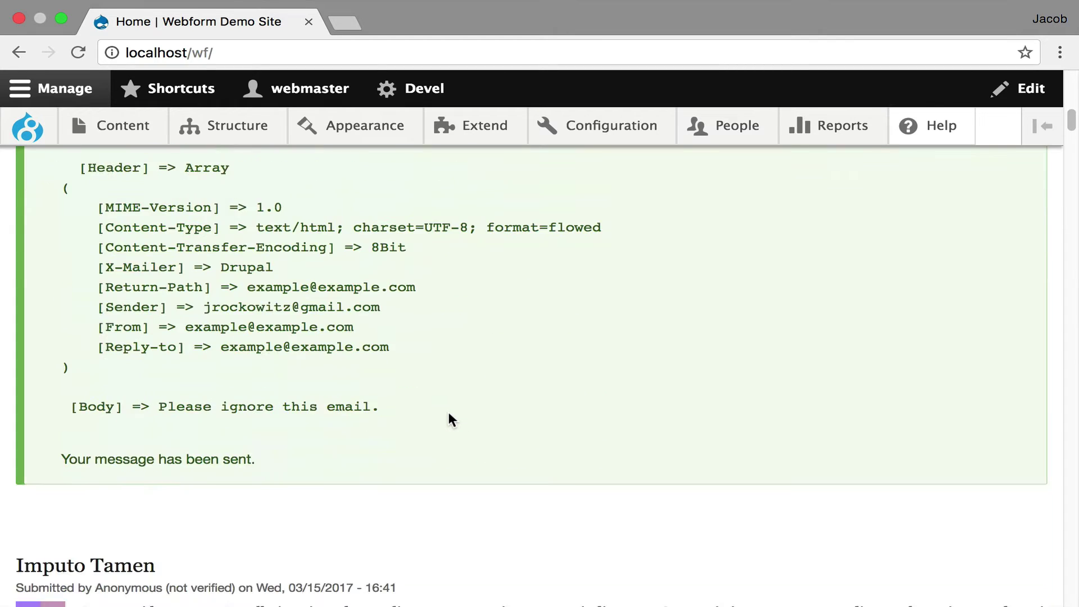
{"action": "scroll", "coordinate": [450, 418], "scroll_direction": "down", "scroll_amount": 5}
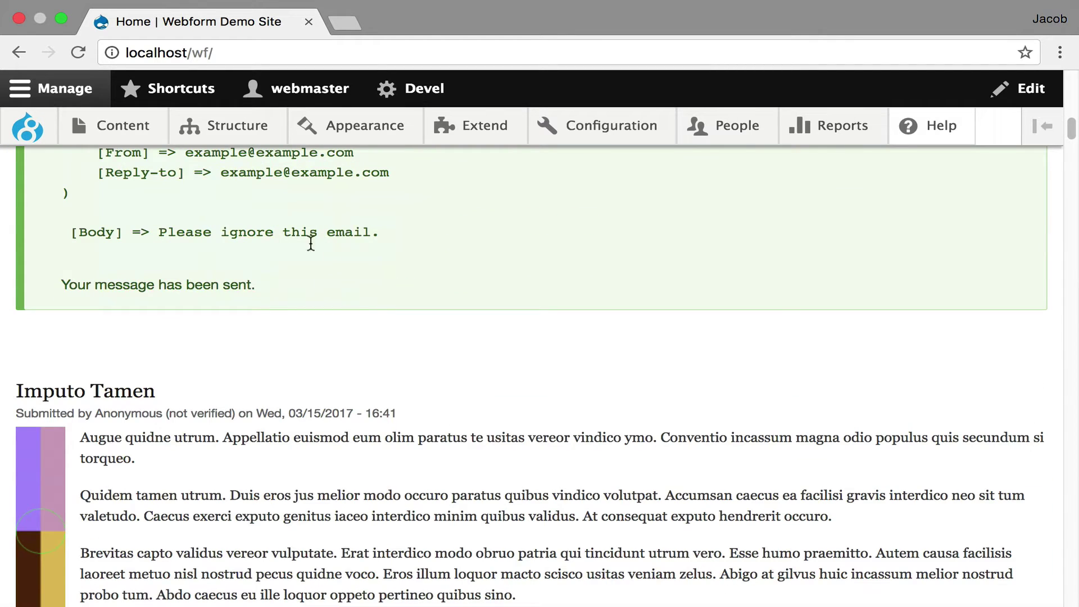
{"action": "left_click", "coordinate": [20, 52]}
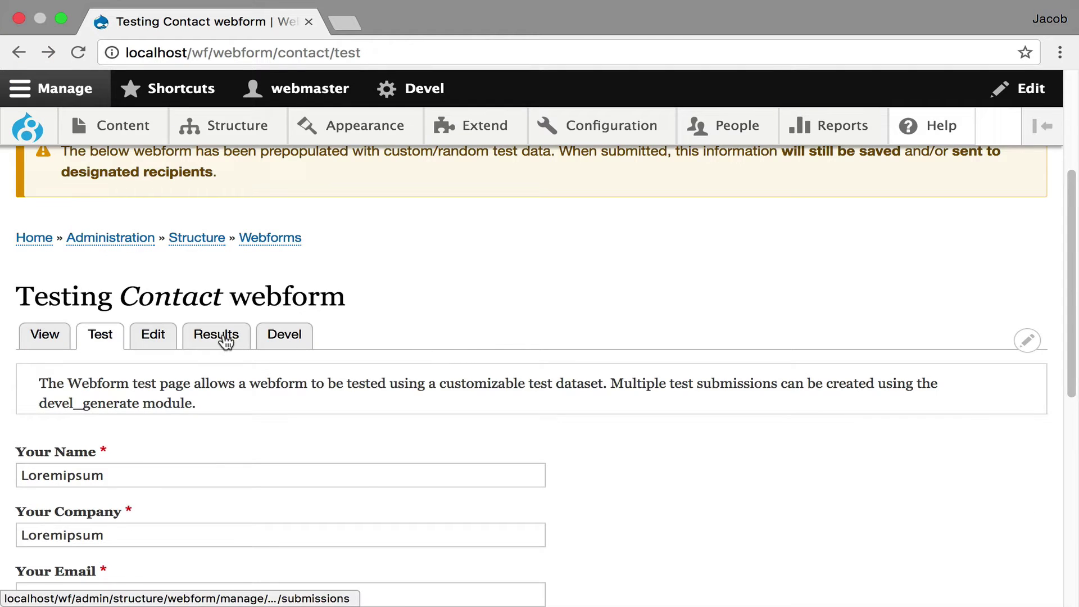
Open the Contact webform's submission results in Table view
{"action": "left_click", "coordinate": [217, 336]}
{"action": "scroll", "coordinate": [449, 353], "scroll_direction": "down", "scroll_amount": 2}
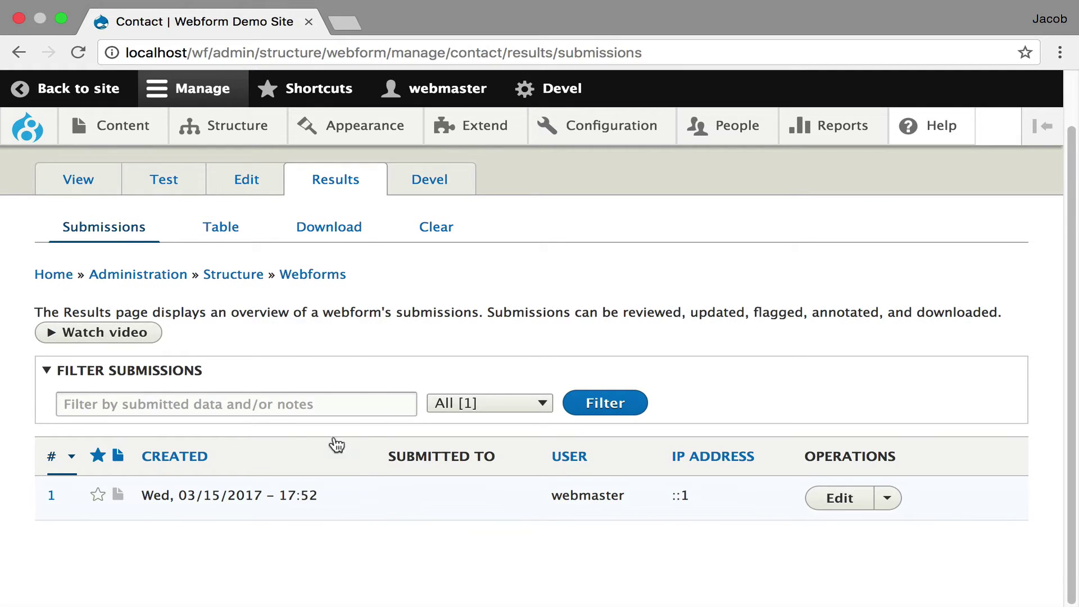
{"action": "left_click", "coordinate": [226, 227]}
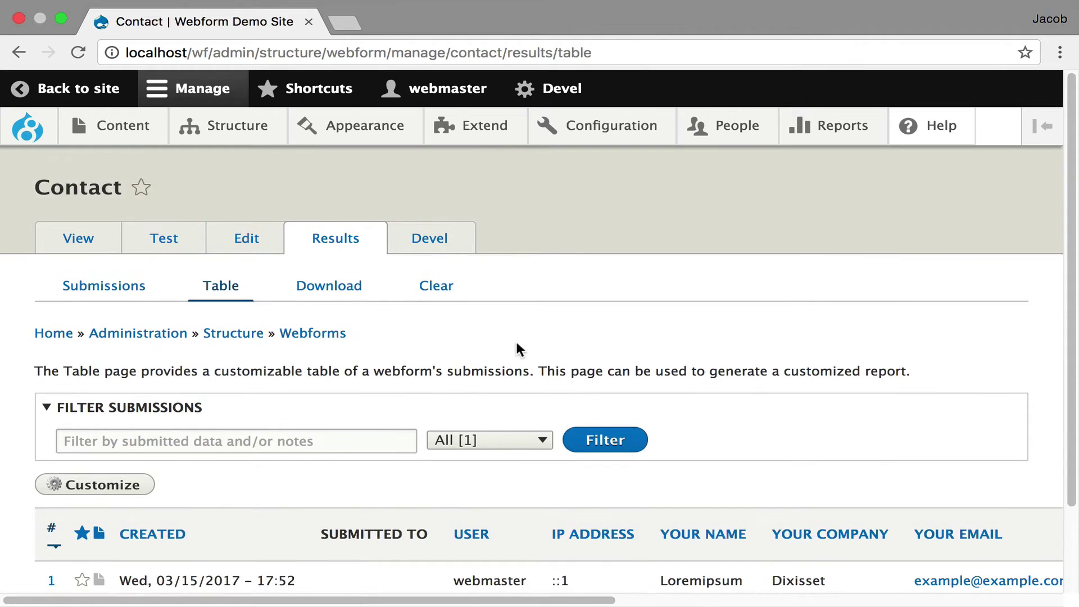
{"action": "scroll", "coordinate": [517, 344], "scroll_direction": "down", "scroll_amount": 3}
{"action": "left_click_drag", "start_coordinate": [586, 601], "coordinate": [421, 599]}
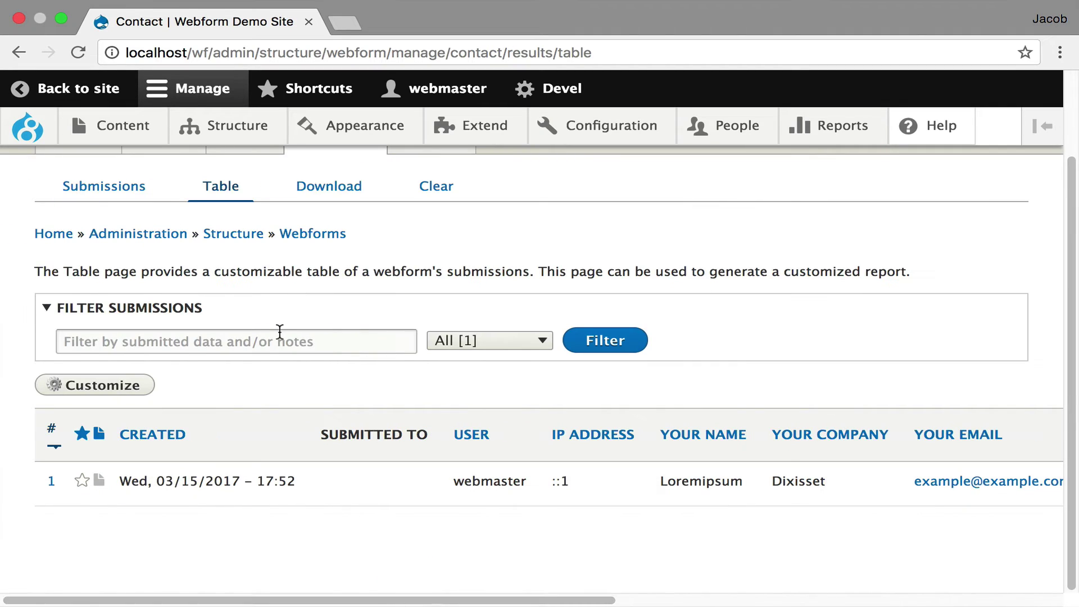
Star submission #1, leaving the filter and administrative notes unchanged
{"action": "left_click", "coordinate": [483, 341]}
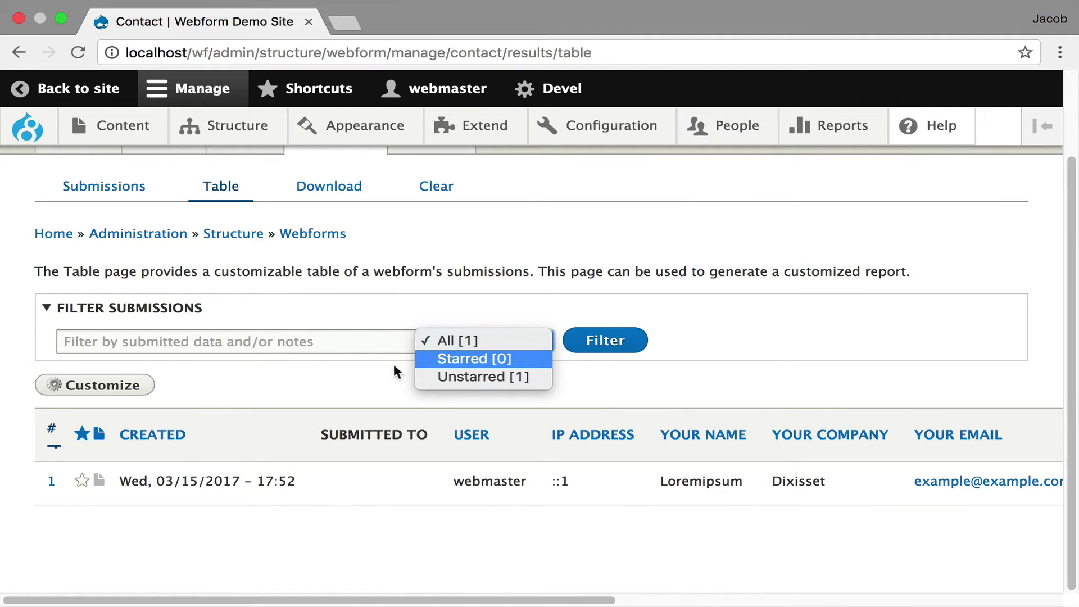
{"action": "left_click", "coordinate": [82, 477]}
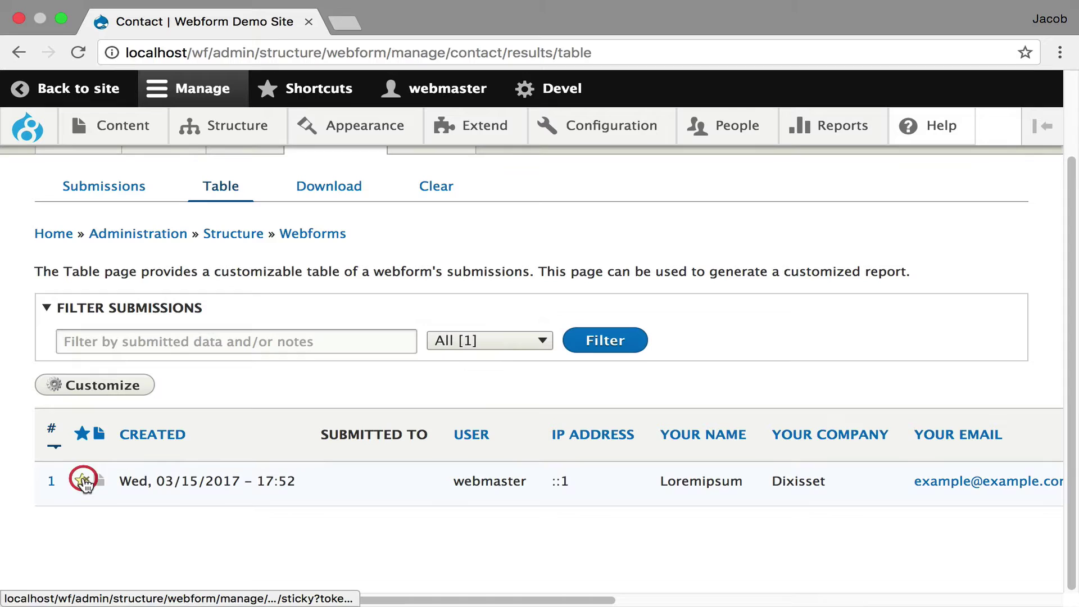
{"action": "left_click", "coordinate": [83, 479]}
{"action": "left_click", "coordinate": [99, 481]}
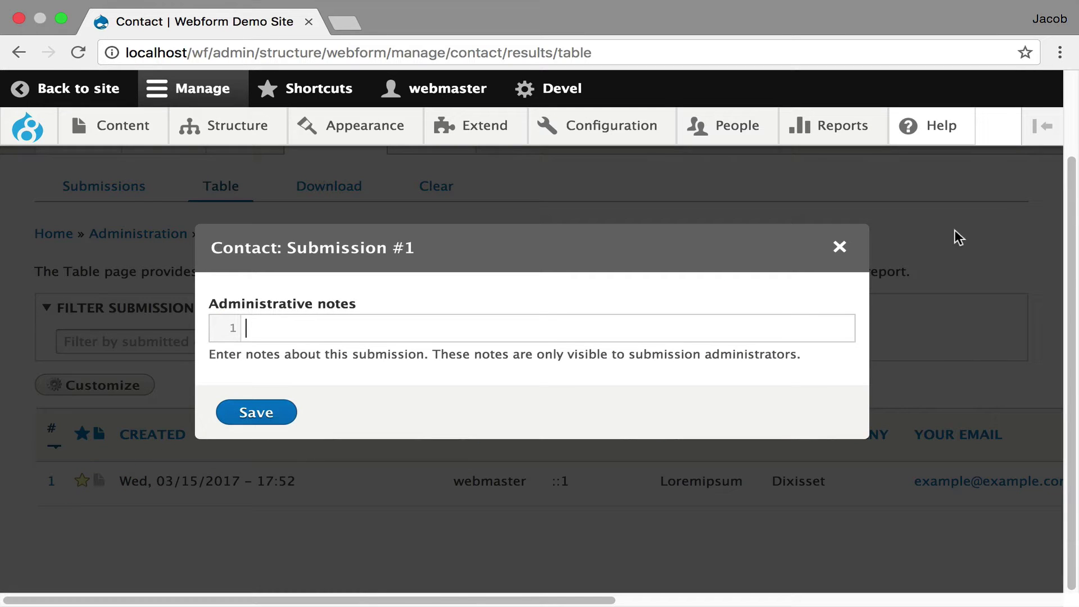
{"action": "left_click", "coordinate": [839, 246]}
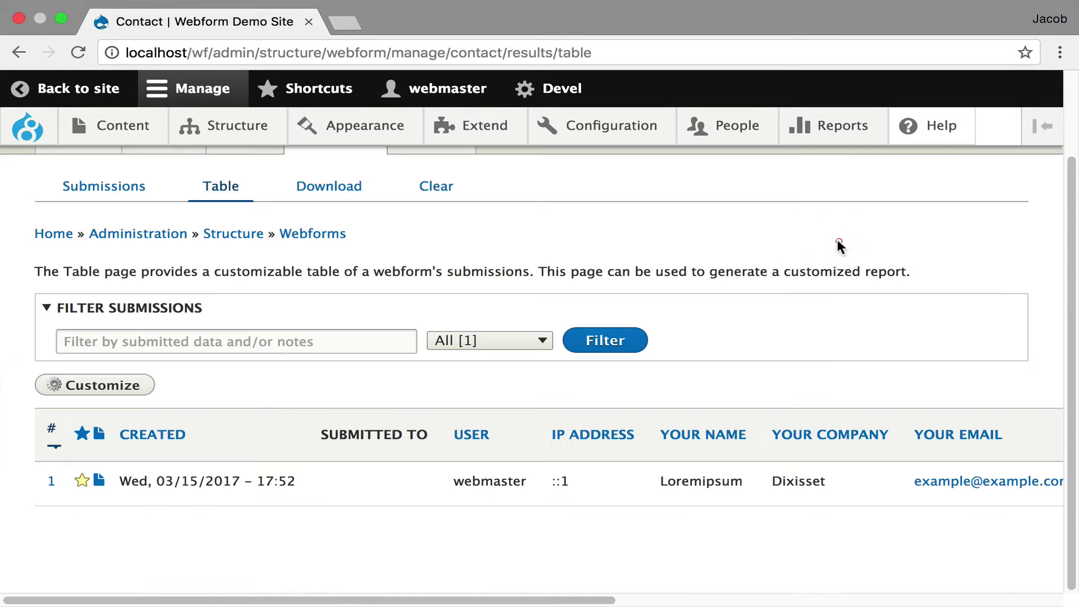
{"action": "left_click", "coordinate": [117, 387]}
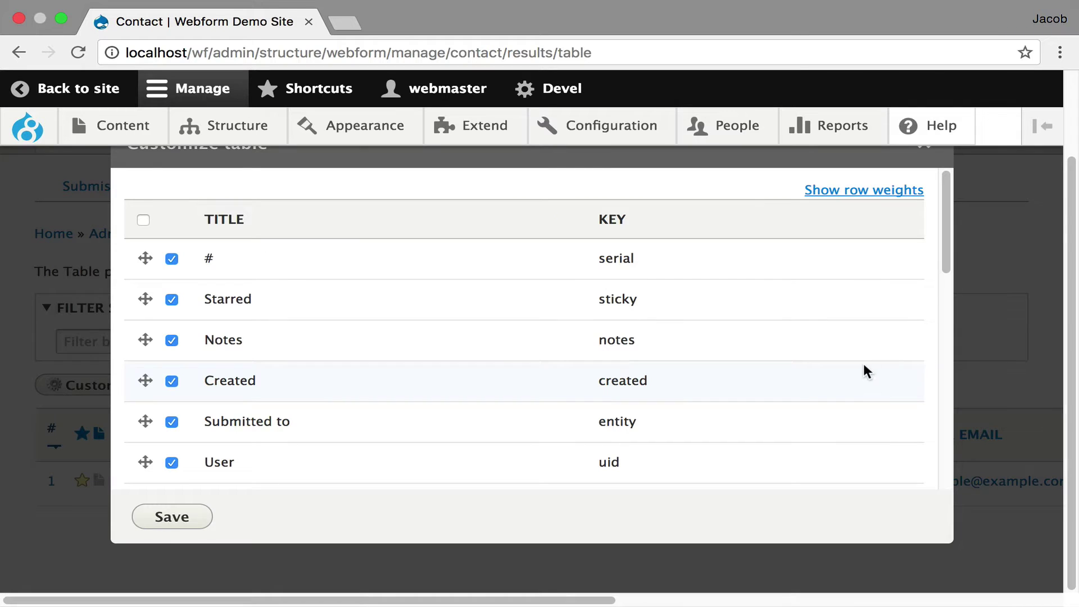
{"action": "left_click_drag", "start_coordinate": [945, 274], "coordinate": [979, 264]}
{"action": "left_click", "coordinate": [931, 487]}
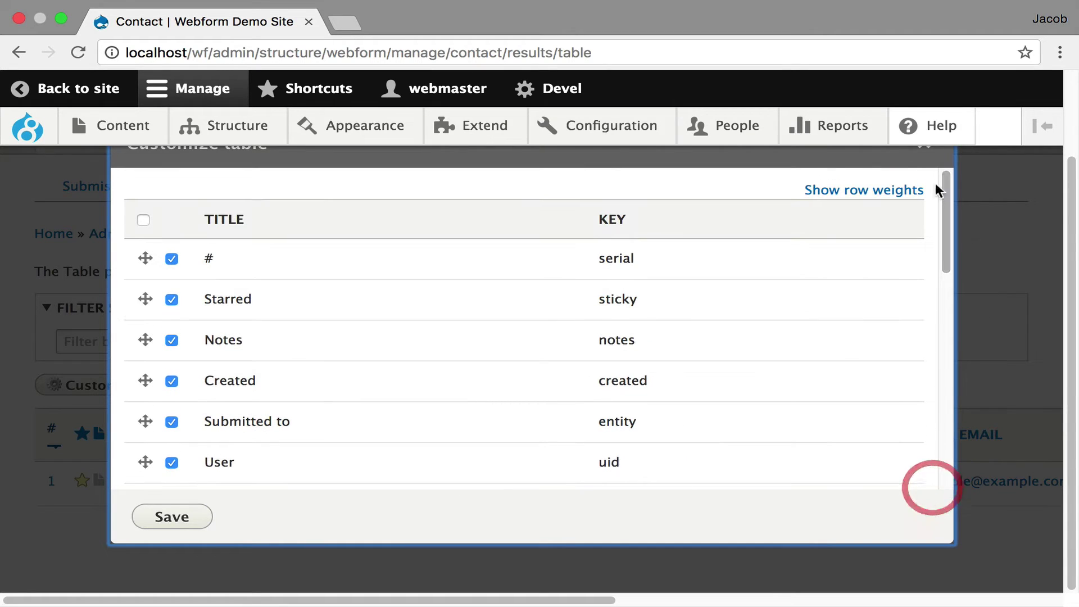
{"action": "left_click", "coordinate": [924, 148]}
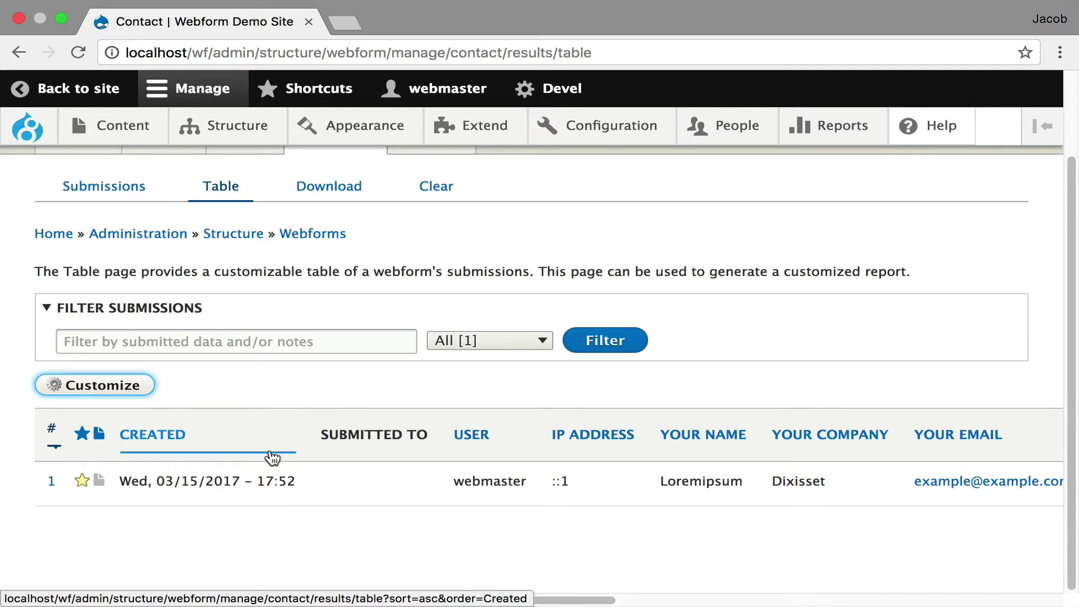
Open Contact submission #1 and view it as Table, Plain text and Data (YAML)
{"action": "left_click", "coordinate": [342, 477]}
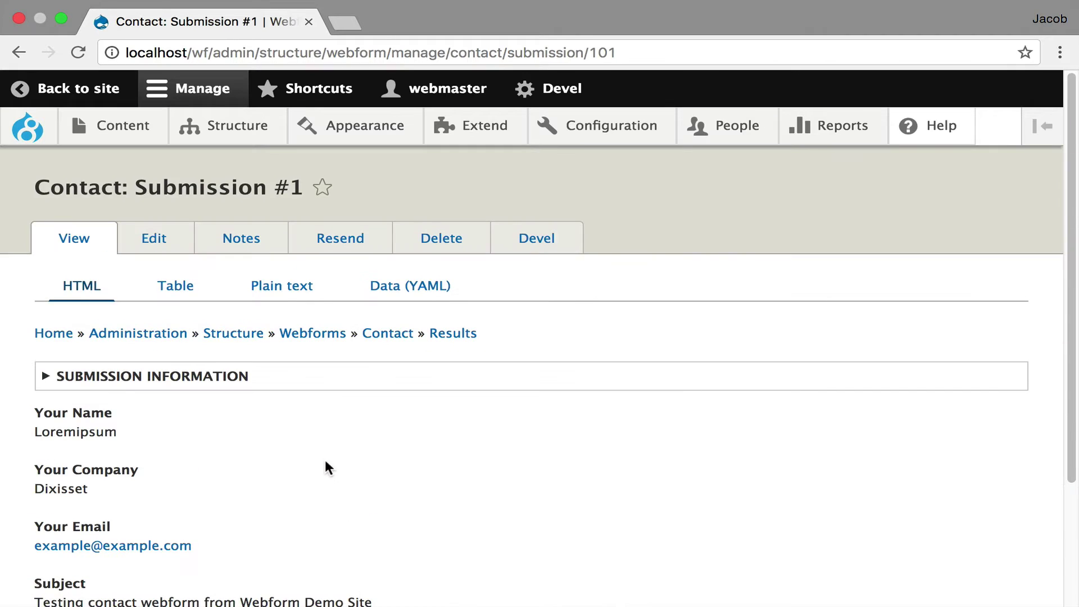
{"action": "scroll", "coordinate": [306, 437], "scroll_direction": "down", "scroll_amount": 3}
{"action": "scroll", "coordinate": [306, 437], "scroll_direction": "up", "scroll_amount": 2}
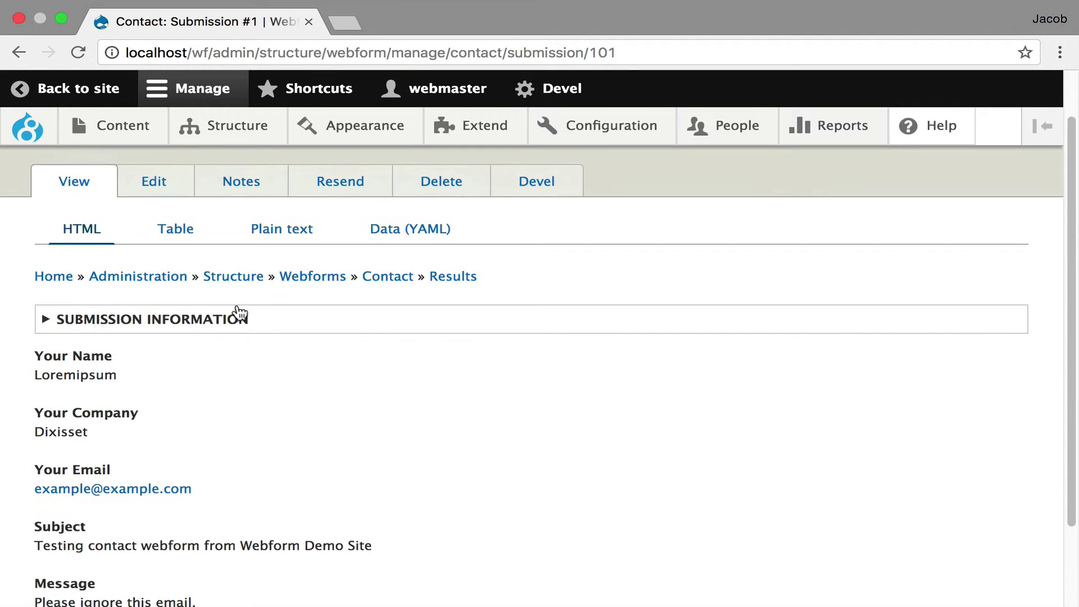
{"action": "left_click", "coordinate": [177, 233]}
{"action": "scroll", "coordinate": [368, 393], "scroll_direction": "down", "scroll_amount": 2}
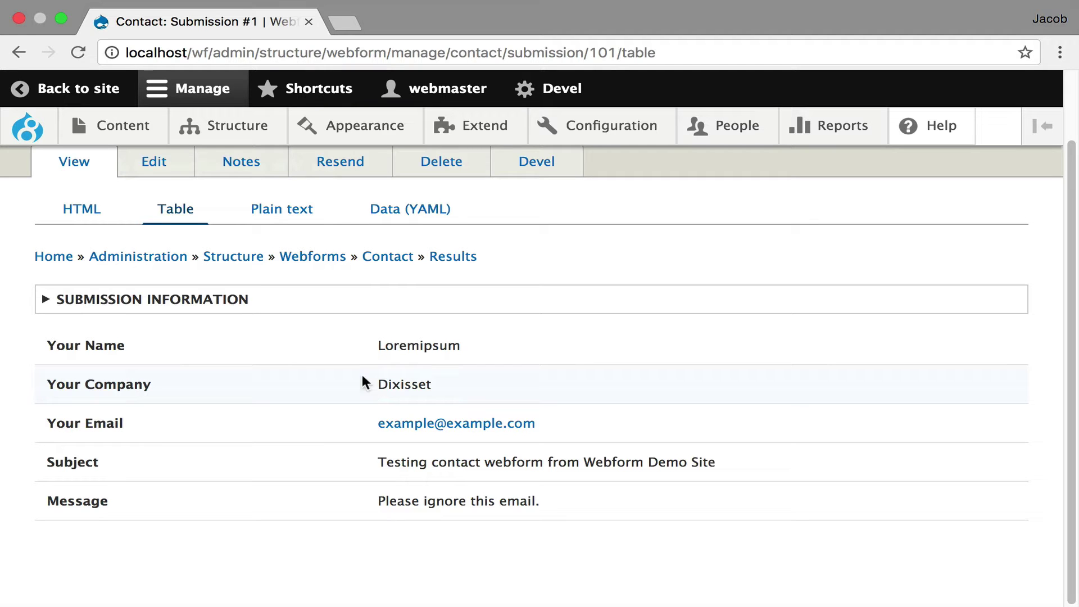
{"action": "left_click", "coordinate": [293, 214]}
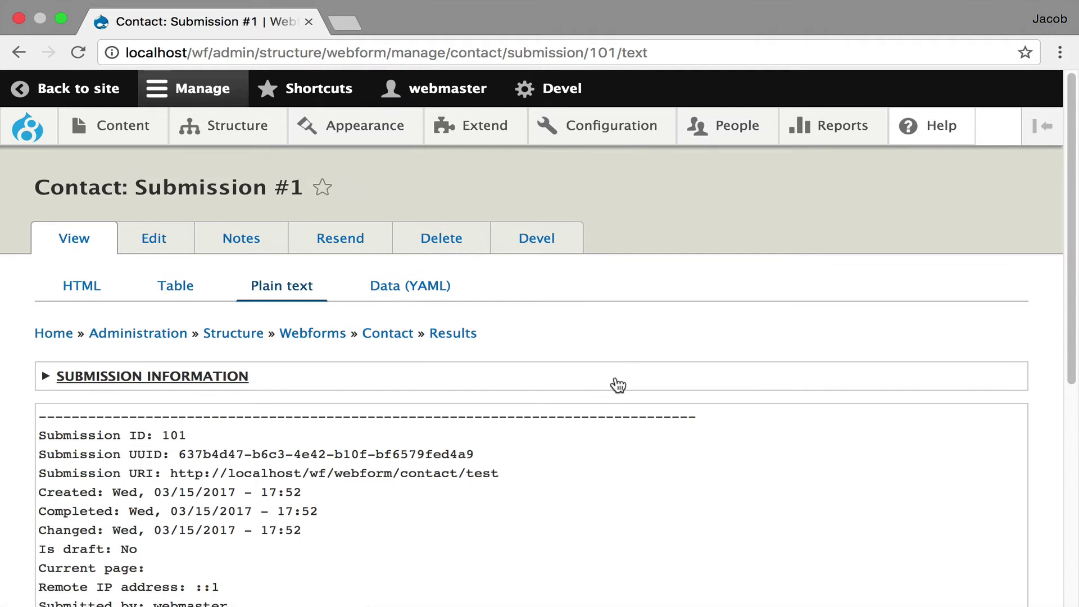
{"action": "scroll", "coordinate": [618, 369], "scroll_direction": "down", "scroll_amount": 2}
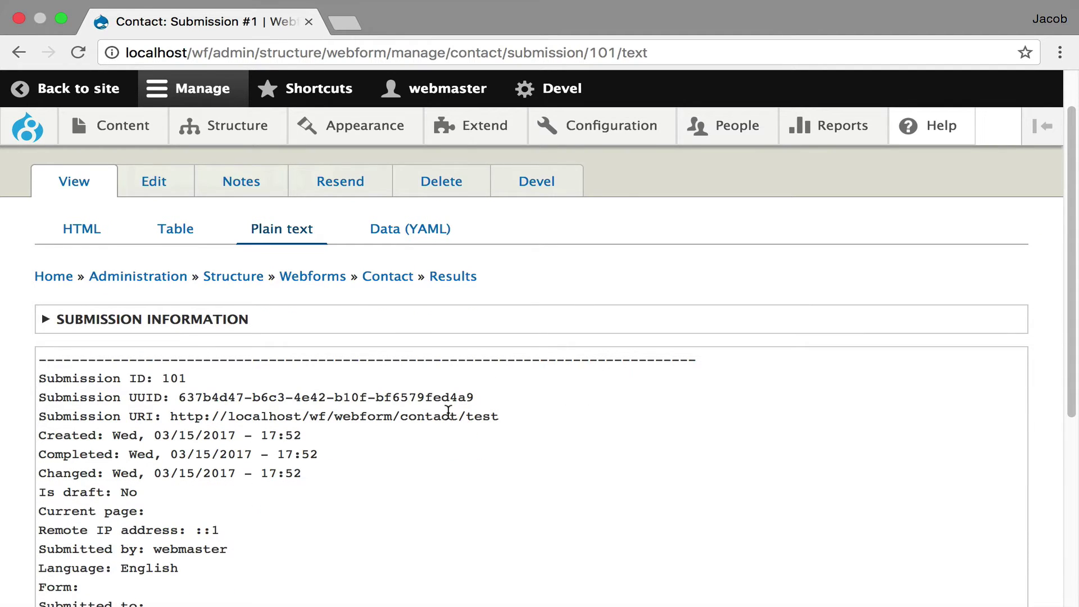
{"action": "scroll", "coordinate": [448, 413], "scroll_direction": "down", "scroll_amount": 5}
{"action": "scroll", "coordinate": [448, 416], "scroll_direction": "up", "scroll_amount": 5}
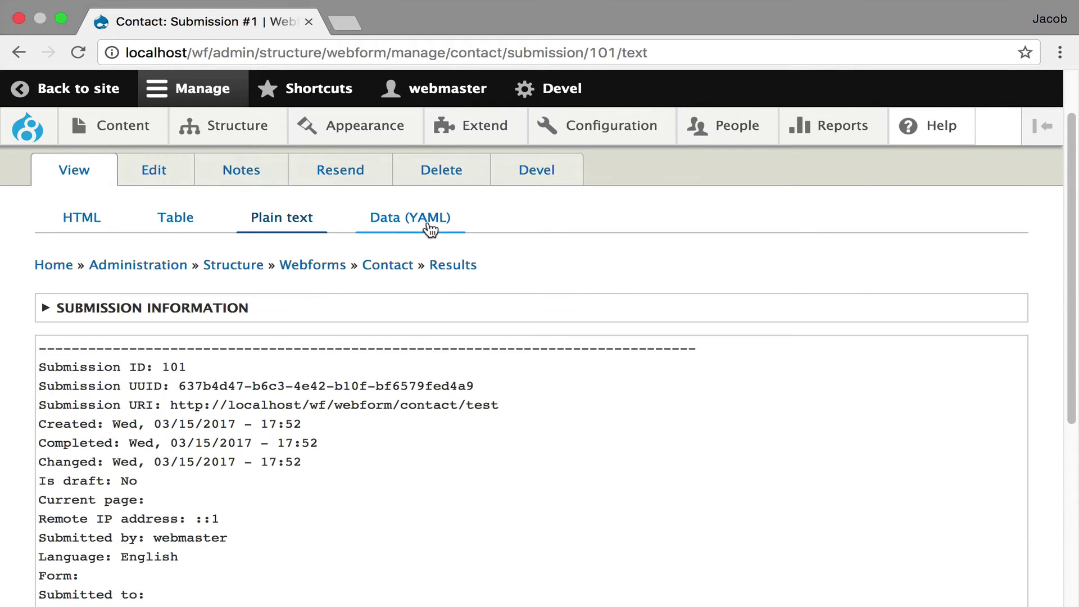
{"action": "left_click", "coordinate": [430, 230]}
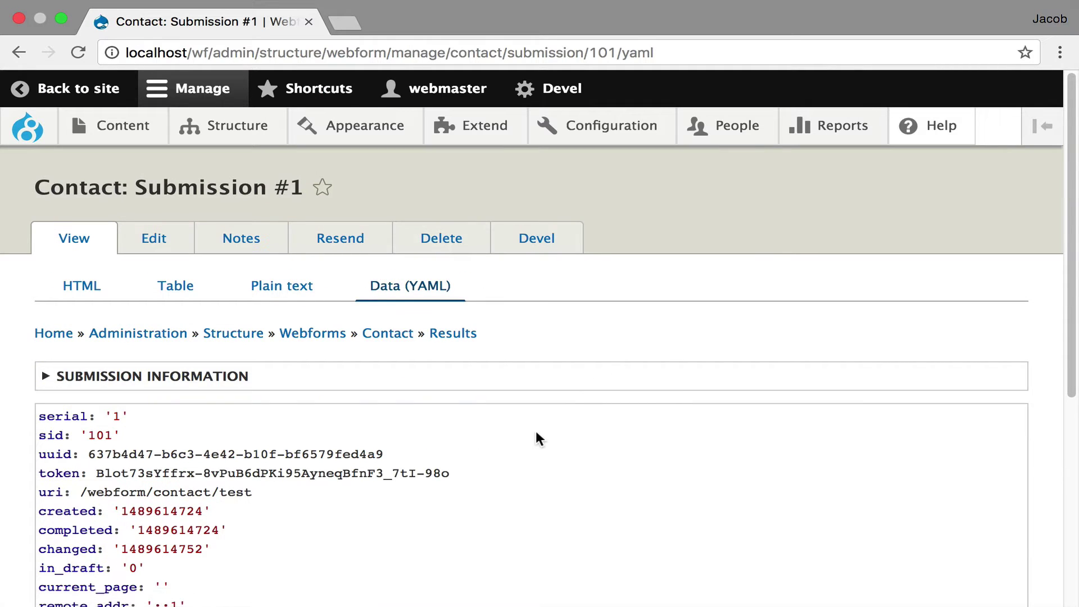
{"action": "scroll", "coordinate": [536, 432], "scroll_direction": "down", "scroll_amount": 3}
{"action": "scroll", "coordinate": [422, 392], "scroll_direction": "down", "scroll_amount": 4}
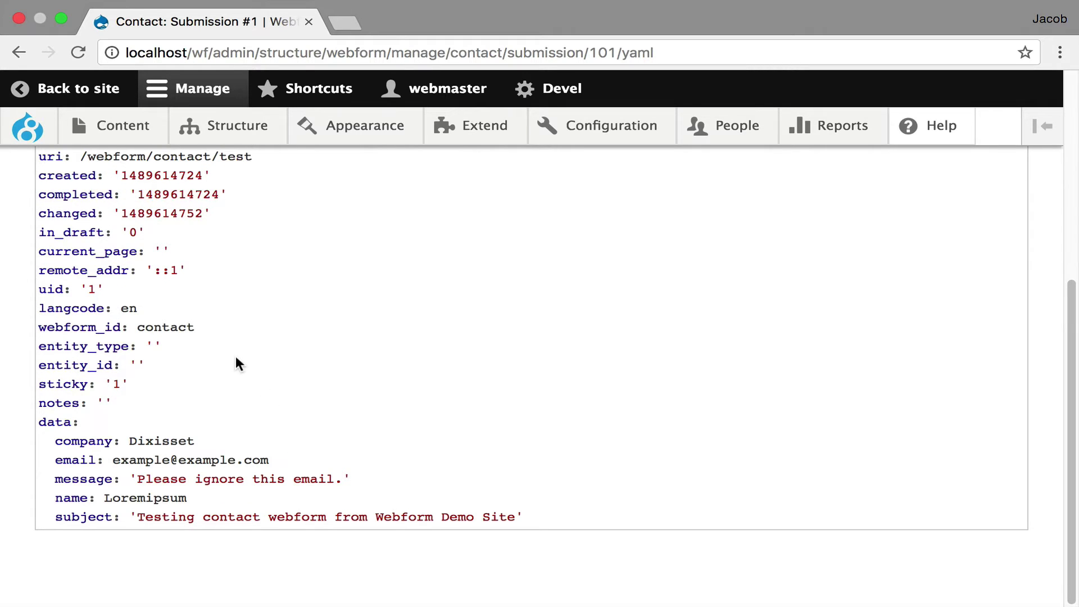
{"action": "scroll", "coordinate": [236, 358], "scroll_direction": "up", "scroll_amount": 5}
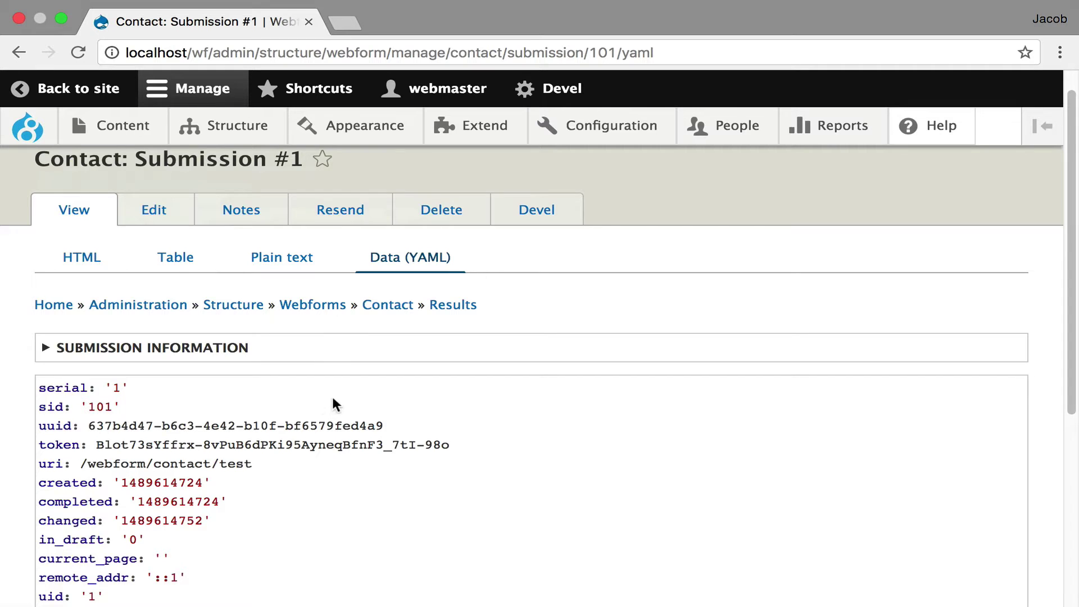
Open submission #1's Resend page listing the Email confirmation and notification handlers
{"action": "left_click", "coordinate": [335, 225]}
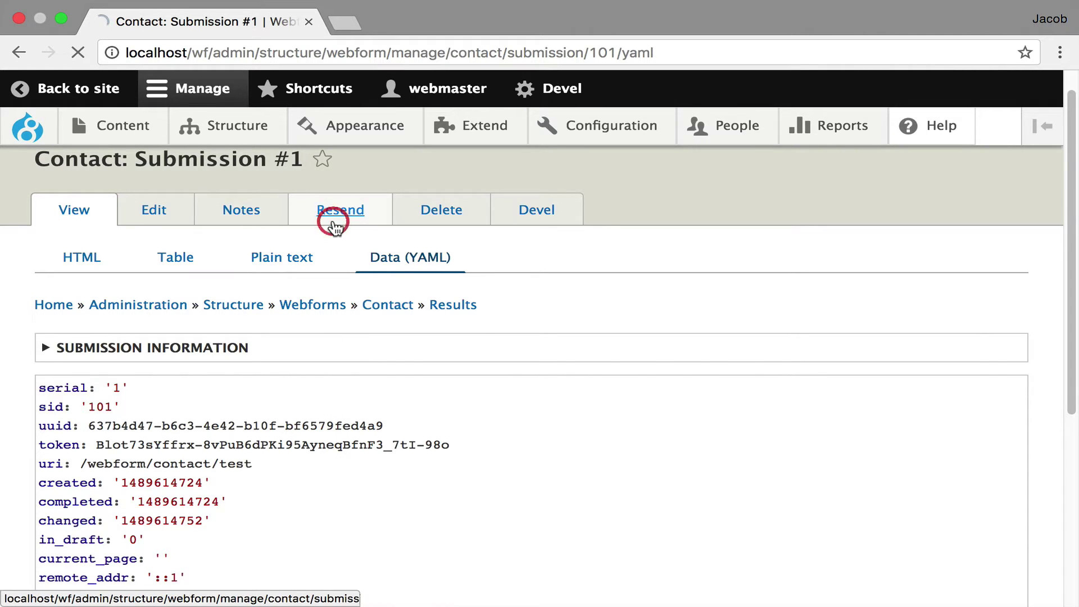
{"action": "scroll", "coordinate": [590, 359], "scroll_direction": "down", "scroll_amount": 4}
{"action": "scroll", "coordinate": [578, 361], "scroll_direction": "down", "scroll_amount": 5}
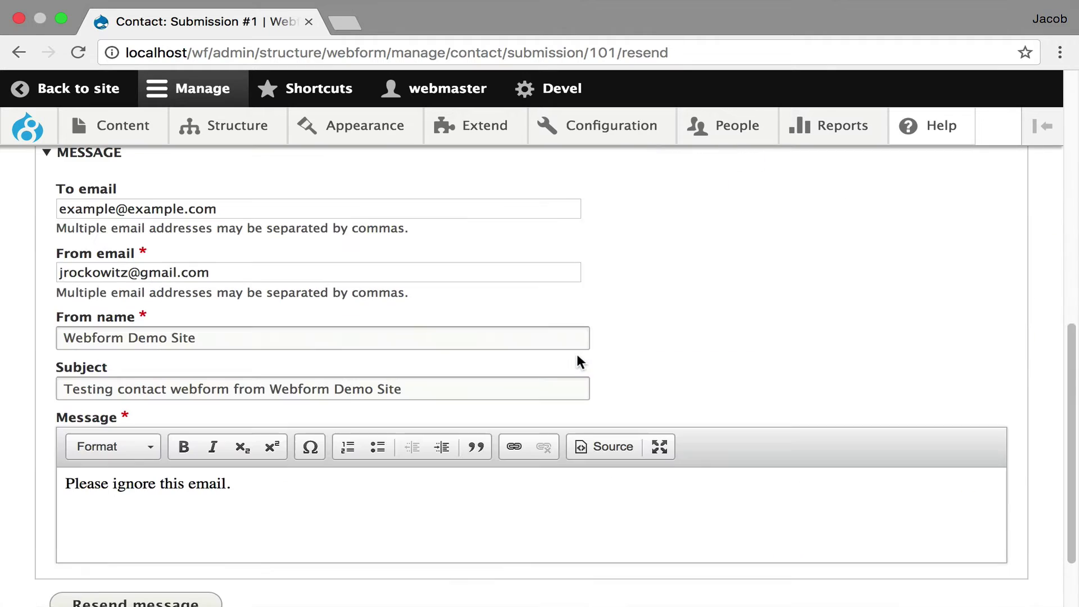
{"action": "scroll", "coordinate": [458, 330], "scroll_direction": "up", "scroll_amount": 10}
{"action": "left_click", "coordinate": [76, 53]}
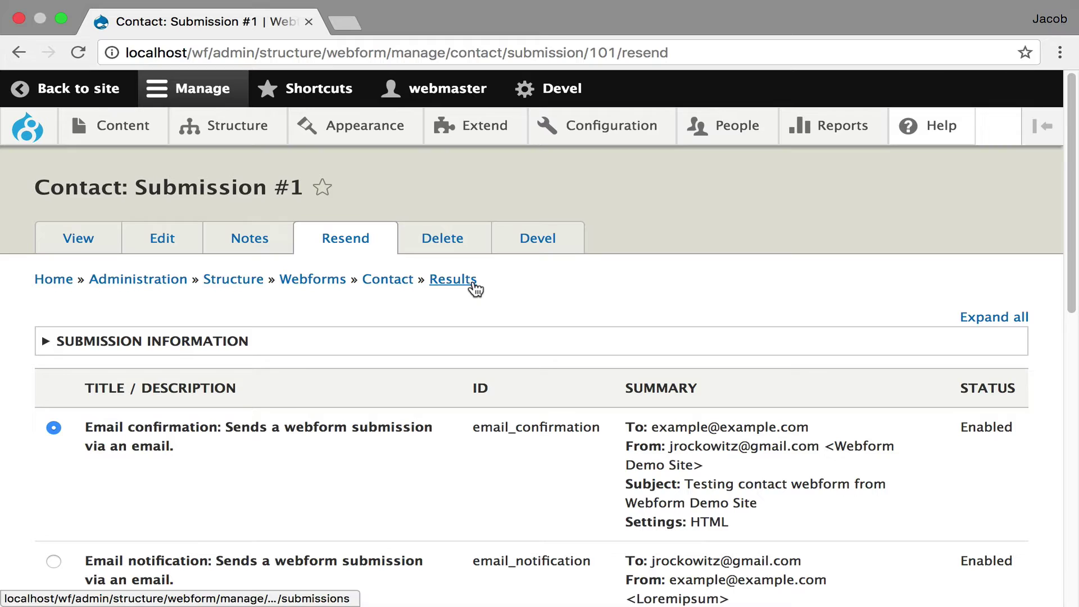
On the Contact results Download page, choose HTML Table format and untick 'Download export file'
{"action": "left_click", "coordinate": [451, 281]}
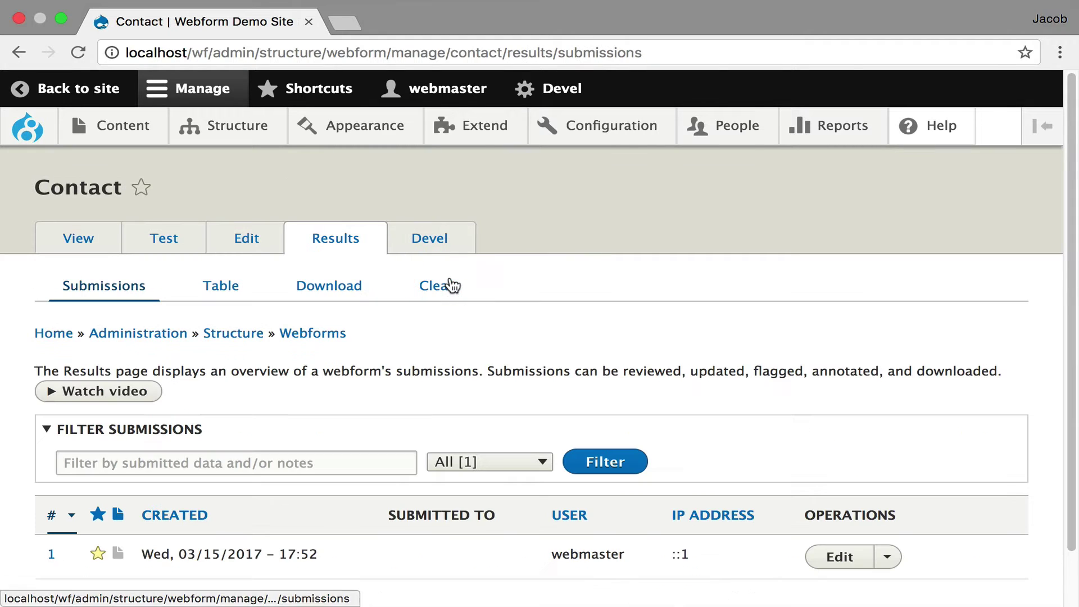
{"action": "left_click", "coordinate": [338, 296]}
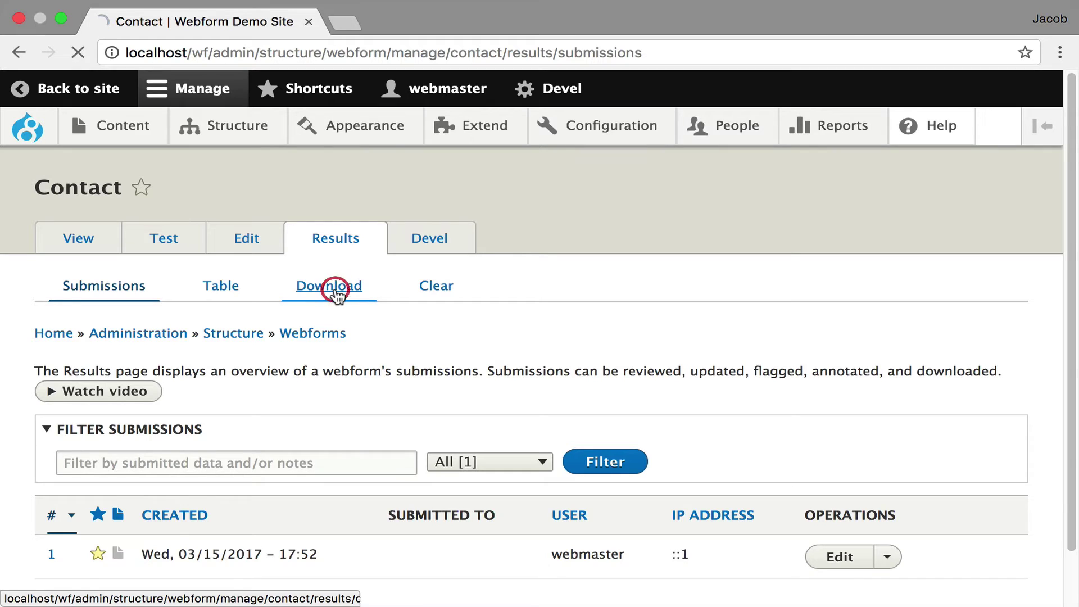
{"action": "scroll", "coordinate": [232, 424], "scroll_direction": "down", "scroll_amount": 3}
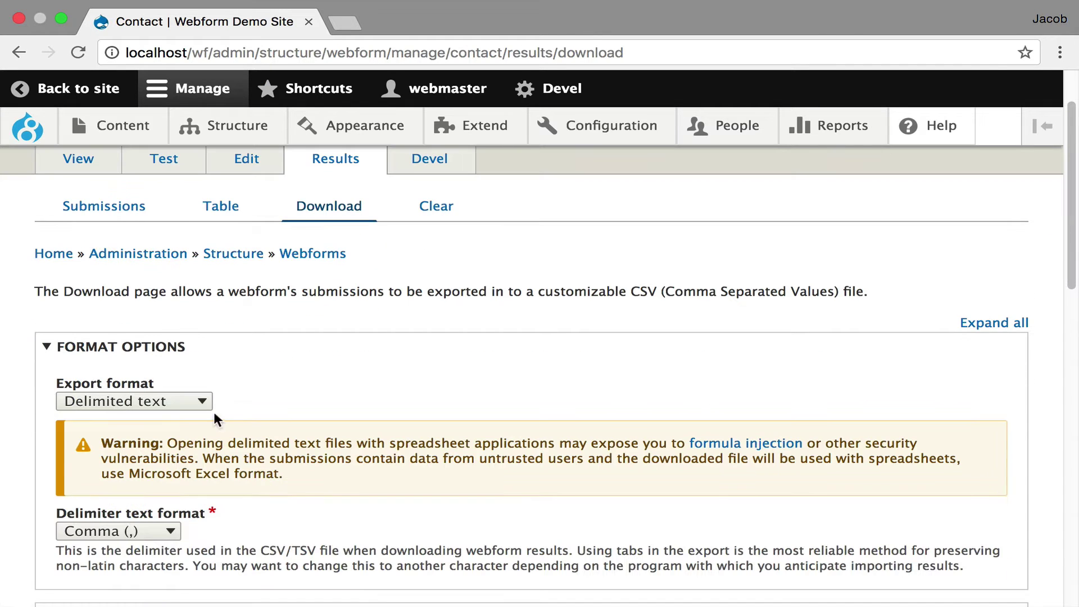
{"action": "left_click", "coordinate": [184, 400]}
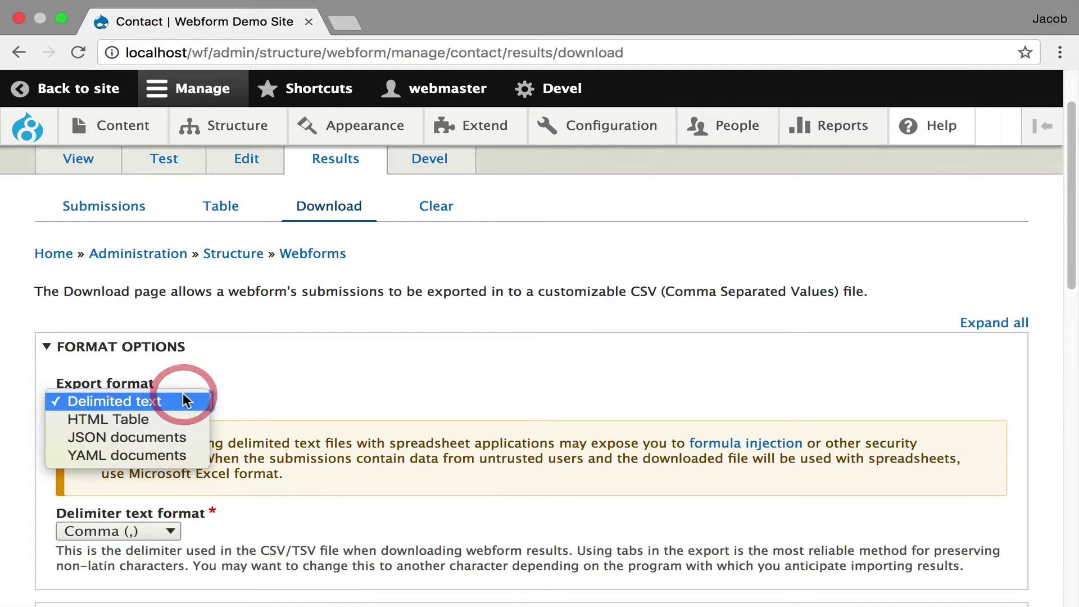
{"action": "left_click", "coordinate": [160, 419]}
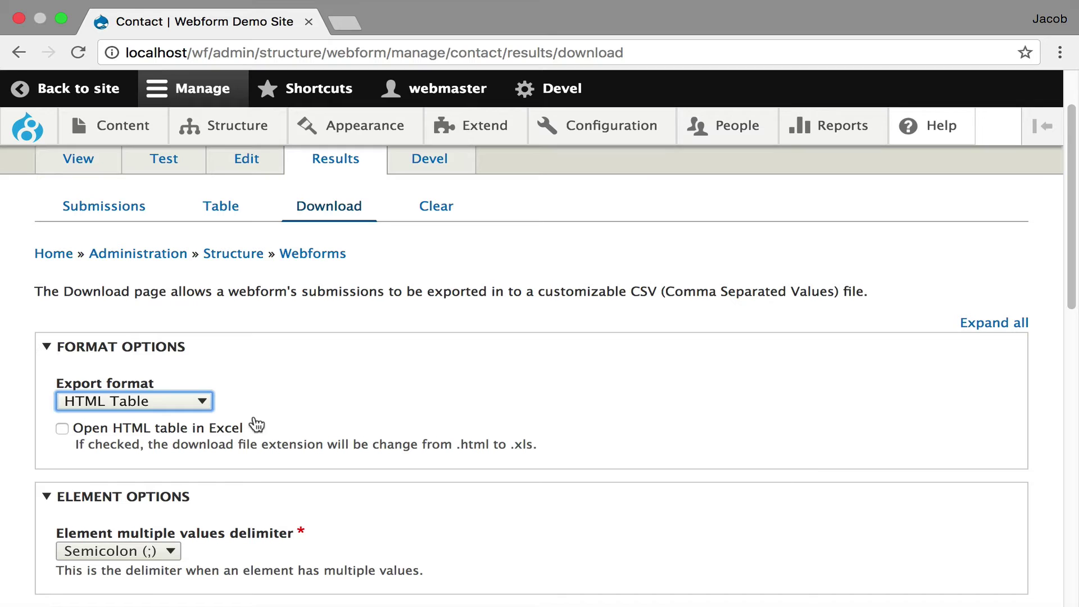
{"action": "scroll", "coordinate": [360, 382], "scroll_direction": "down", "scroll_amount": 10}
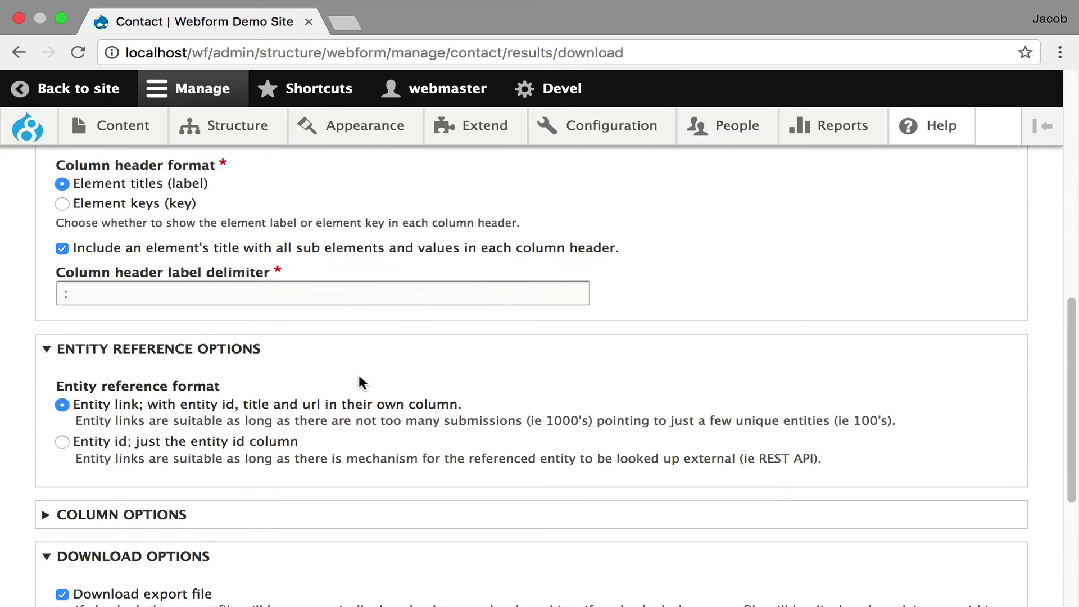
{"action": "scroll", "coordinate": [359, 382], "scroll_direction": "down", "scroll_amount": 5}
{"action": "left_click", "coordinate": [177, 339]}
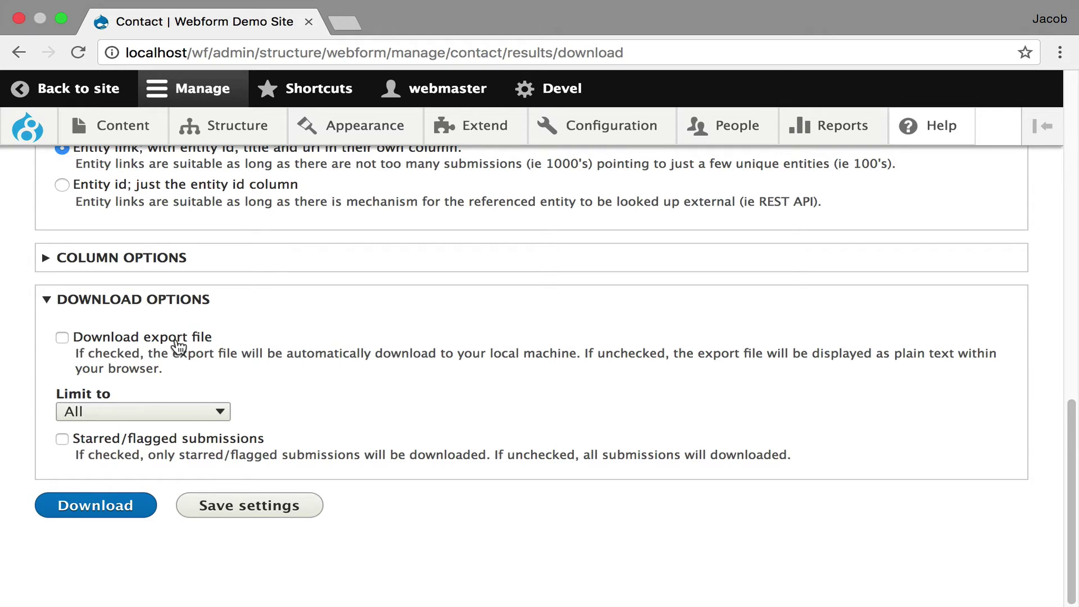
{"action": "scroll", "coordinate": [177, 346], "scroll_direction": "up", "scroll_amount": 3}
{"action": "scroll", "coordinate": [177, 348], "scroll_direction": "up", "scroll_amount": 3}
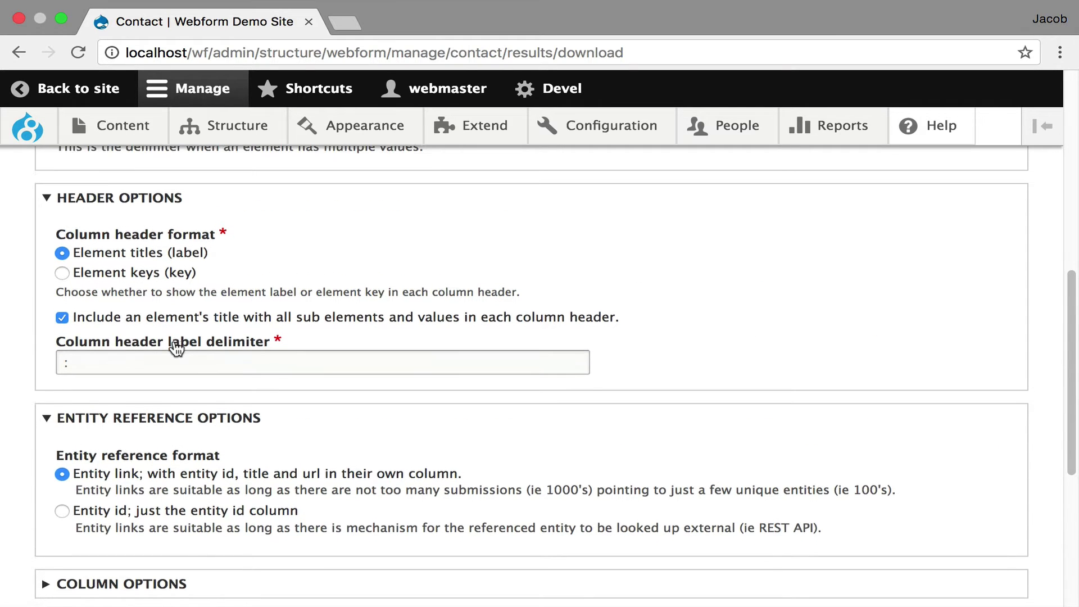
{"action": "scroll", "coordinate": [176, 344], "scroll_direction": "down", "scroll_amount": 2}
{"action": "scroll", "coordinate": [175, 345], "scroll_direction": "down", "scroll_amount": 3}
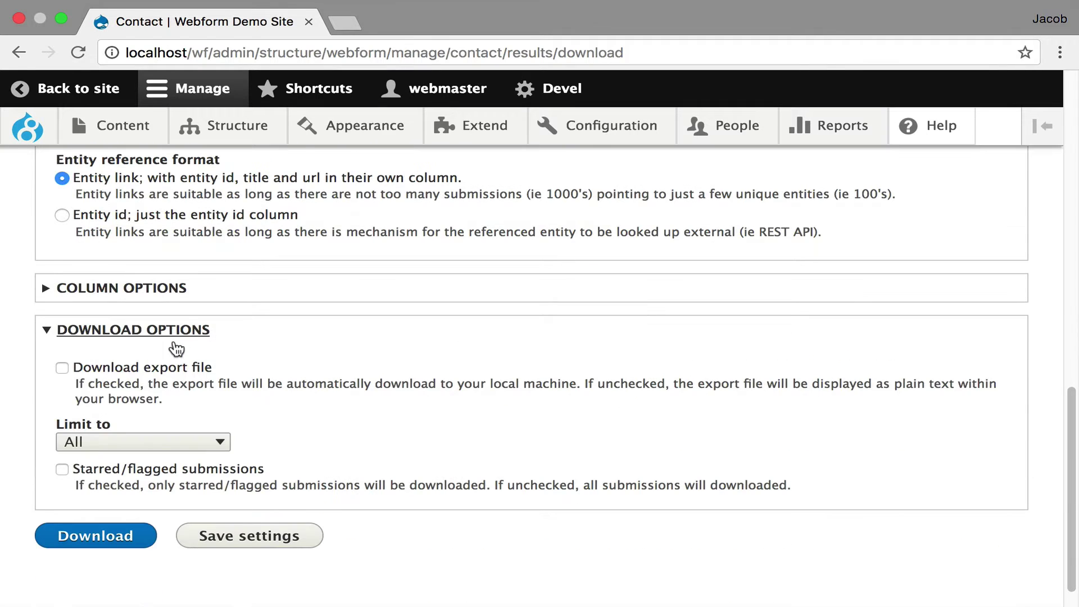
Run the export to view Contact submissions as an HTML table, then return to Download
{"action": "left_click", "coordinate": [112, 534]}
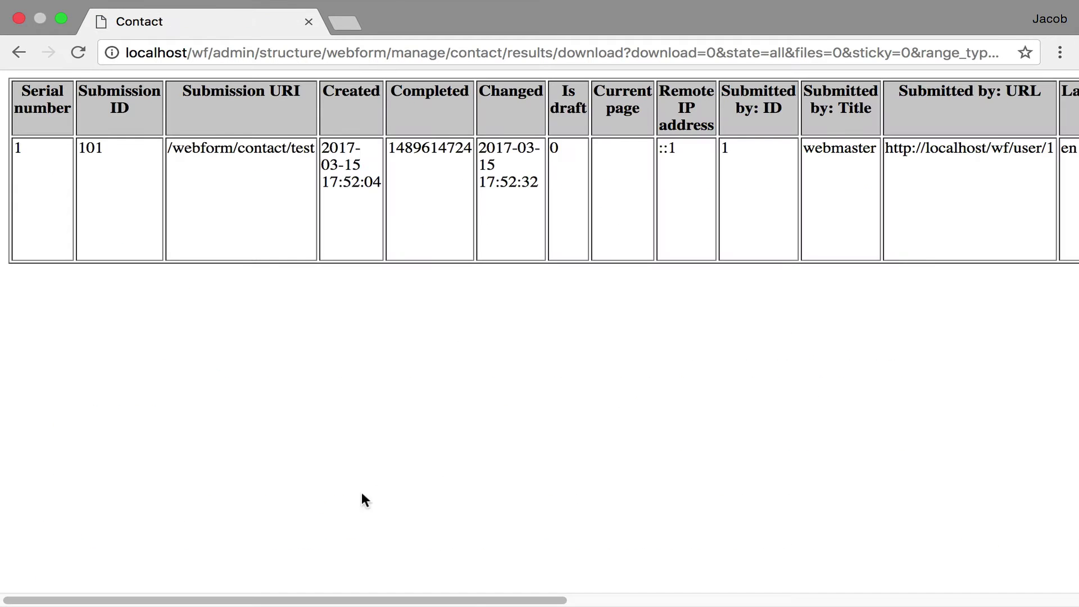
{"action": "left_click_drag", "start_coordinate": [472, 600], "coordinate": [286, 572]}
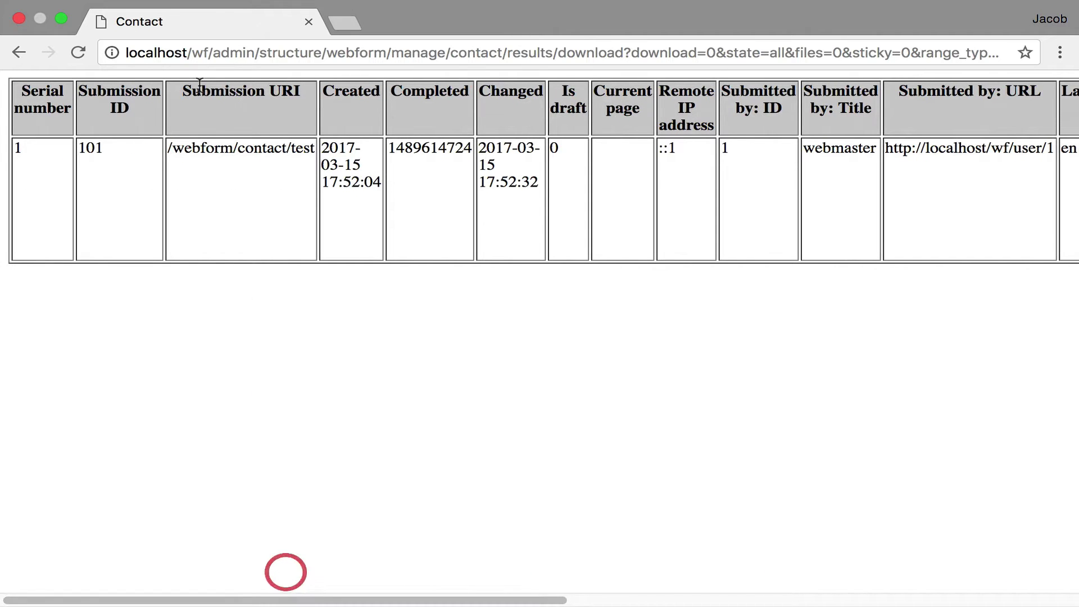
{"action": "left_click", "coordinate": [19, 52]}
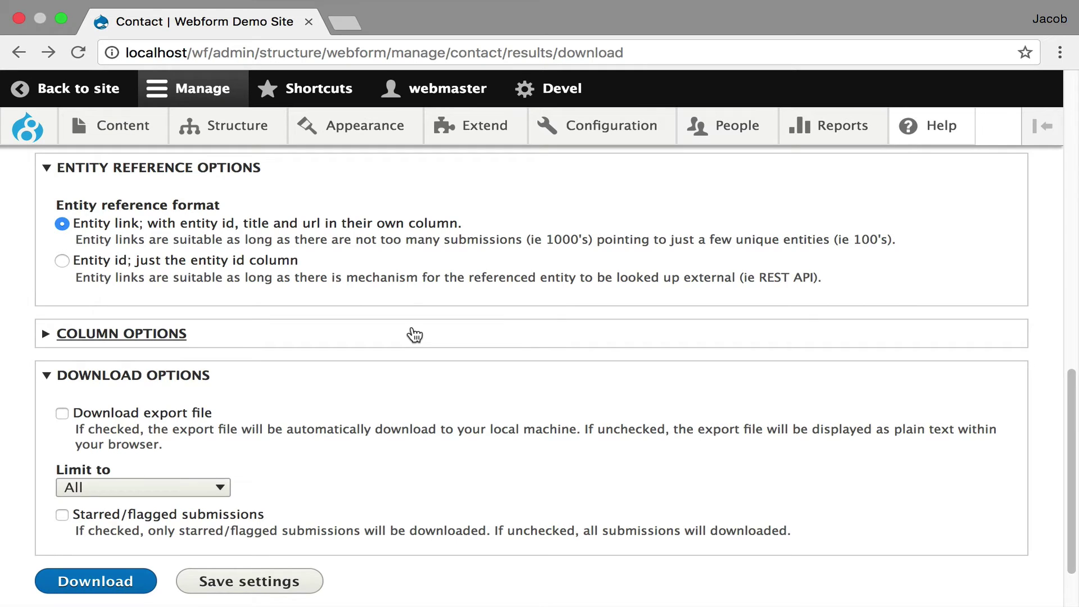
{"action": "scroll", "coordinate": [414, 335], "scroll_direction": "up", "scroll_amount": 15}
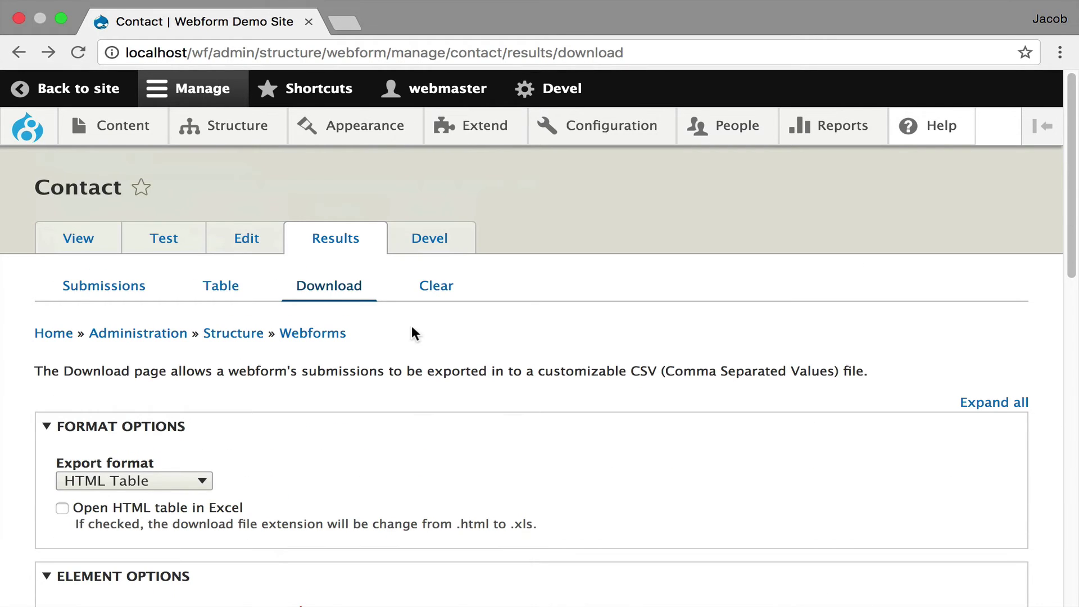
Go to the Contact webform's Emails / Handlers page from the Webforms list
{"action": "left_click", "coordinate": [330, 334]}
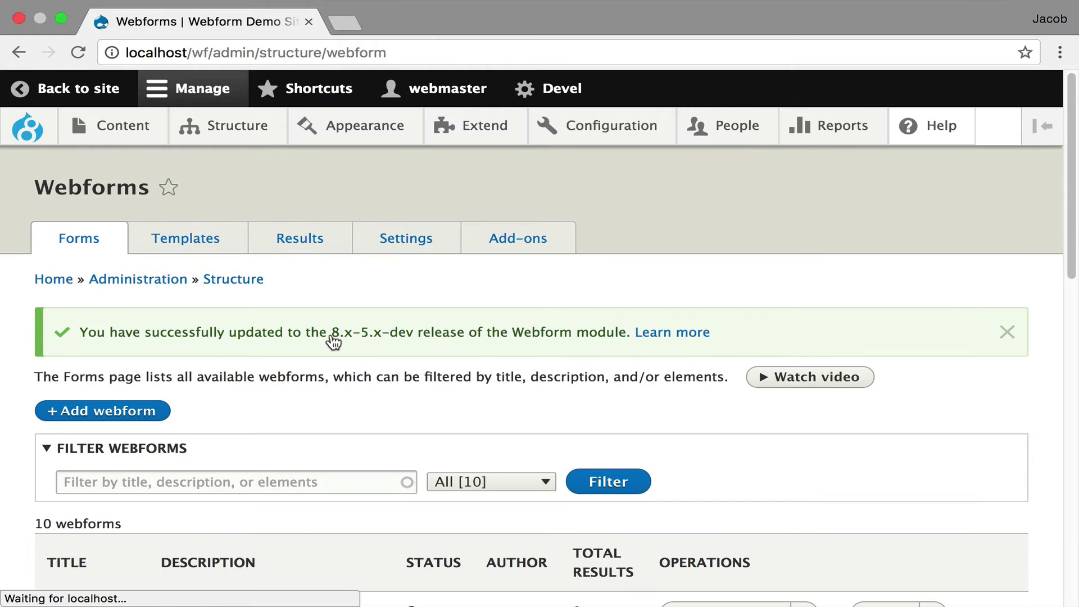
{"action": "scroll", "coordinate": [305, 462], "scroll_direction": "down", "scroll_amount": 3}
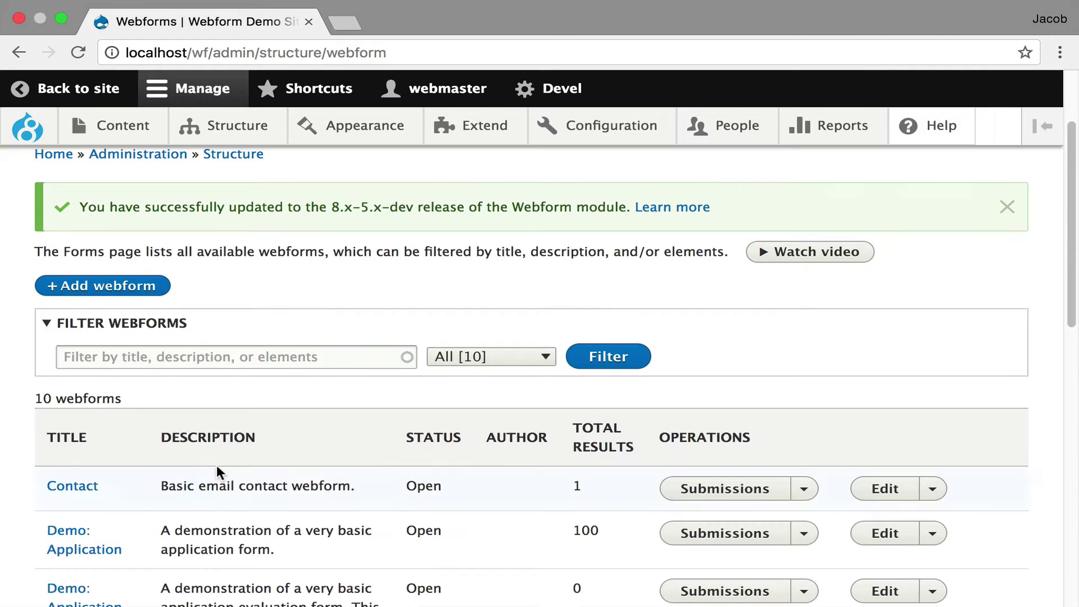
{"action": "left_click", "coordinate": [94, 485]}
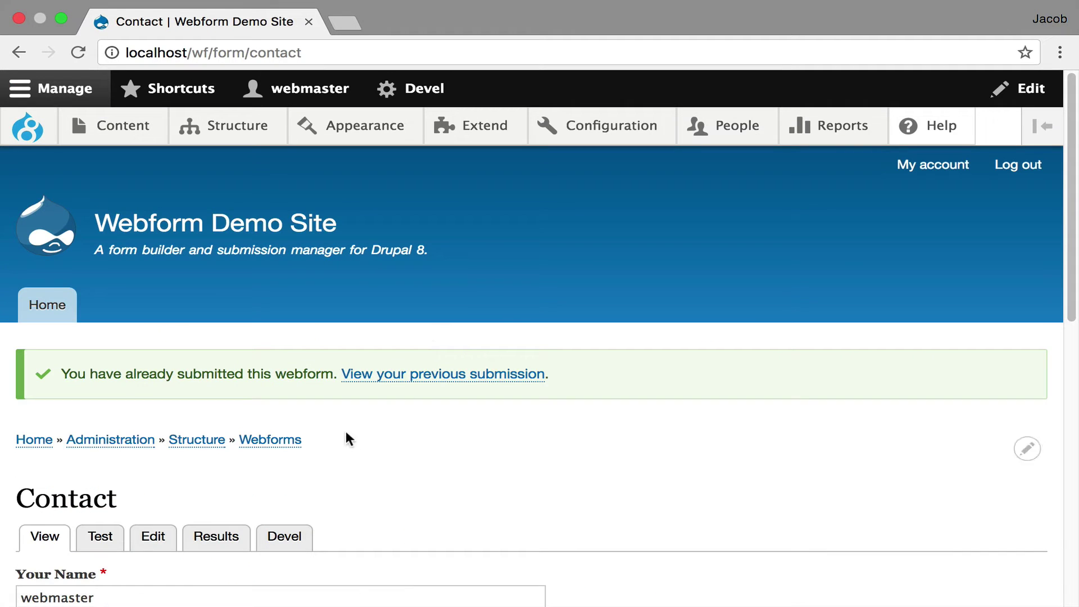
{"action": "left_click", "coordinate": [162, 531]}
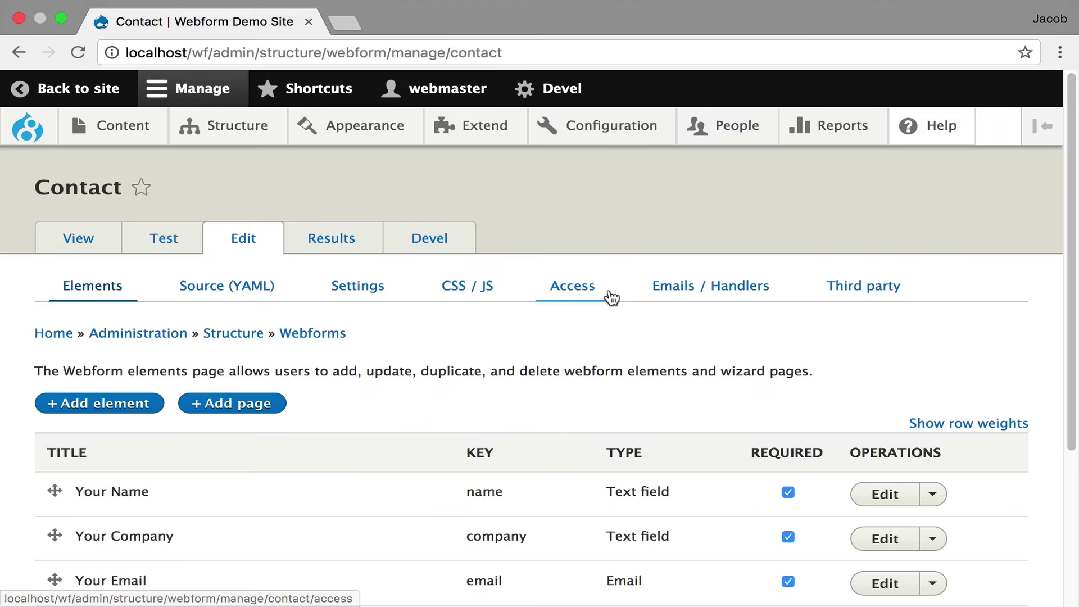
{"action": "left_click", "coordinate": [694, 287]}
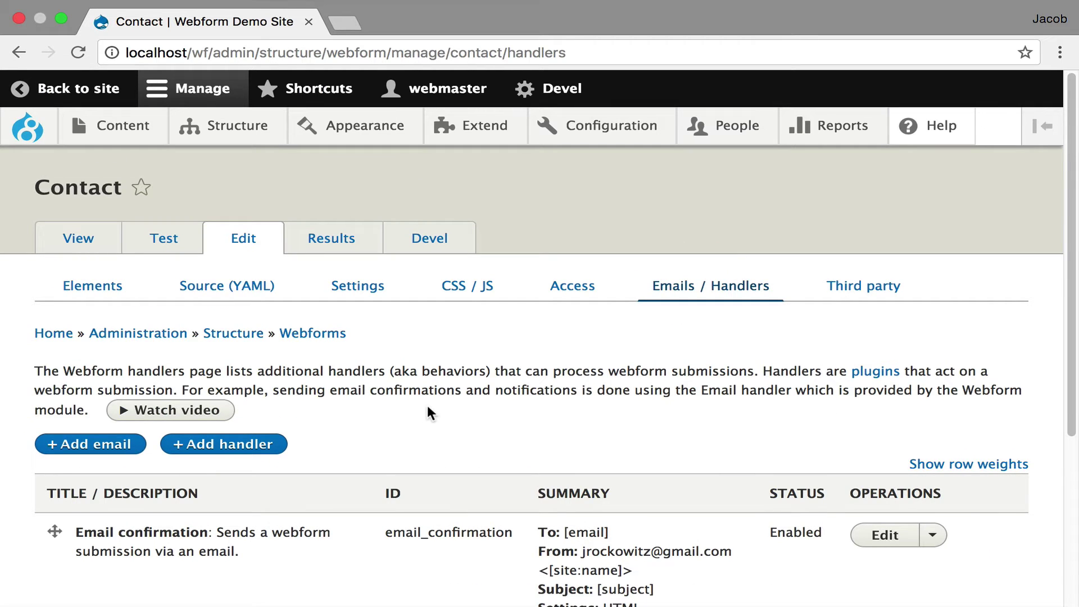
{"action": "scroll", "coordinate": [467, 389], "scroll_direction": "down", "scroll_amount": 3}
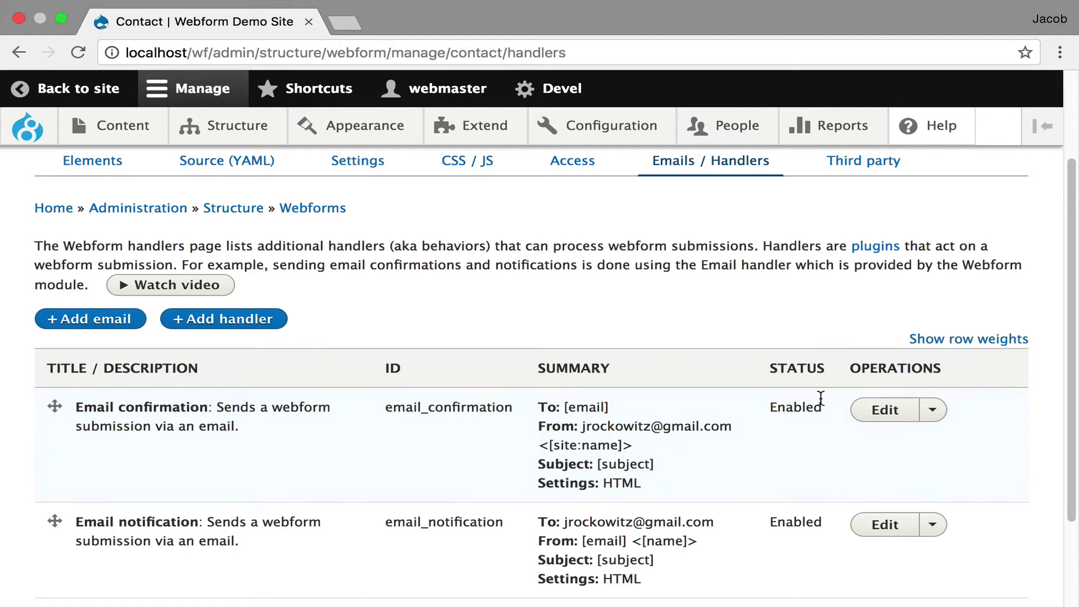
Open the Email confirmation handler editor and review its included values and settings sections
{"action": "left_click", "coordinate": [891, 417]}
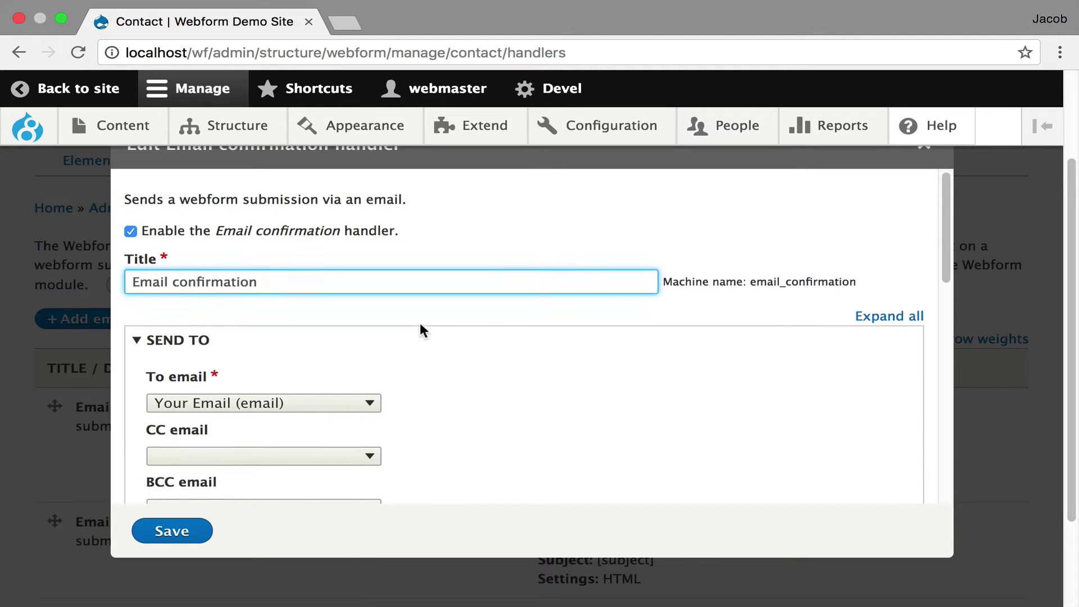
{"action": "scroll", "coordinate": [420, 331], "scroll_direction": "down", "scroll_amount": 2}
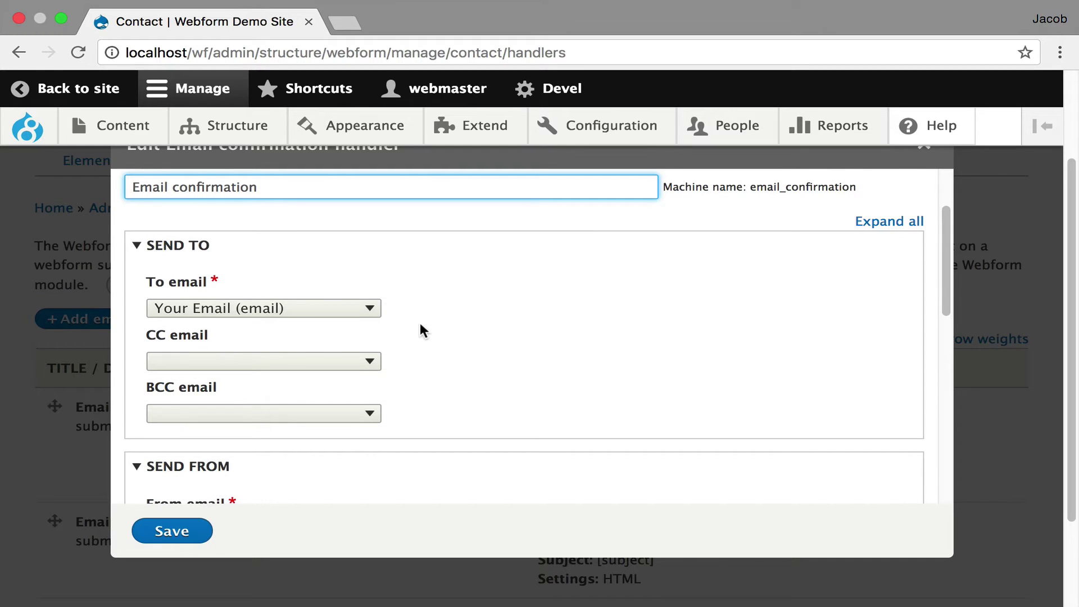
{"action": "scroll", "coordinate": [421, 329], "scroll_direction": "down", "scroll_amount": 2}
{"action": "scroll", "coordinate": [423, 330], "scroll_direction": "down", "scroll_amount": 5}
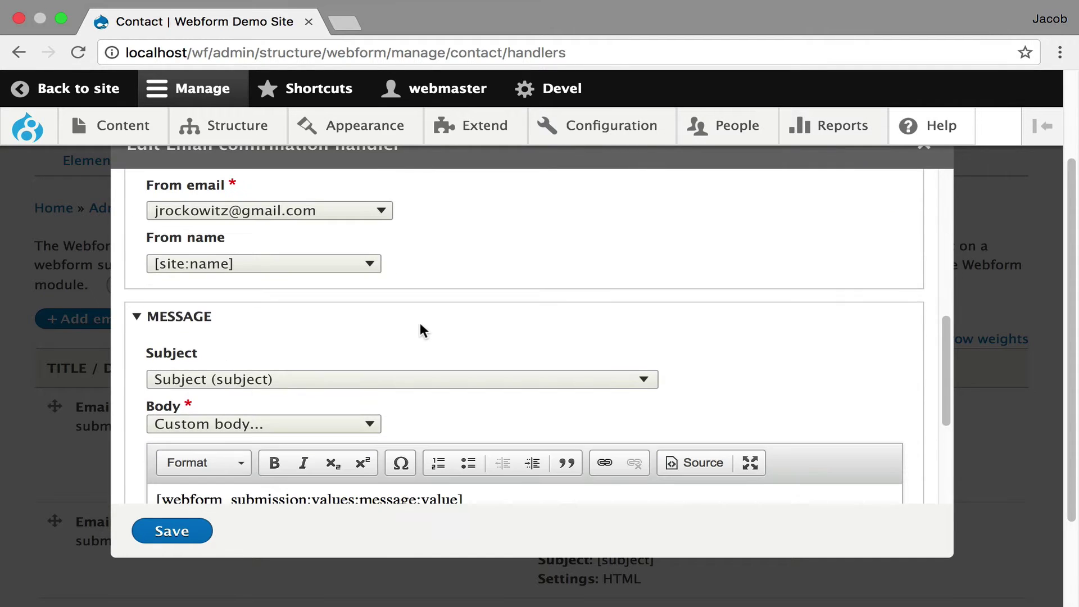
{"action": "scroll", "coordinate": [423, 332], "scroll_direction": "down", "scroll_amount": 1}
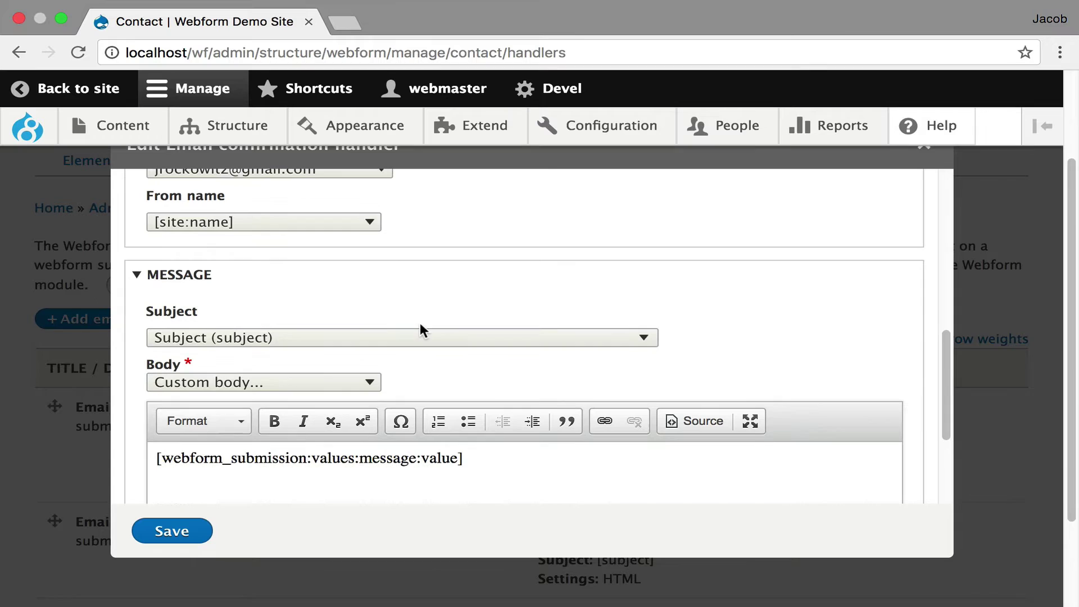
{"action": "scroll", "coordinate": [524, 400], "scroll_direction": "down", "scroll_amount": 4}
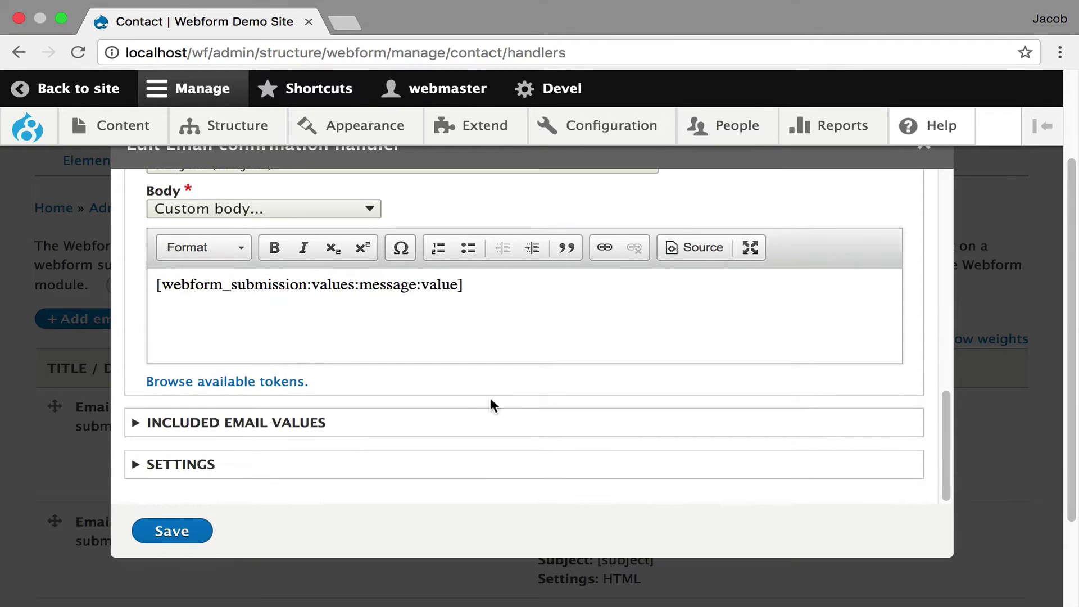
{"action": "left_click", "coordinate": [397, 422]}
{"action": "left_click", "coordinate": [397, 423]}
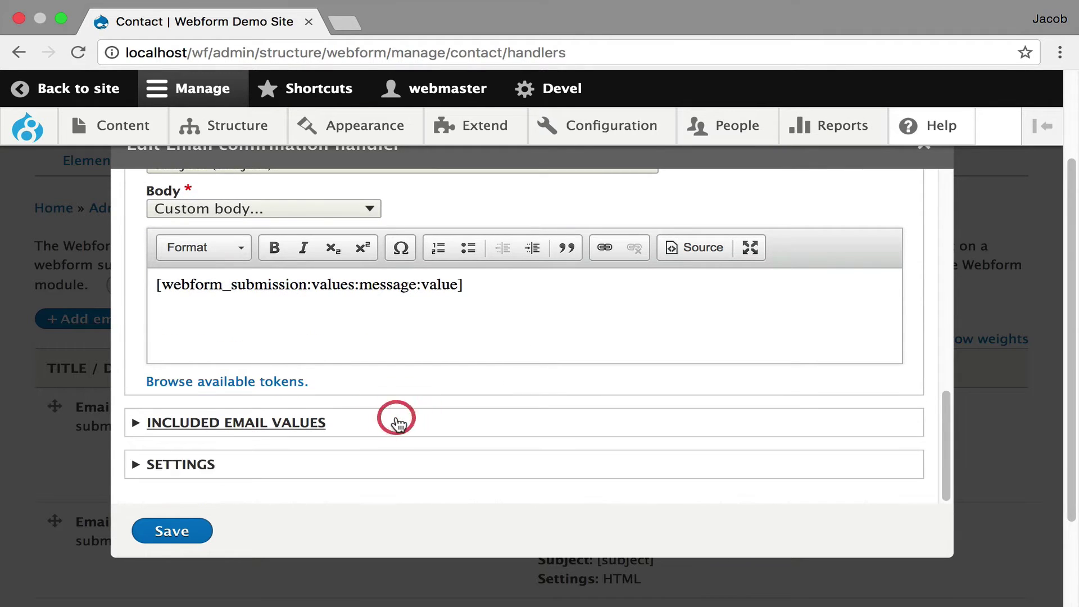
{"action": "left_click", "coordinate": [387, 475]}
{"action": "scroll", "coordinate": [411, 402], "scroll_direction": "down", "scroll_amount": 2}
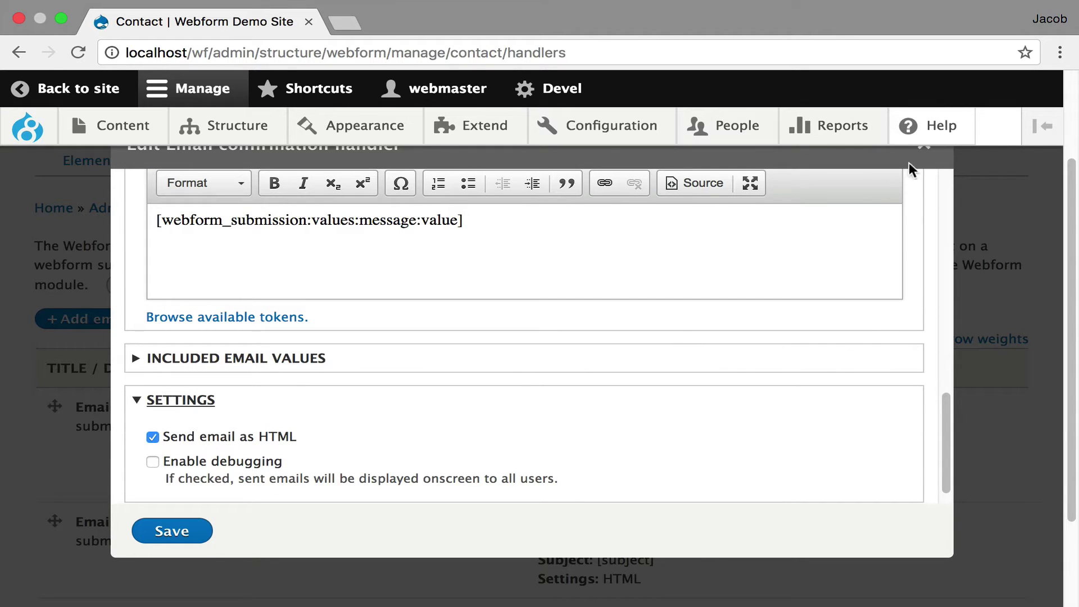
Close the email handler editor unsaved and start adding a Remote post handler
{"action": "left_click", "coordinate": [926, 156]}
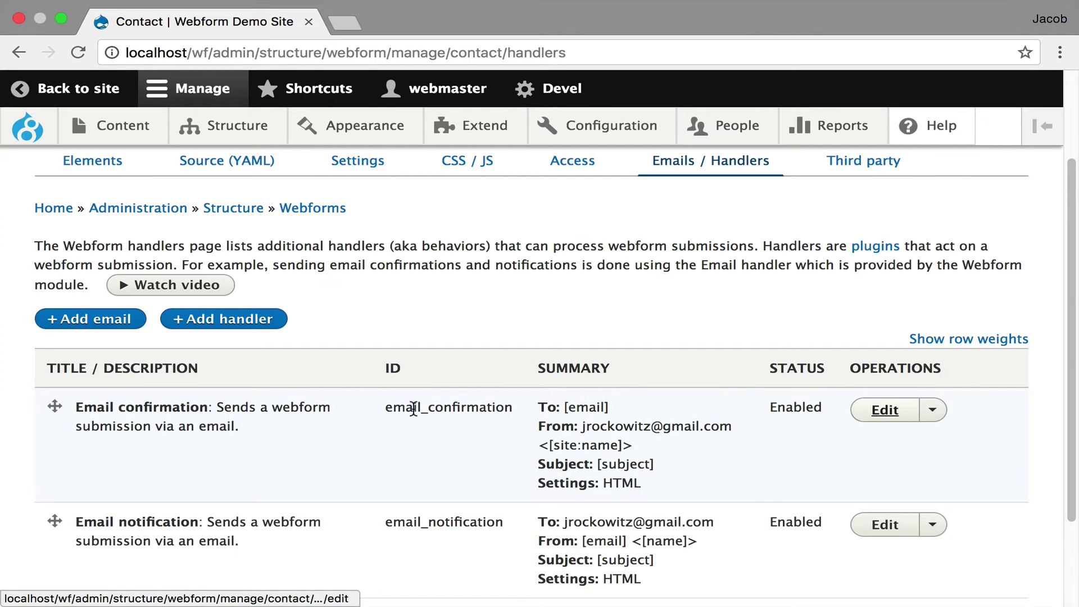
{"action": "left_click", "coordinate": [245, 321]}
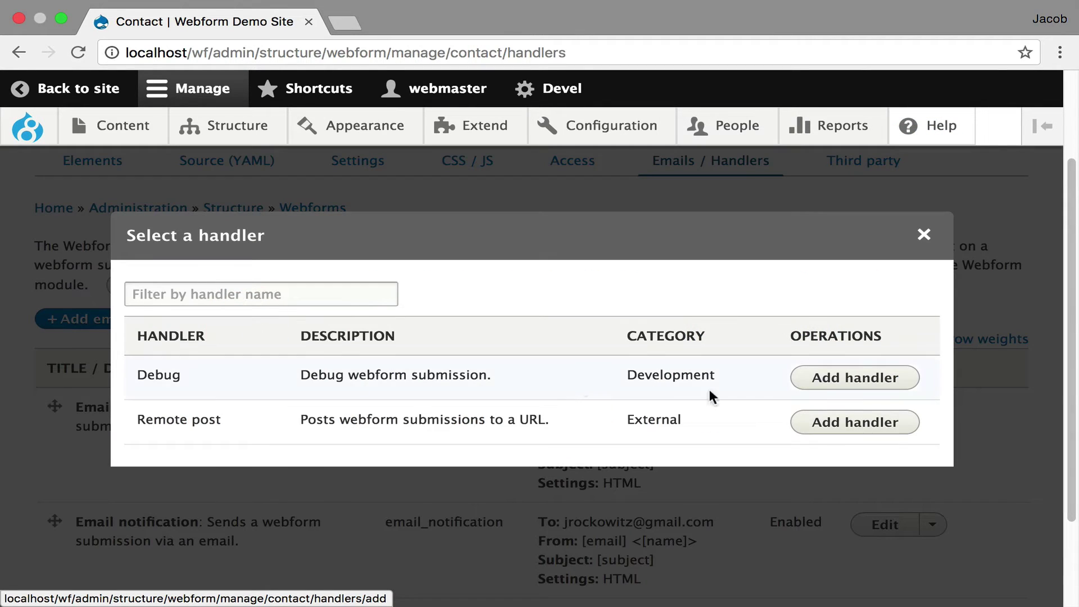
{"action": "left_click", "coordinate": [840, 421]}
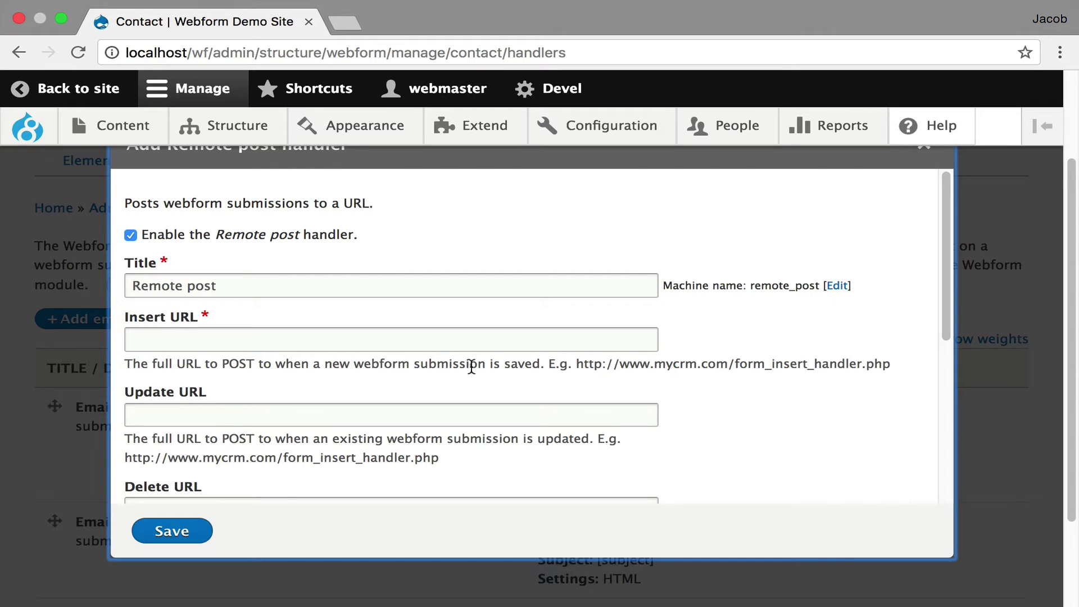
{"action": "left_click_drag", "start_coordinate": [575, 364], "coordinate": [891, 367]}
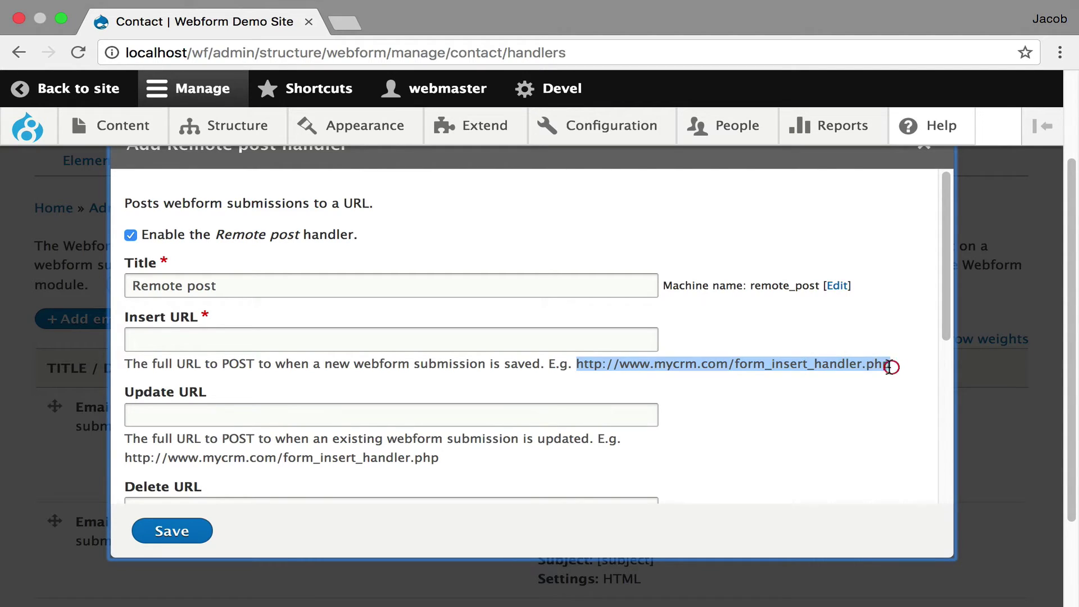
{"action": "scroll", "coordinate": [670, 340], "scroll_direction": "down", "scroll_amount": 2}
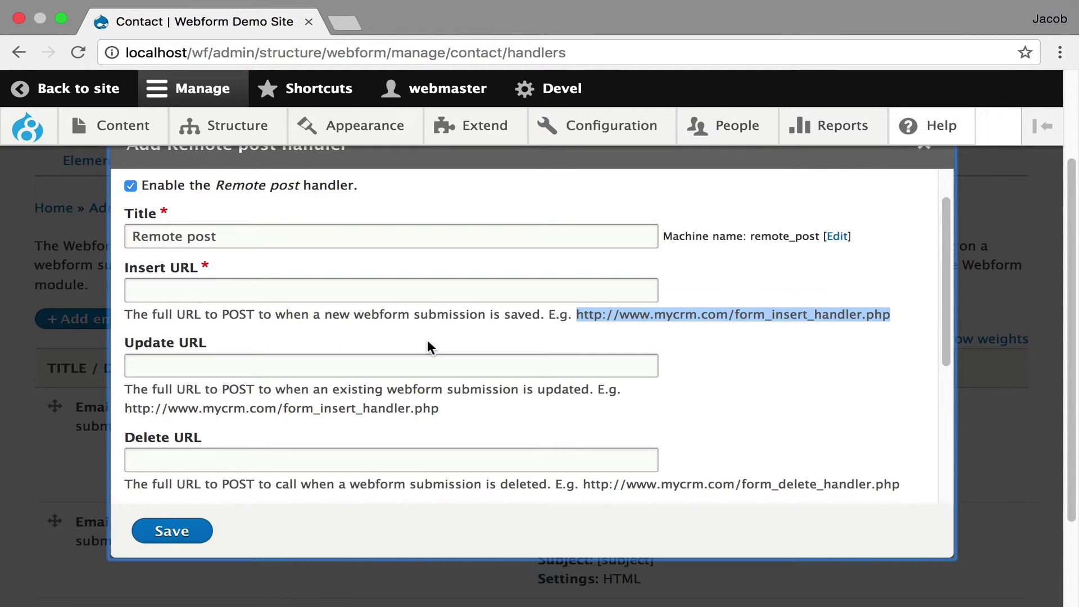
{"action": "scroll", "coordinate": [428, 340], "scroll_direction": "down", "scroll_amount": 1}
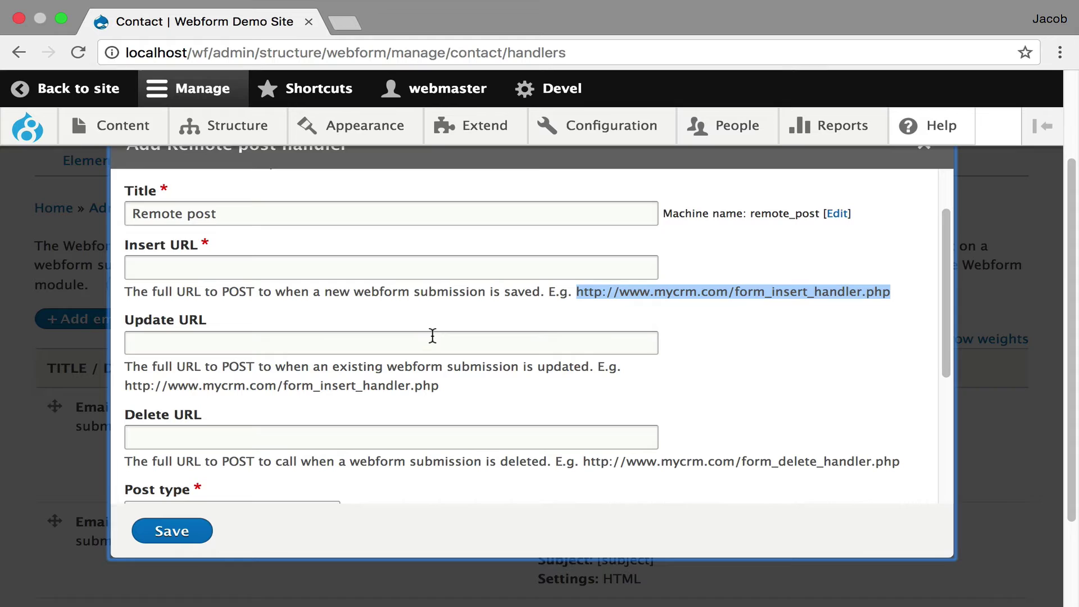
{"action": "scroll", "coordinate": [431, 336], "scroll_direction": "down", "scroll_amount": 6}
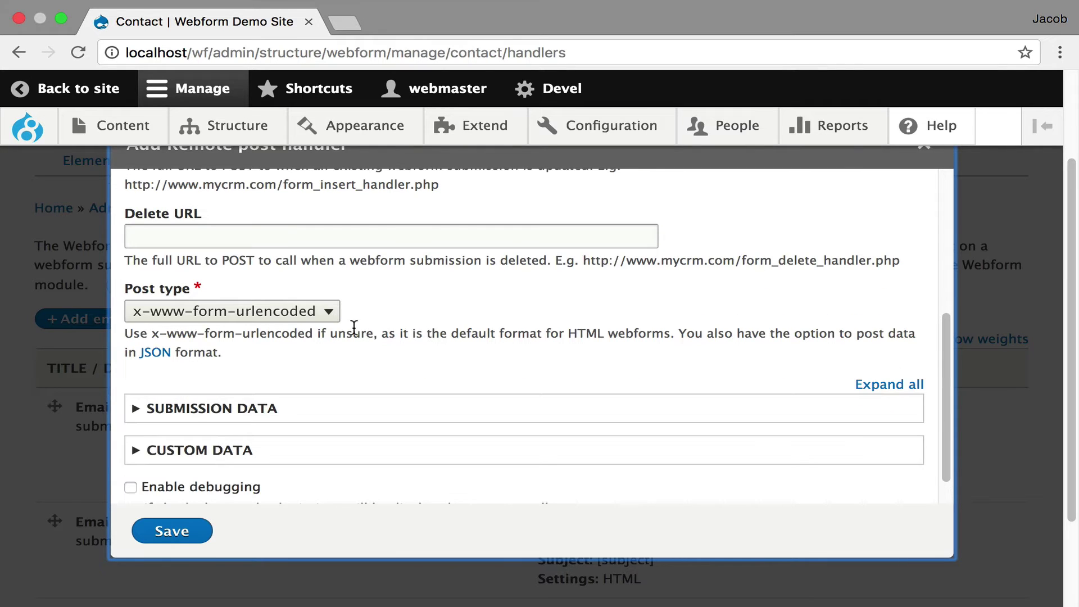
Set Post type to JSON, expand Submission data and Custom data, then discard the handler
{"action": "left_click", "coordinate": [283, 319]}
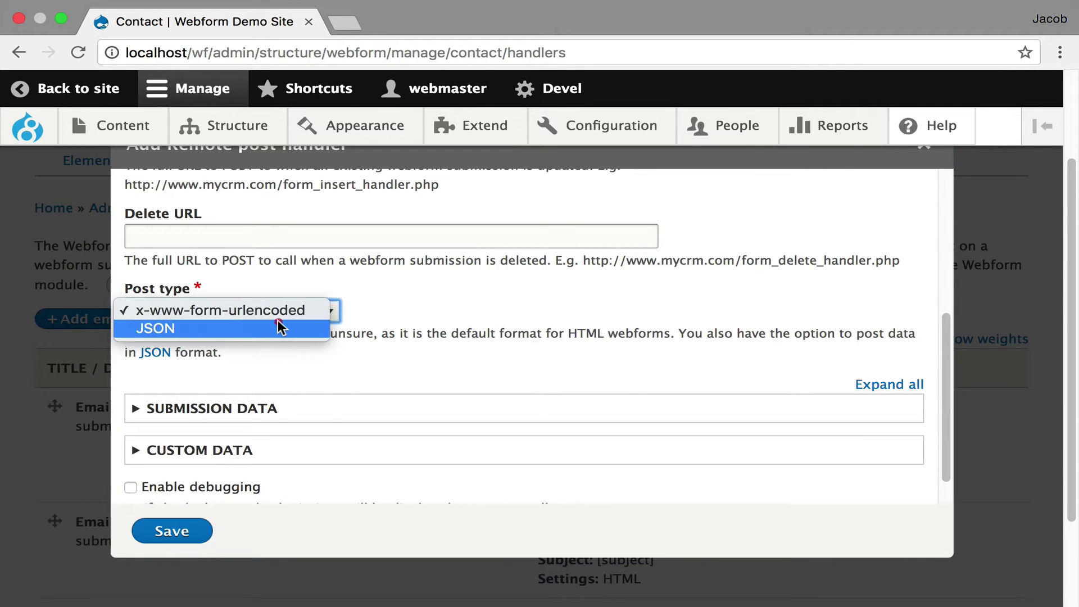
{"action": "left_click", "coordinate": [278, 320]}
{"action": "left_click", "coordinate": [326, 403]}
{"action": "scroll", "coordinate": [537, 375], "scroll_direction": "down", "scroll_amount": 7}
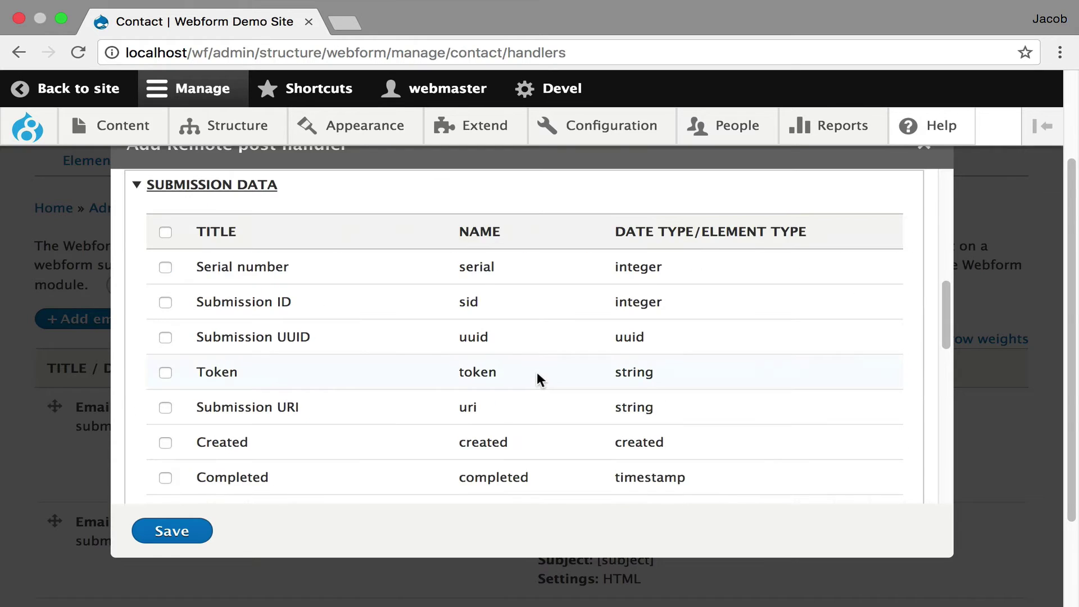
{"action": "scroll", "coordinate": [537, 378], "scroll_direction": "down", "scroll_amount": 2}
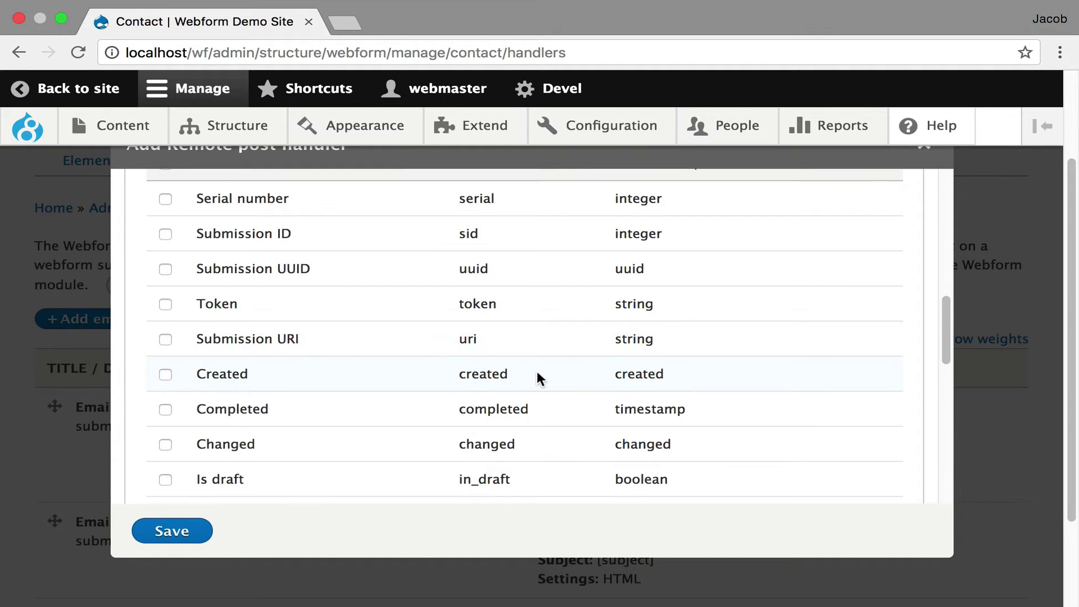
{"action": "scroll", "coordinate": [537, 373], "scroll_direction": "down", "scroll_amount": 10}
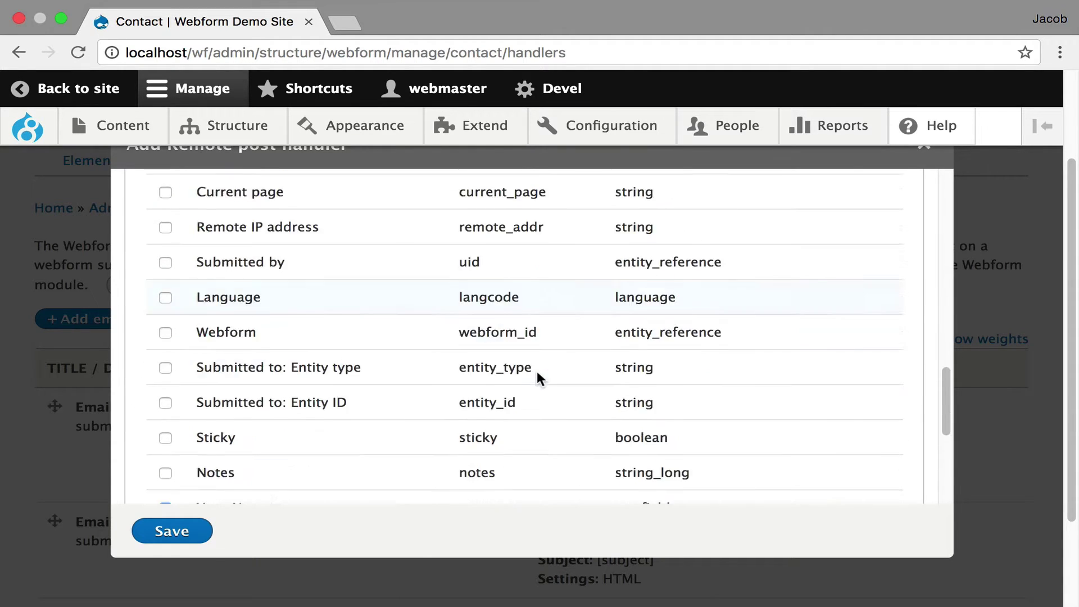
{"action": "scroll", "coordinate": [537, 378], "scroll_direction": "down", "scroll_amount": 8}
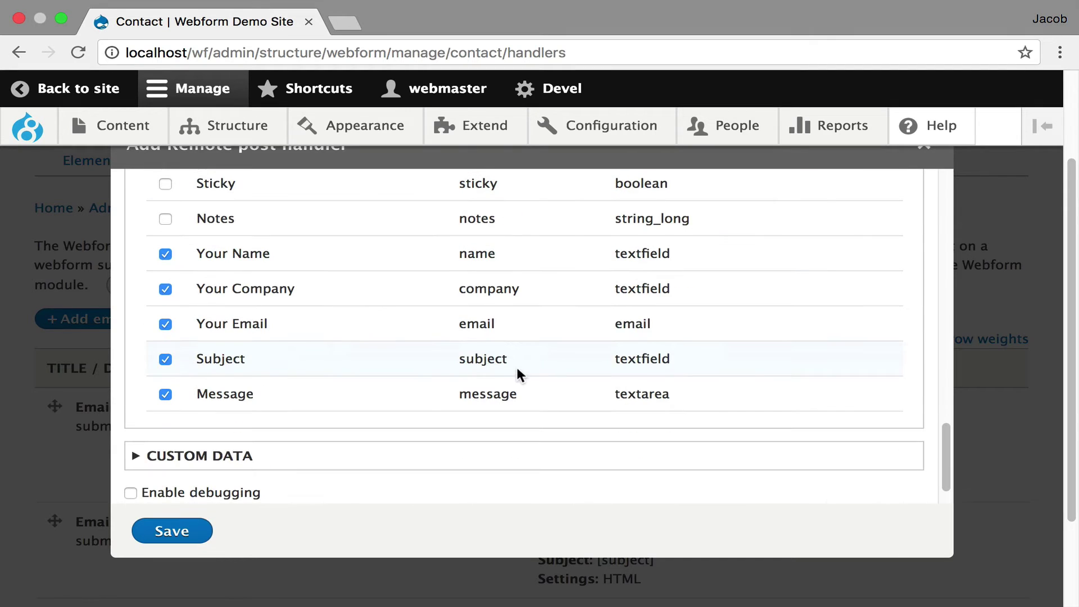
{"action": "left_click", "coordinate": [413, 457]}
{"action": "scroll", "coordinate": [434, 354], "scroll_direction": "down", "scroll_amount": 5}
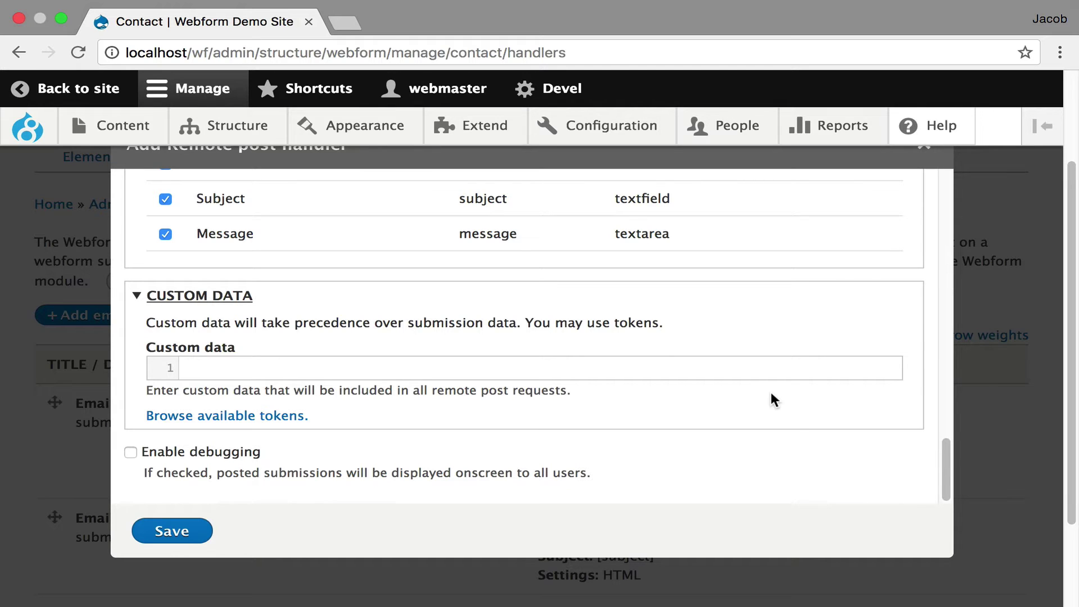
{"action": "left_click", "coordinate": [925, 156]}
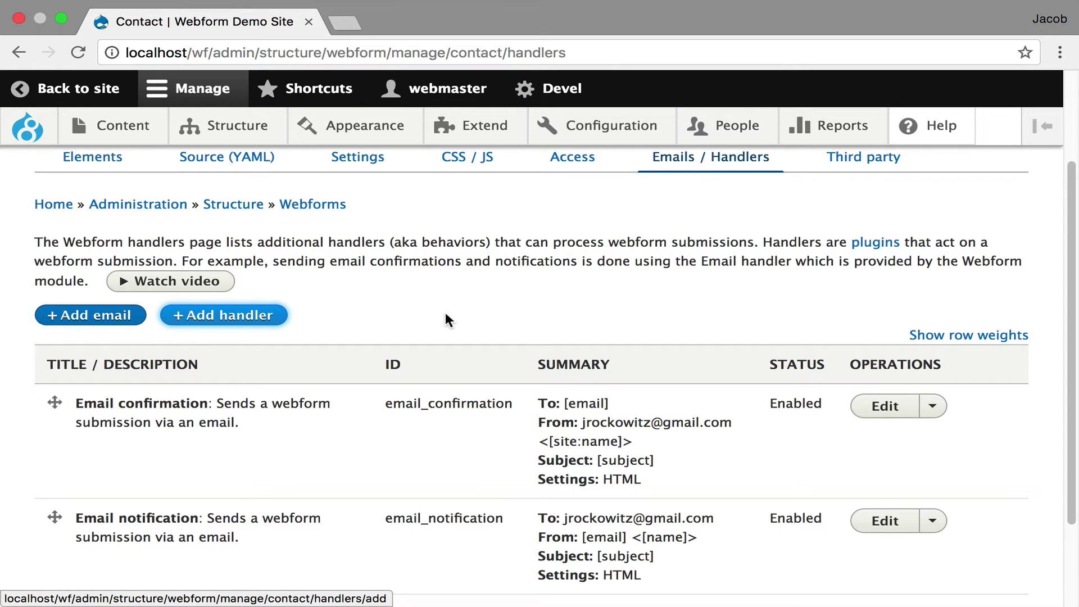
Open the Contact webform's Settings page and expand all sections
{"action": "left_click", "coordinate": [364, 165]}
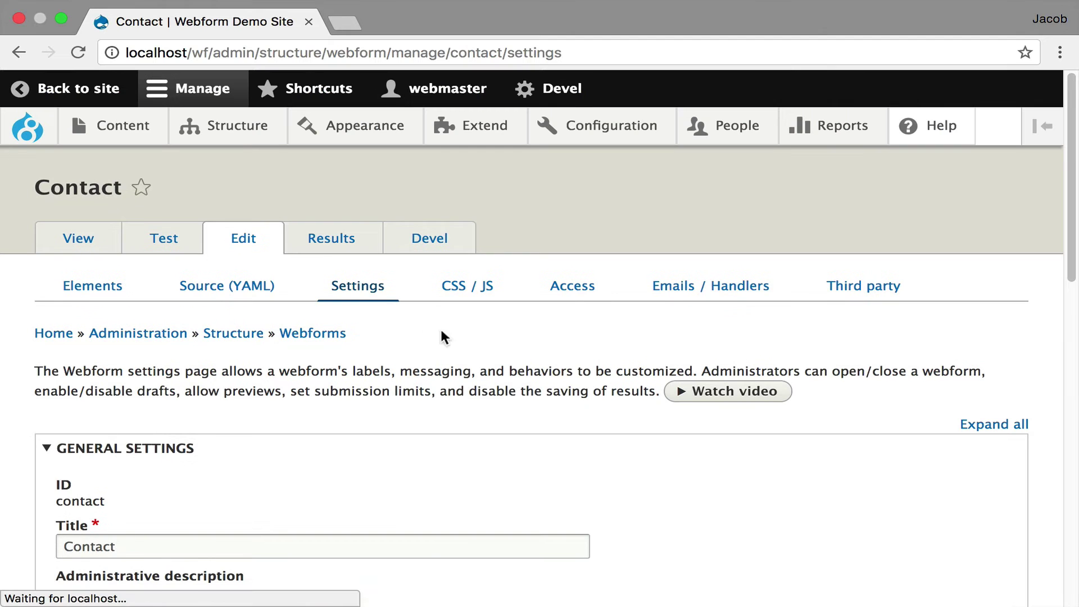
{"action": "scroll", "coordinate": [534, 342], "scroll_direction": "down", "scroll_amount": 1}
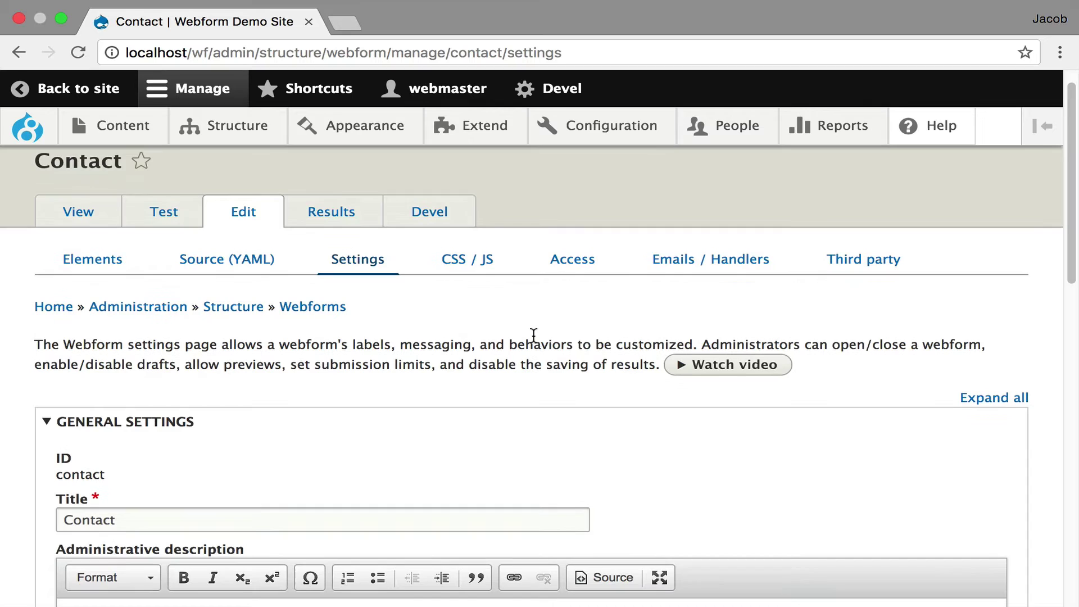
{"action": "scroll", "coordinate": [533, 334], "scroll_direction": "down", "scroll_amount": 5}
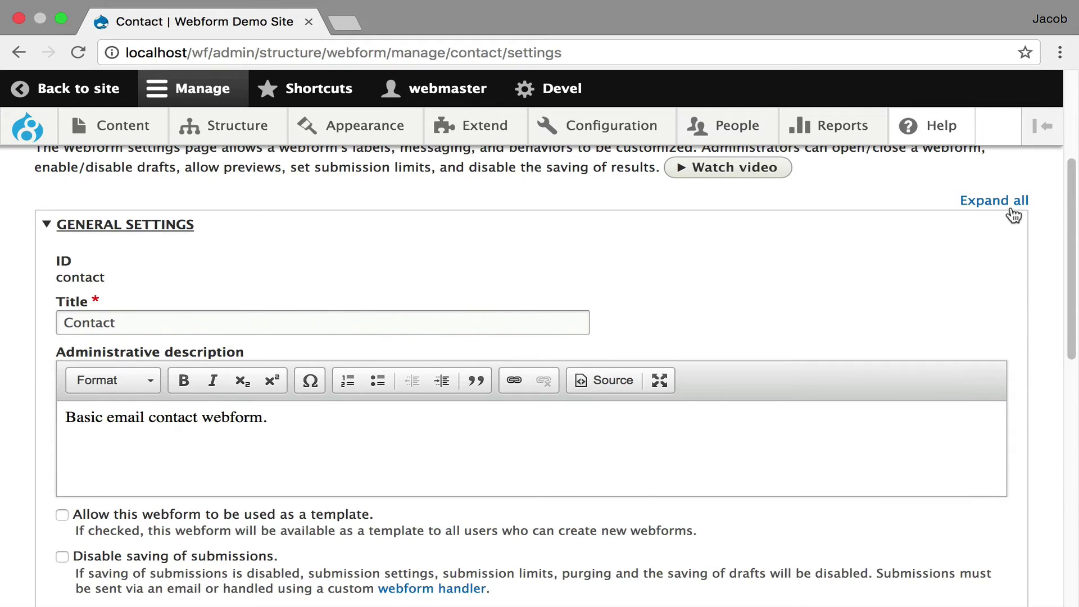
{"action": "left_click", "coordinate": [997, 203]}
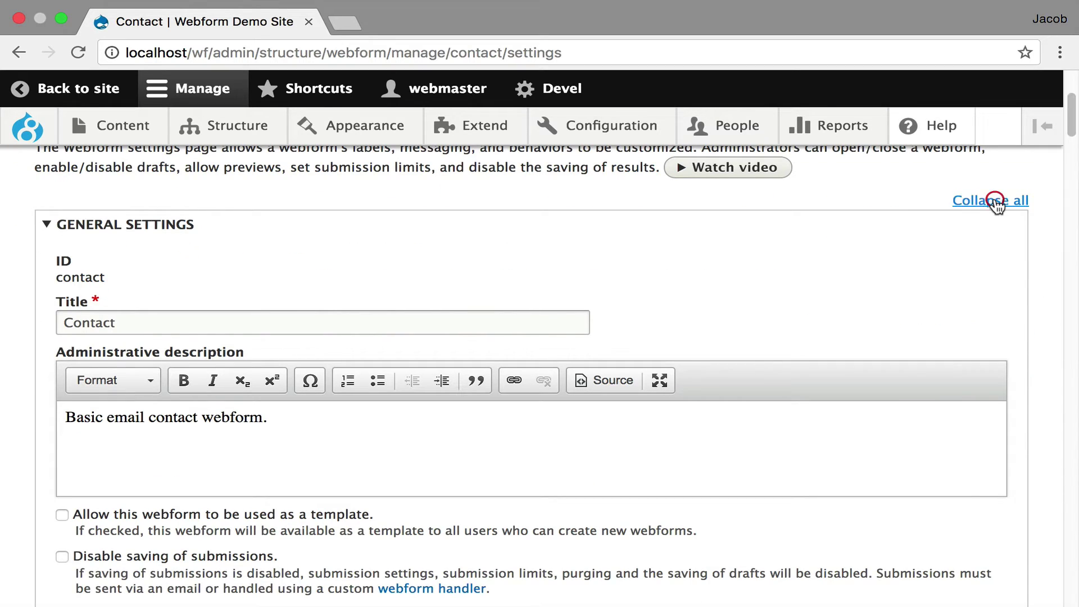
{"action": "scroll", "coordinate": [730, 256], "scroll_direction": "down", "scroll_amount": 5}
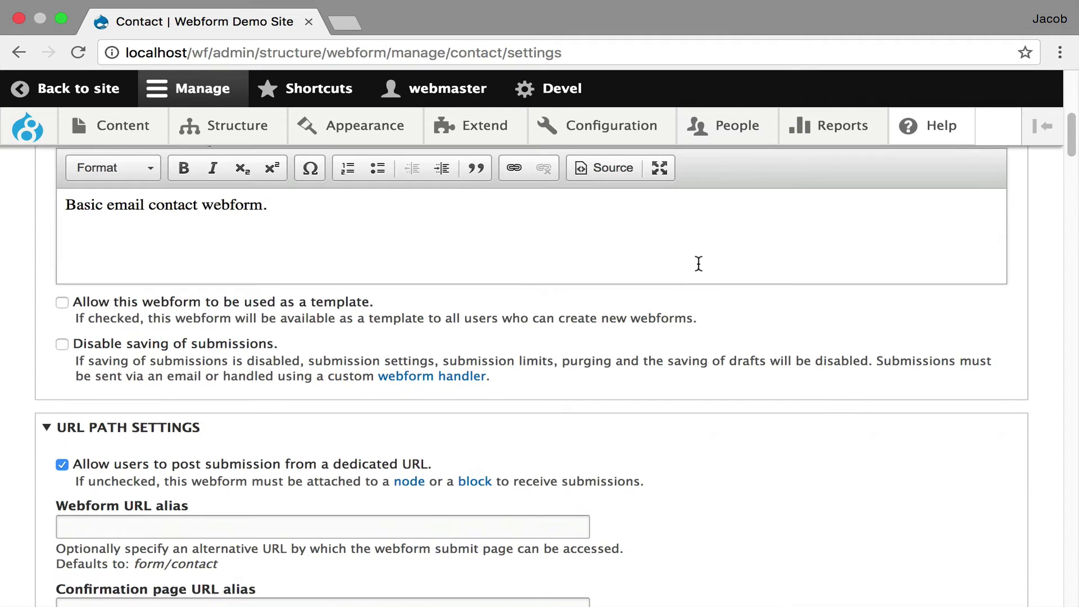
{"action": "scroll", "coordinate": [695, 261], "scroll_direction": "down", "scroll_amount": 4}
{"action": "scroll", "coordinate": [692, 262], "scroll_direction": "down", "scroll_amount": 5}
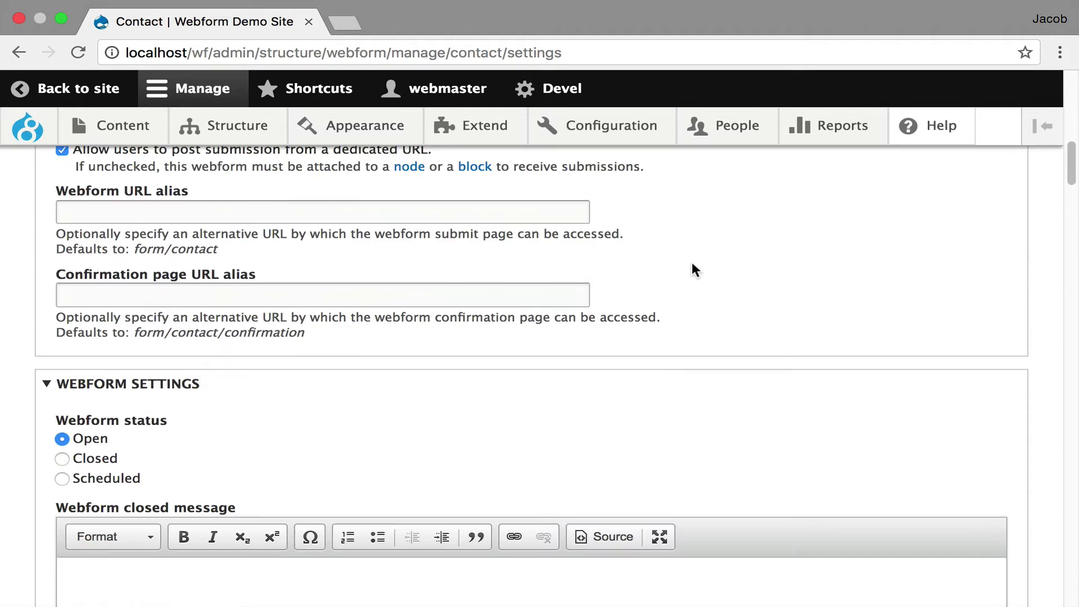
{"action": "scroll", "coordinate": [692, 262], "scroll_direction": "down", "scroll_amount": 2}
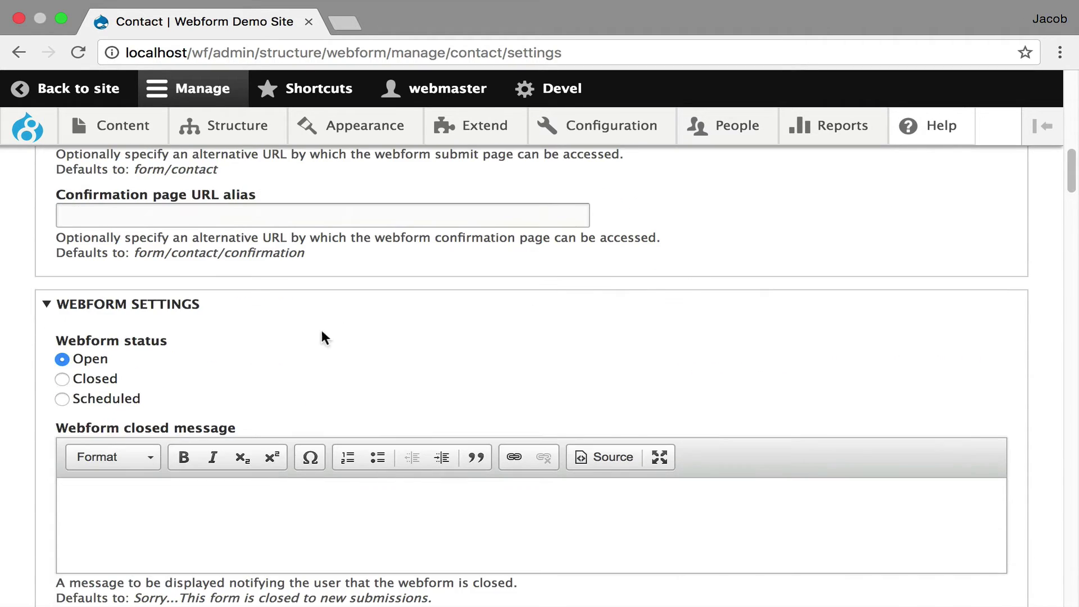
Switch Webform status to Scheduled and back to Open, then review the remaining settings
{"action": "left_click", "coordinate": [130, 400]}
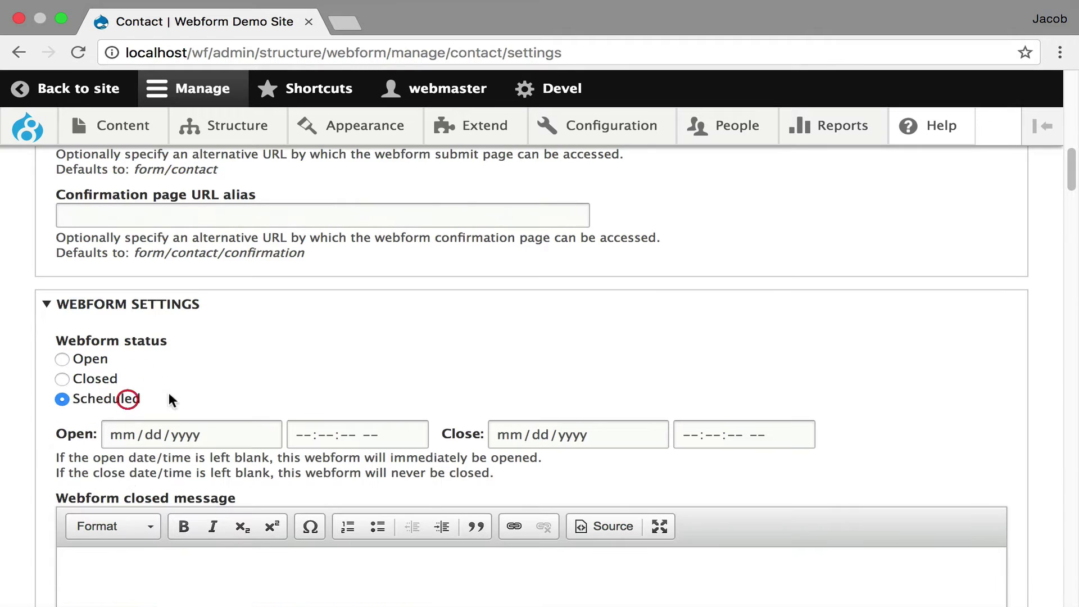
{"action": "left_click", "coordinate": [81, 360]}
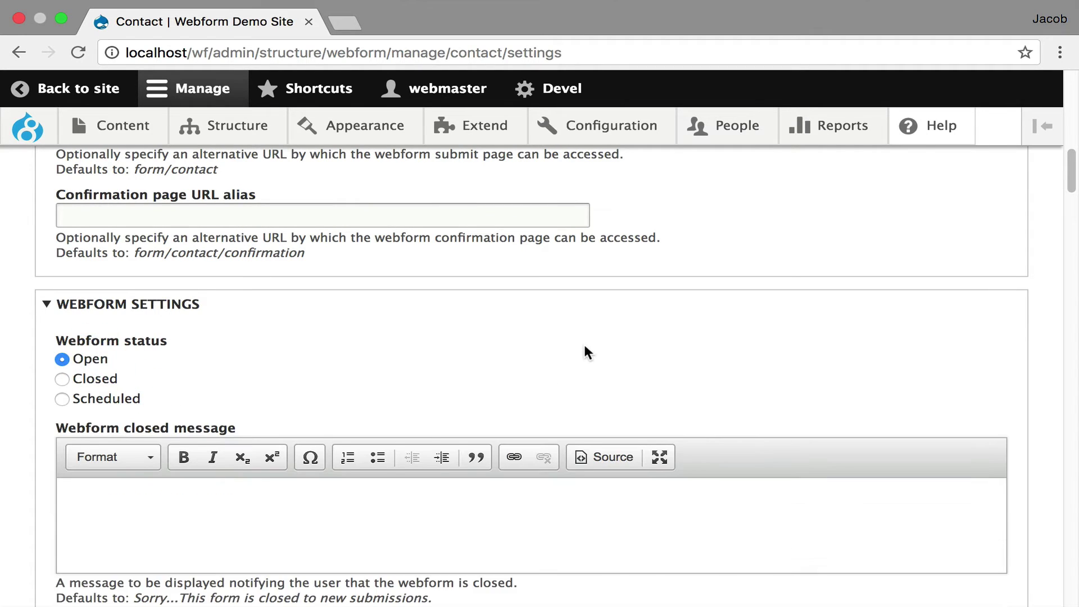
{"action": "scroll", "coordinate": [584, 343], "scroll_direction": "down", "scroll_amount": 5}
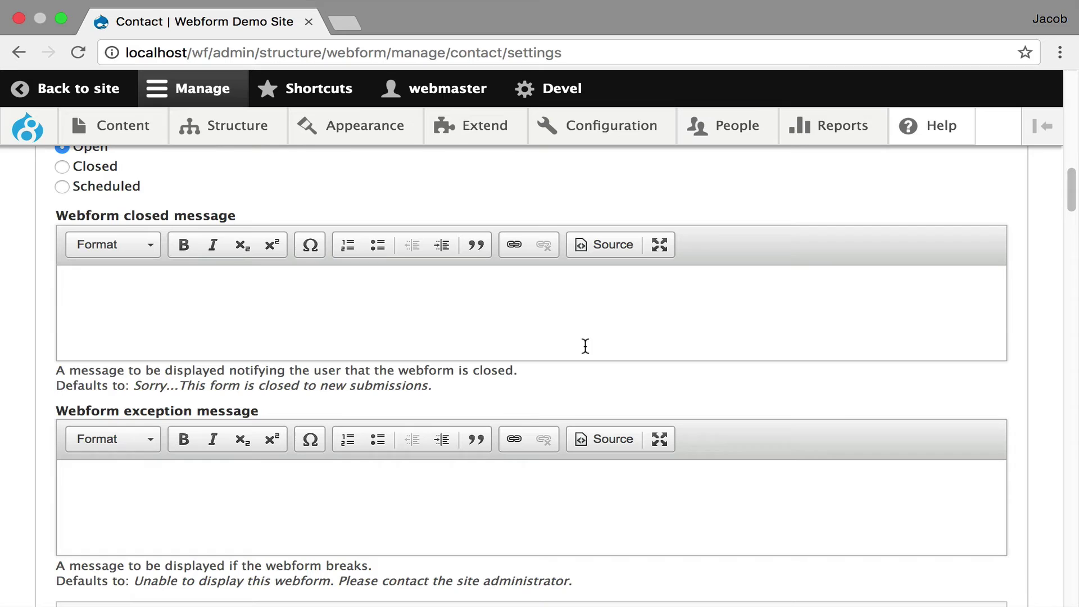
{"action": "scroll", "coordinate": [585, 346], "scroll_direction": "down", "scroll_amount": 3}
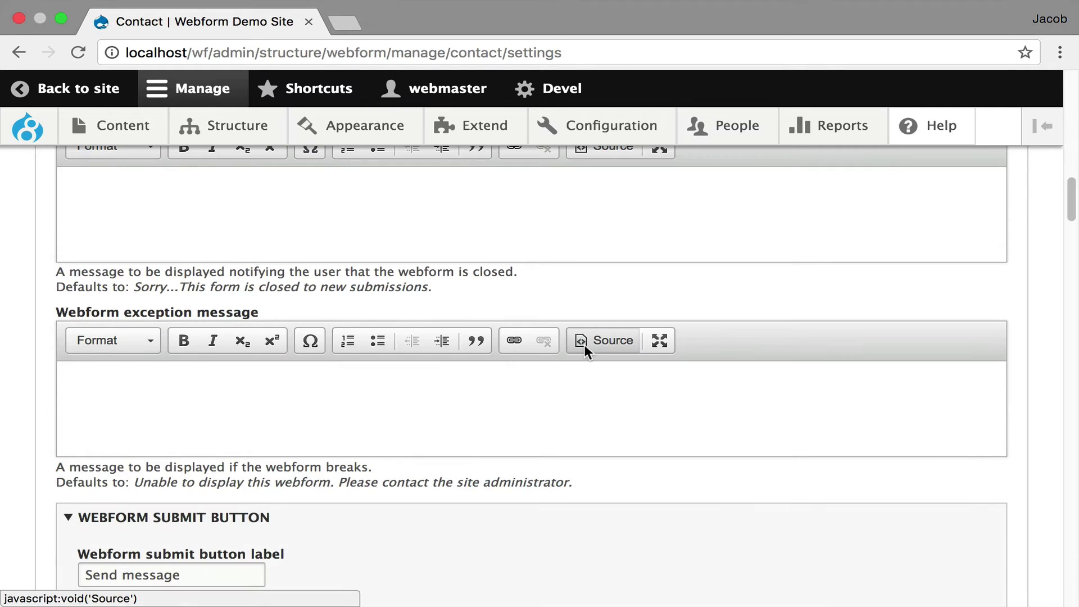
{"action": "scroll", "coordinate": [494, 402], "scroll_direction": "down", "scroll_amount": 6}
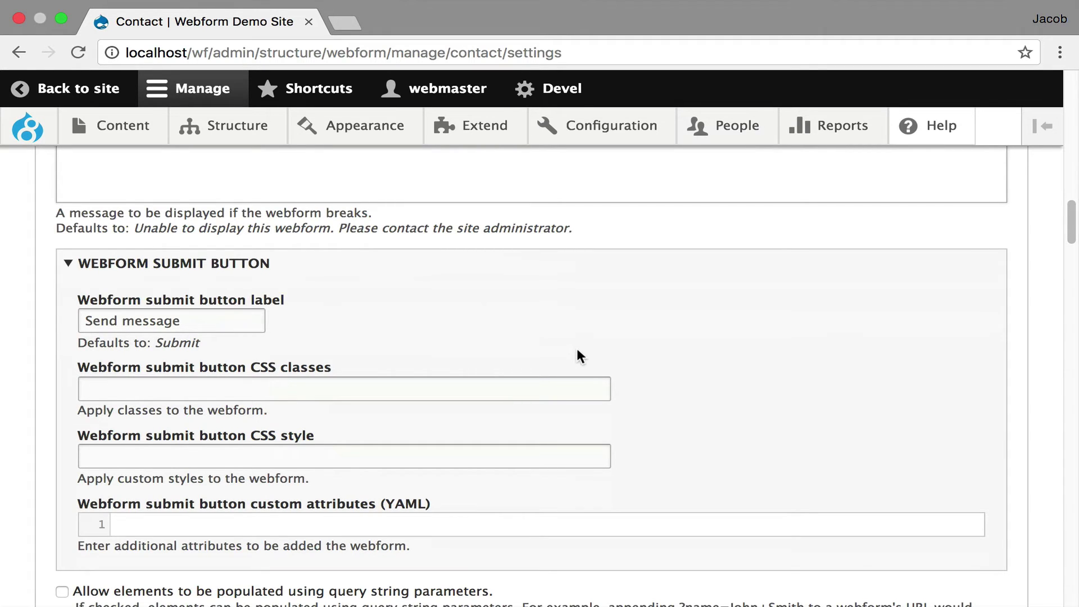
{"action": "scroll", "coordinate": [577, 349], "scroll_direction": "down", "scroll_amount": 6}
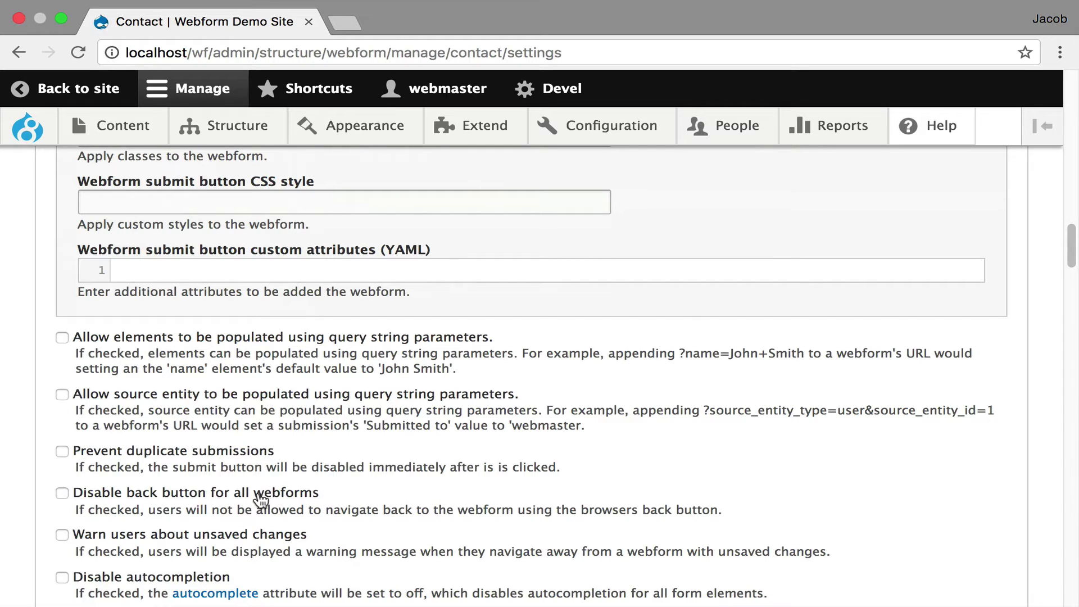
{"action": "scroll", "coordinate": [441, 464], "scroll_direction": "down", "scroll_amount": 2}
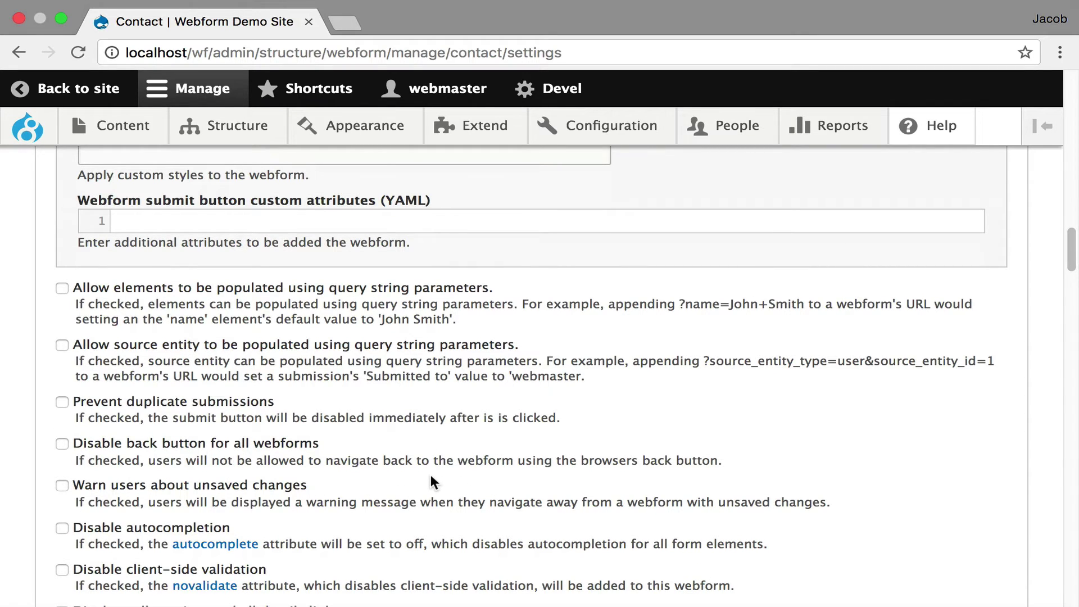
{"action": "scroll", "coordinate": [390, 440], "scroll_direction": "down", "scroll_amount": 5}
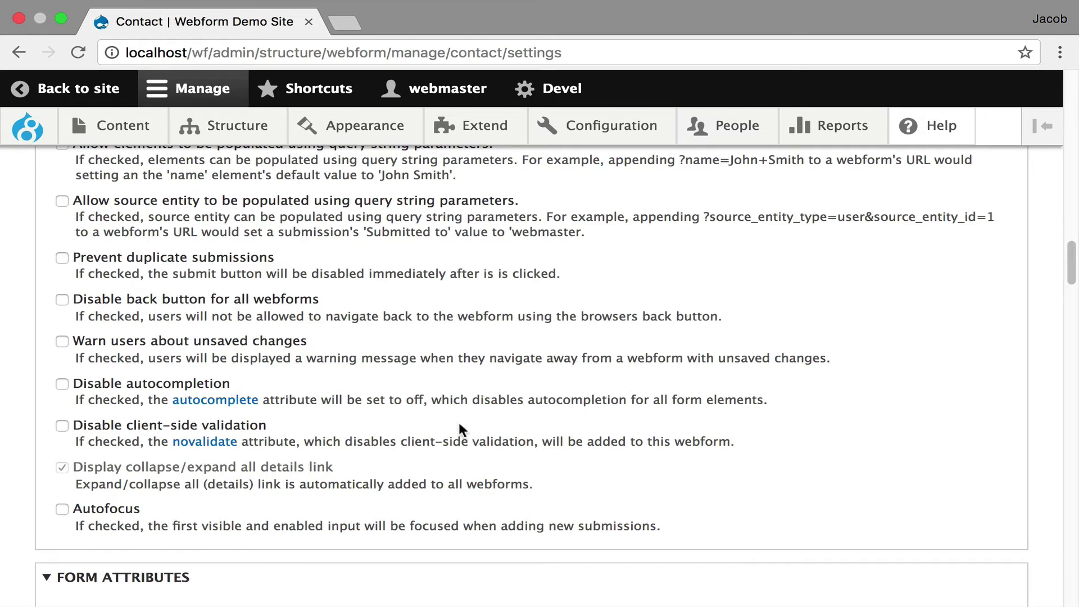
{"action": "scroll", "coordinate": [459, 422], "scroll_direction": "down", "scroll_amount": 3}
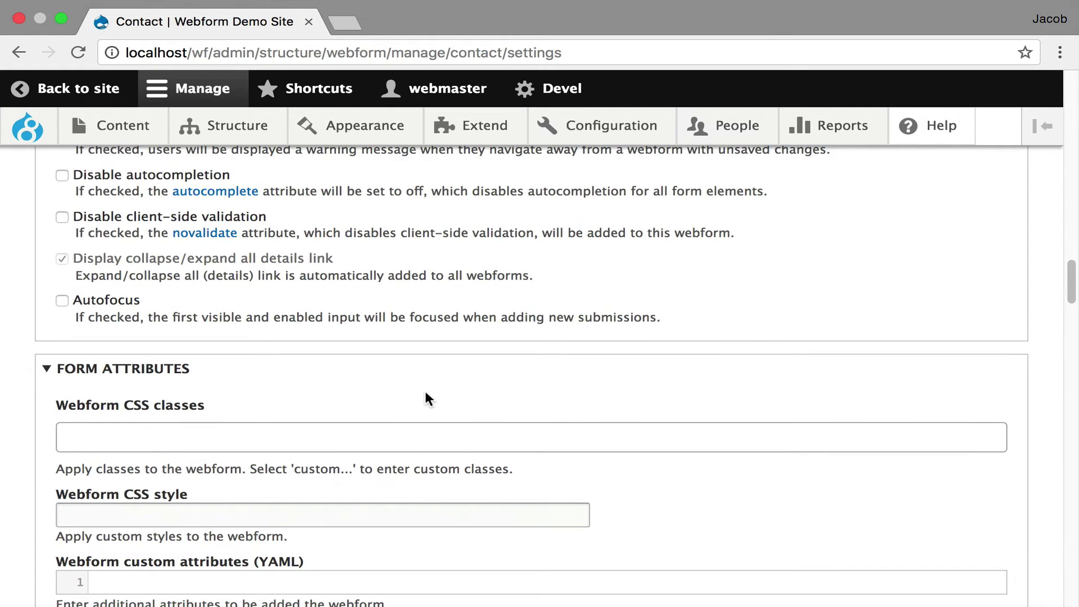
{"action": "scroll", "coordinate": [425, 390], "scroll_direction": "down", "scroll_amount": 6}
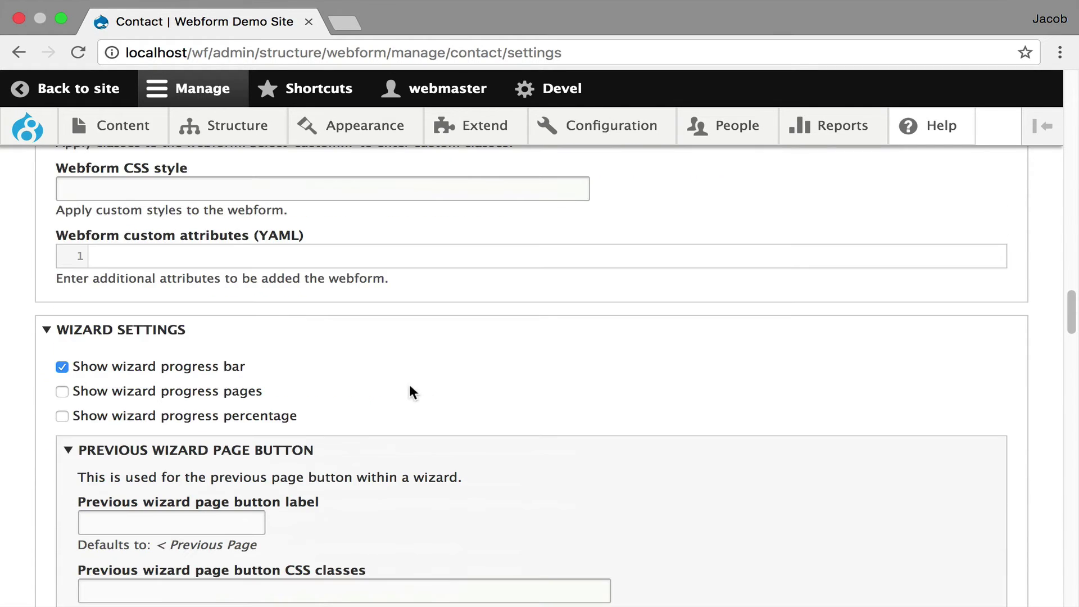
Collapse the Wizard, Preview, Draft, Submission, Submission Limits and Purging settings sections
{"action": "left_click", "coordinate": [417, 333]}
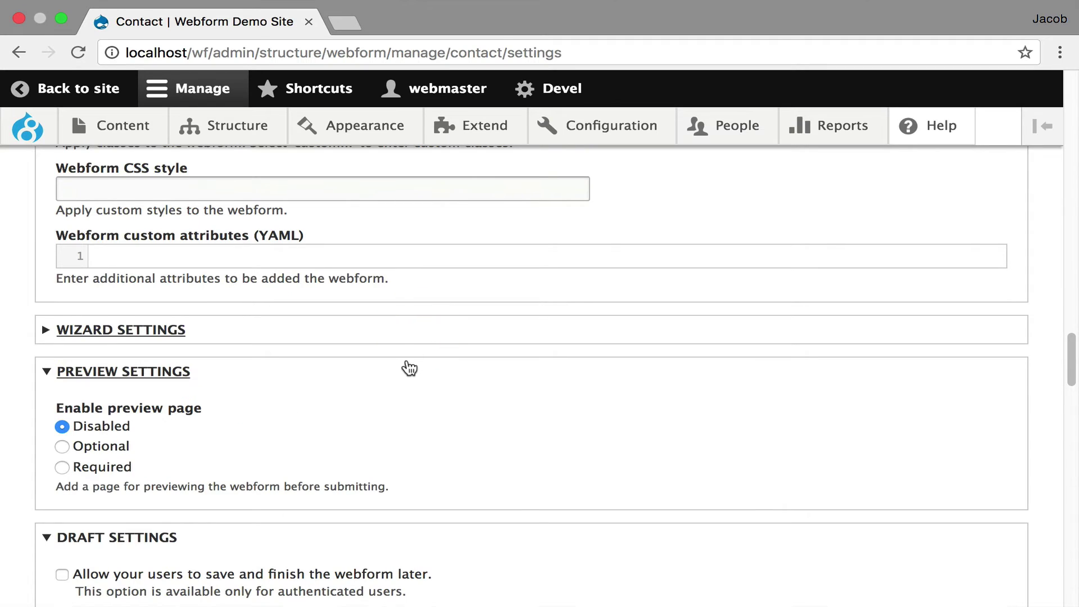
{"action": "left_click", "coordinate": [408, 372]}
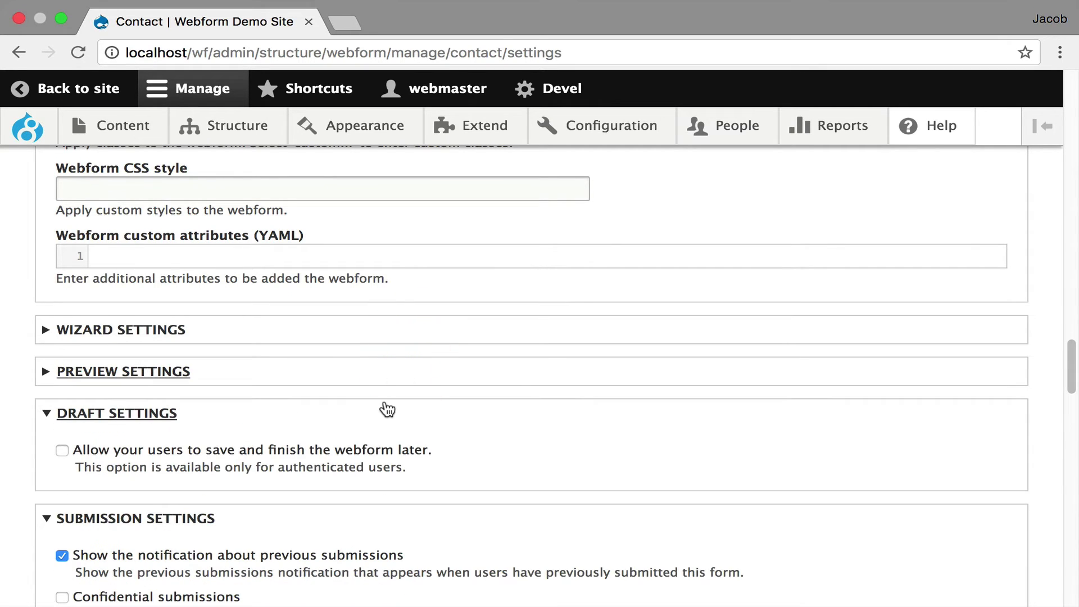
{"action": "left_click", "coordinate": [386, 409]}
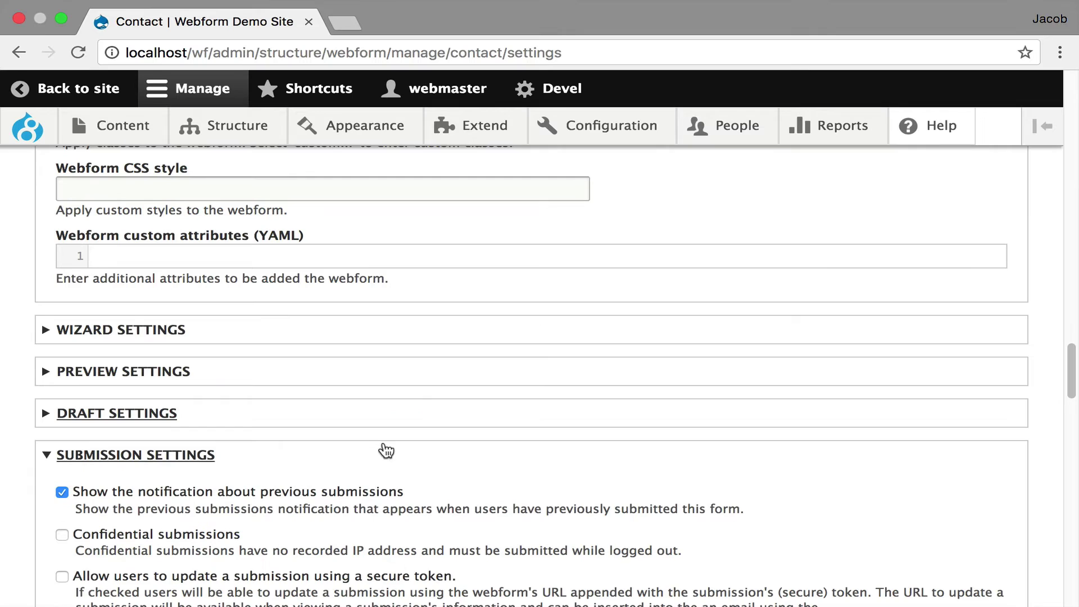
{"action": "scroll", "coordinate": [373, 450], "scroll_direction": "down", "scroll_amount": 2}
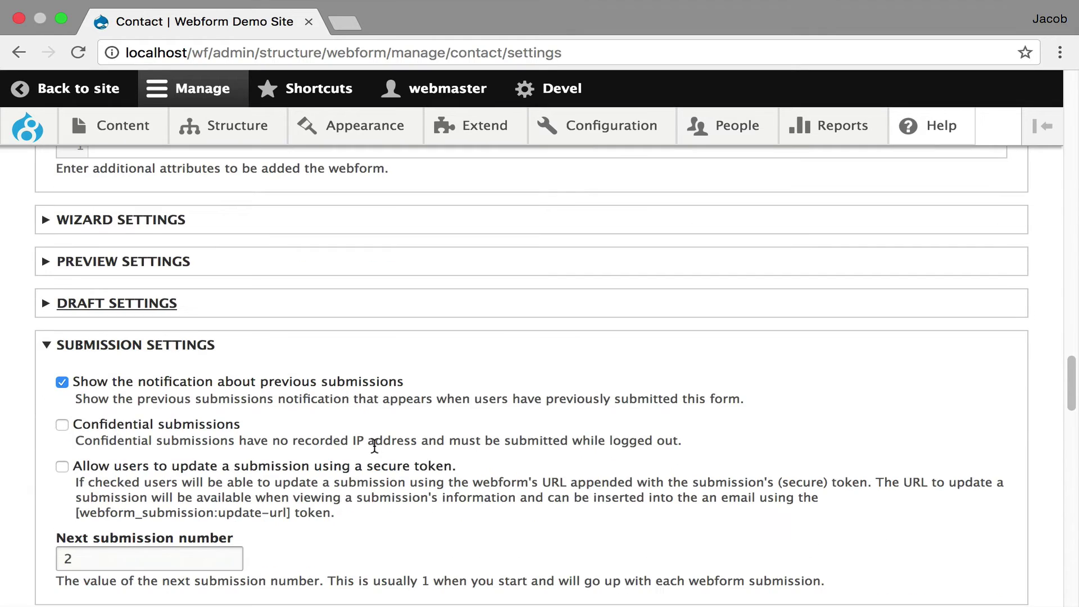
{"action": "left_click", "coordinate": [379, 352]}
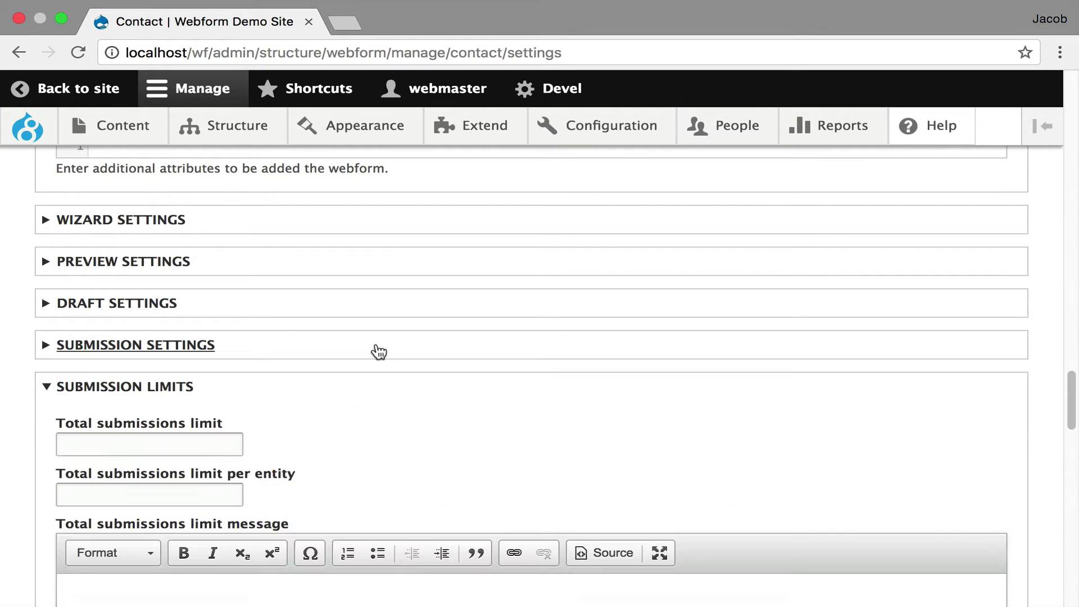
{"action": "left_click", "coordinate": [364, 392]}
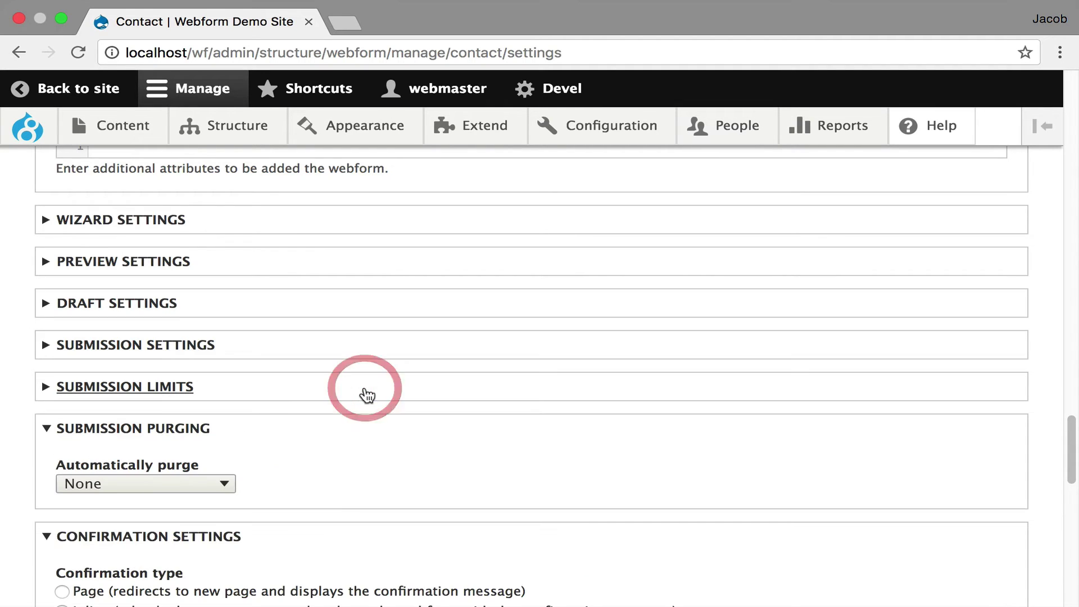
{"action": "left_click", "coordinate": [341, 428]}
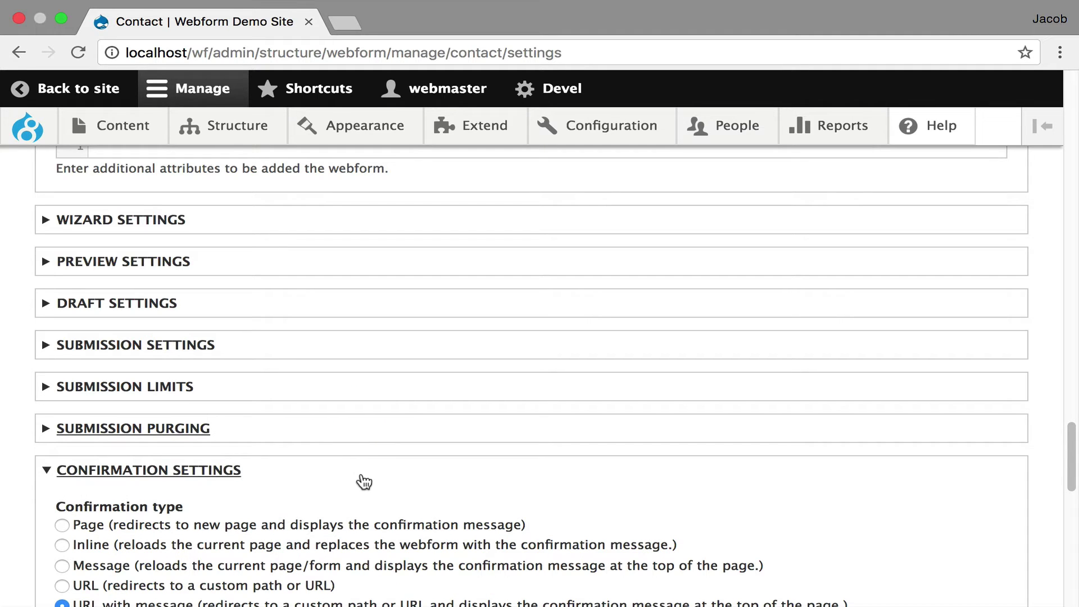
{"action": "scroll", "coordinate": [362, 481], "scroll_direction": "down", "scroll_amount": 2}
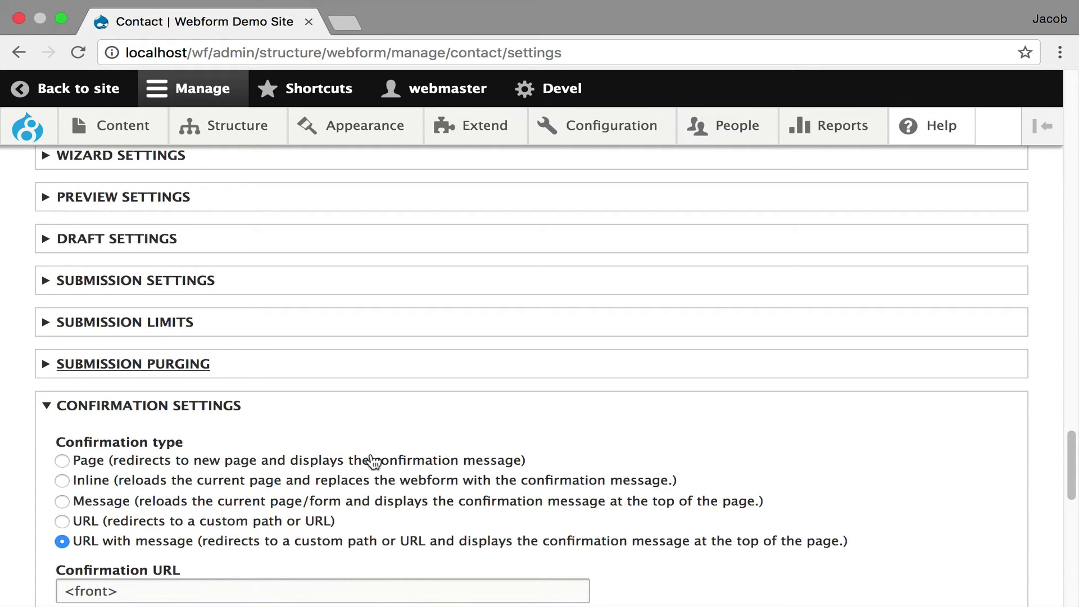
{"action": "scroll", "coordinate": [392, 415], "scroll_direction": "down", "scroll_amount": 3}
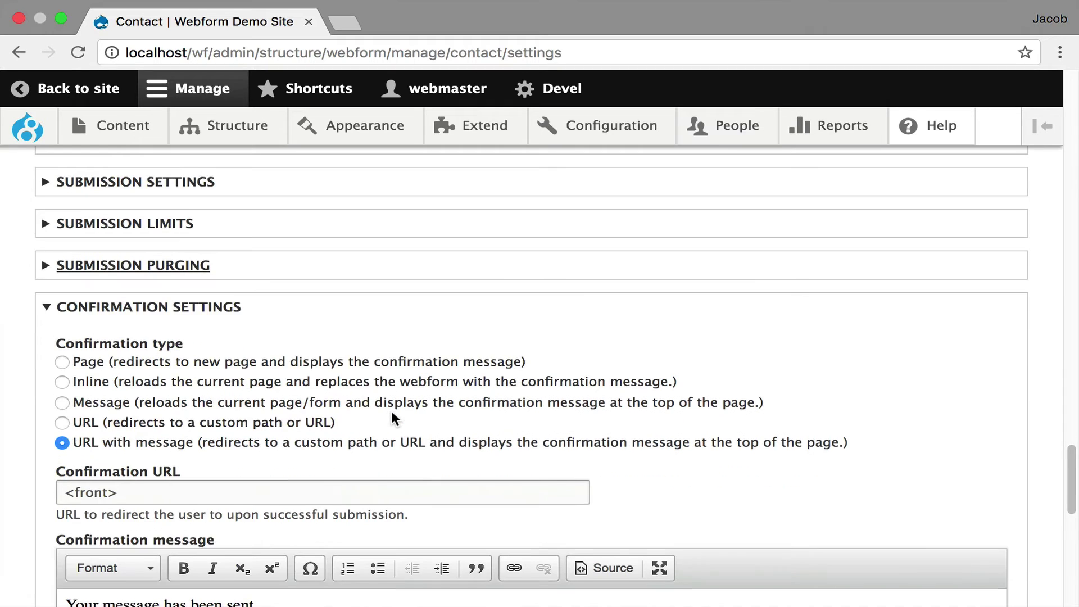
{"action": "scroll", "coordinate": [391, 418], "scroll_direction": "down", "scroll_amount": 4}
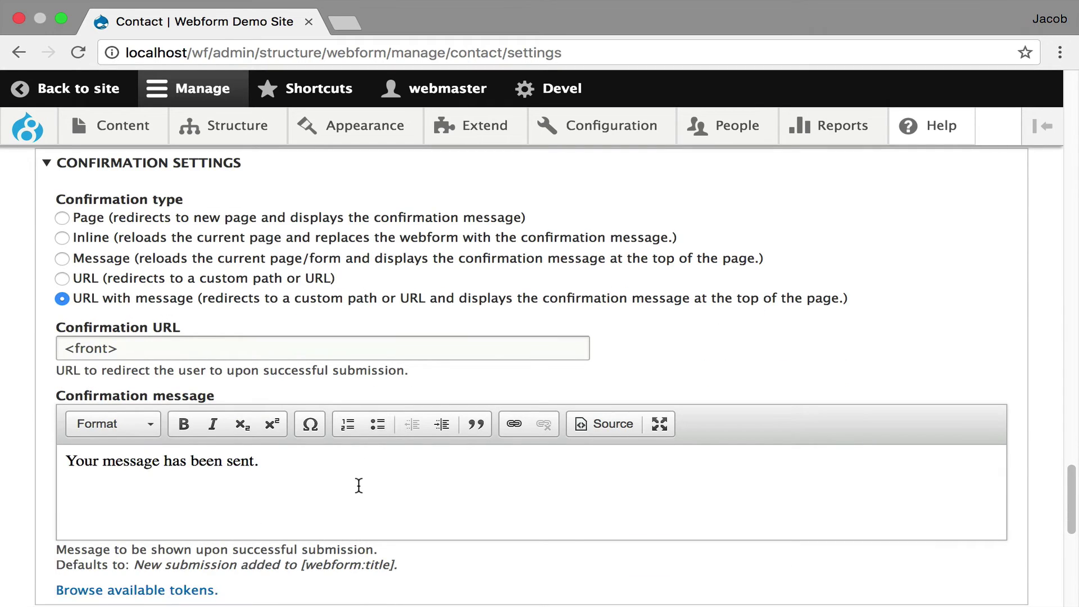
{"action": "scroll", "coordinate": [362, 489], "scroll_direction": "down", "scroll_amount": 4}
{"action": "scroll", "coordinate": [363, 494], "scroll_direction": "down", "scroll_amount": 3}
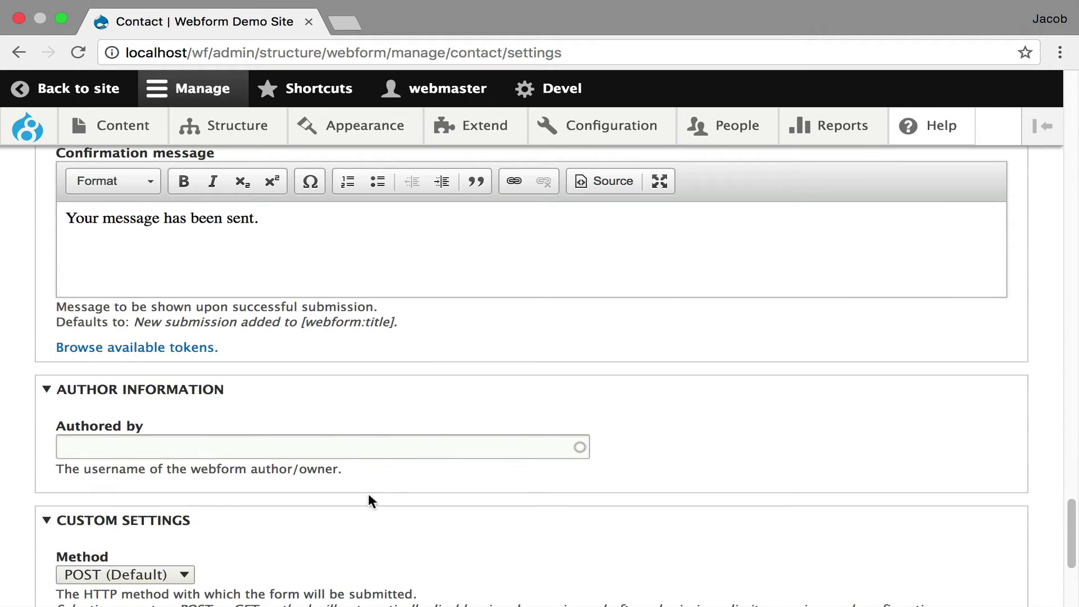
{"action": "scroll", "coordinate": [394, 494], "scroll_direction": "down", "scroll_amount": 3}
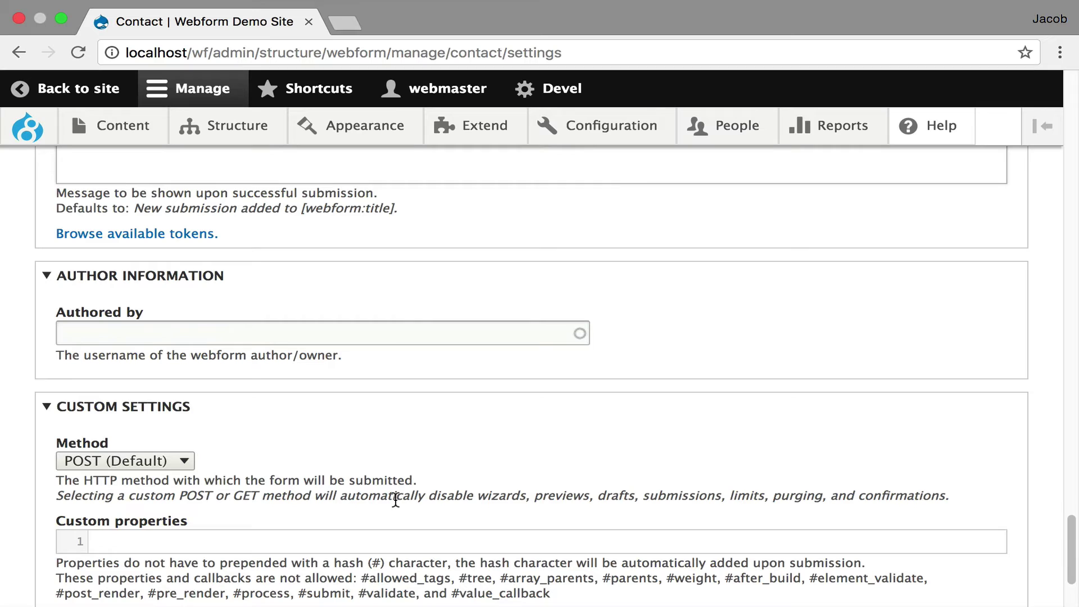
Set the Custom Settings submission method to POST (Custom)
{"action": "left_click", "coordinate": [103, 459]}
{"action": "left_click", "coordinate": [105, 476]}
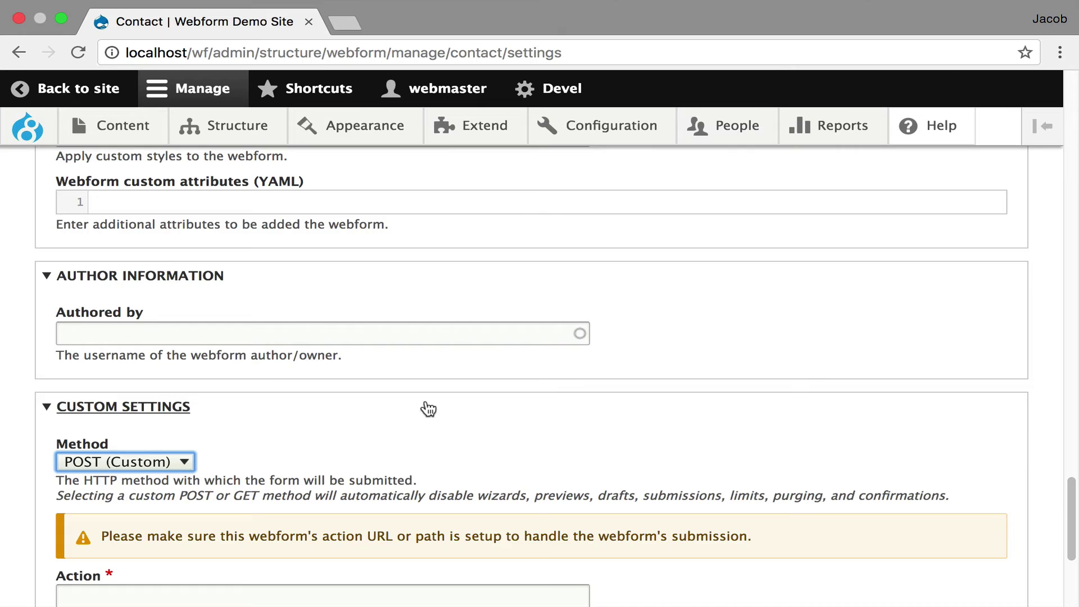
{"action": "scroll", "coordinate": [426, 405], "scroll_direction": "up", "scroll_amount": 20}
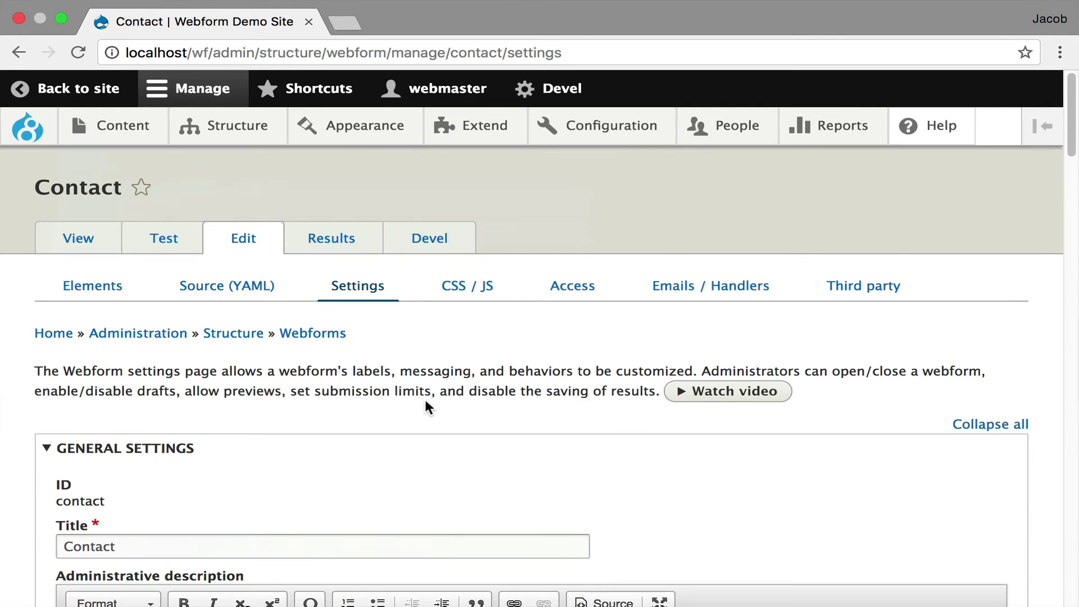
Open the Contact webform's CSS / JS page showing empty Custom CSS and JavaScript editors
{"action": "left_click", "coordinate": [474, 289]}
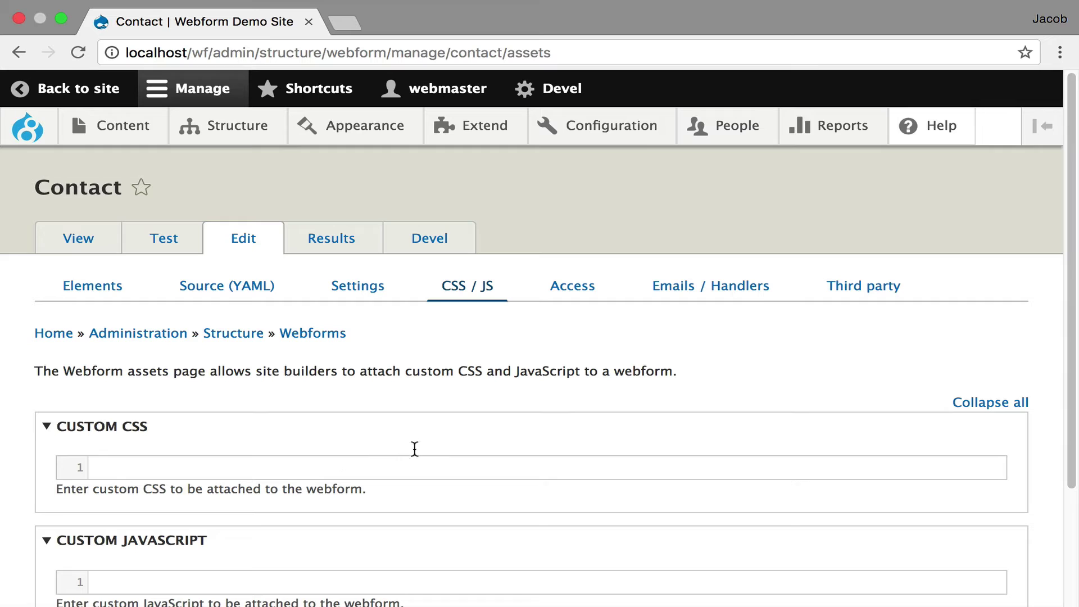
Open the Contact webform's Access page and review its create, view, update and delete permissions
{"action": "left_click", "coordinate": [578, 291]}
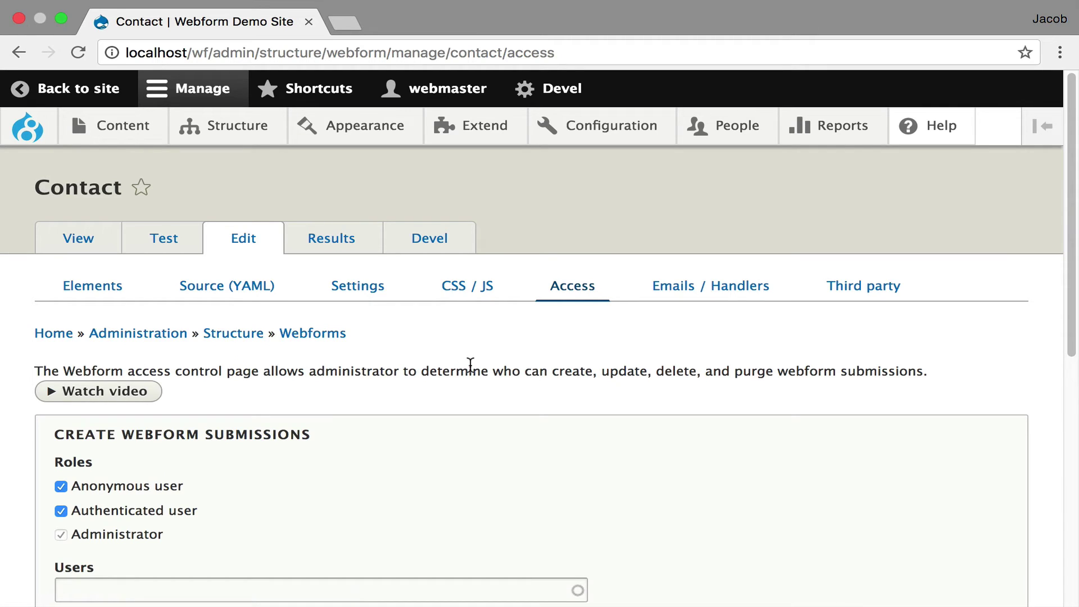
{"action": "scroll", "coordinate": [470, 366], "scroll_direction": "down", "scroll_amount": 10}
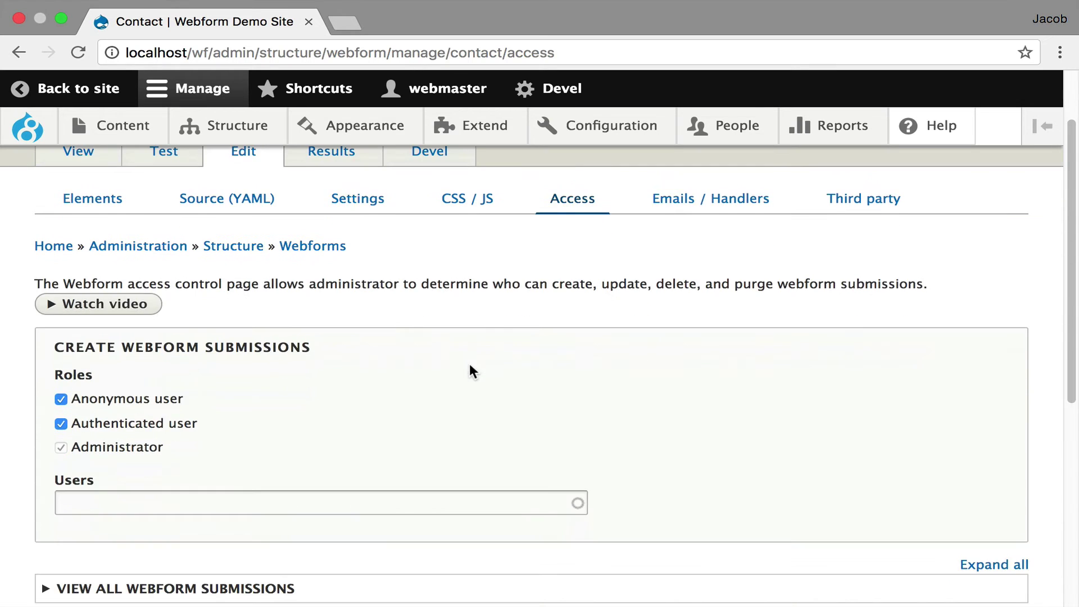
{"action": "scroll", "coordinate": [469, 371], "scroll_direction": "down", "scroll_amount": 2}
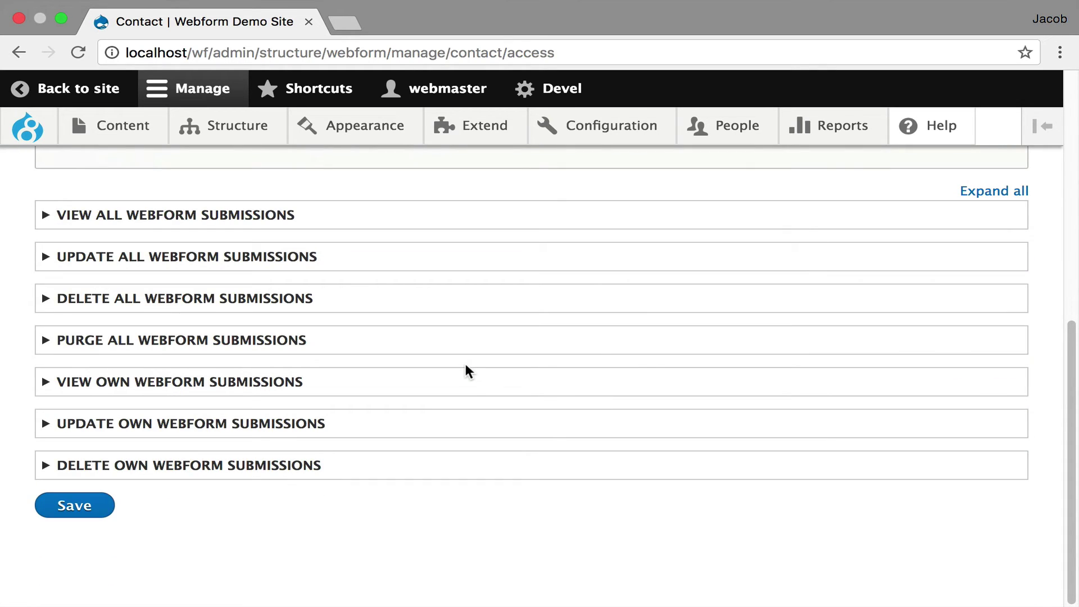
{"action": "scroll", "coordinate": [465, 366], "scroll_direction": "up", "scroll_amount": 12}
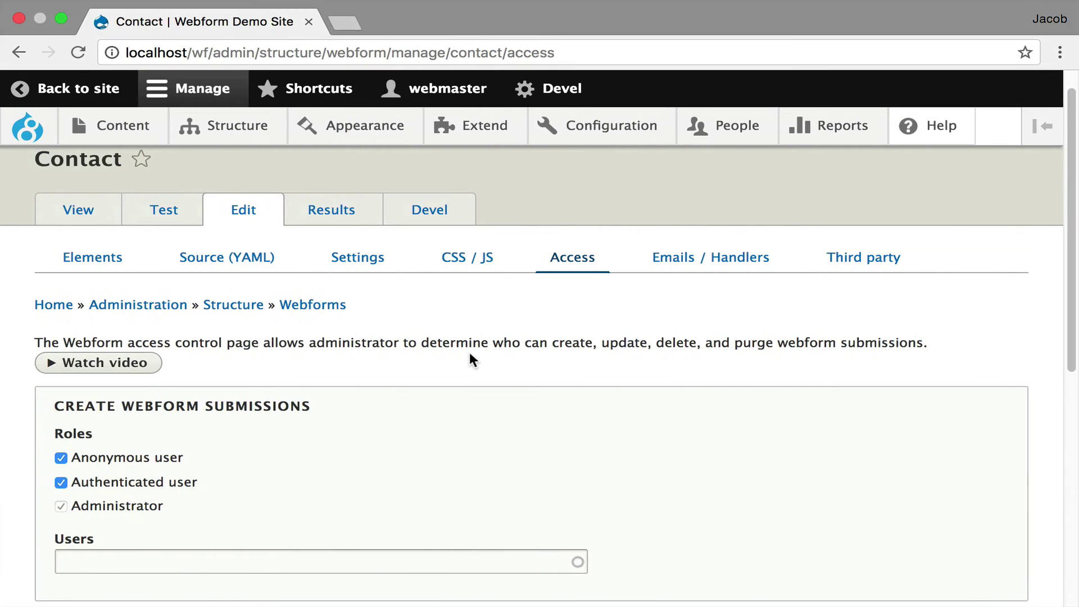
Return to the Webforms list and open the Example: Elements form
{"action": "left_click", "coordinate": [313, 305]}
{"action": "scroll", "coordinate": [323, 369], "scroll_direction": "down", "scroll_amount": 5}
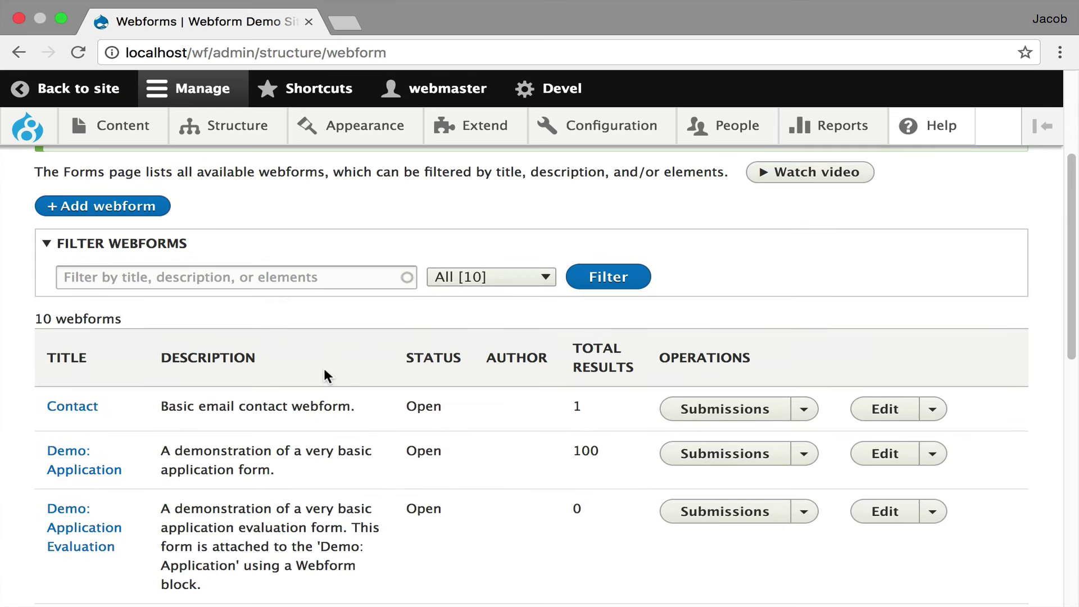
{"action": "scroll", "coordinate": [289, 423], "scroll_direction": "down", "scroll_amount": 2}
{"action": "left_click", "coordinate": [78, 534]}
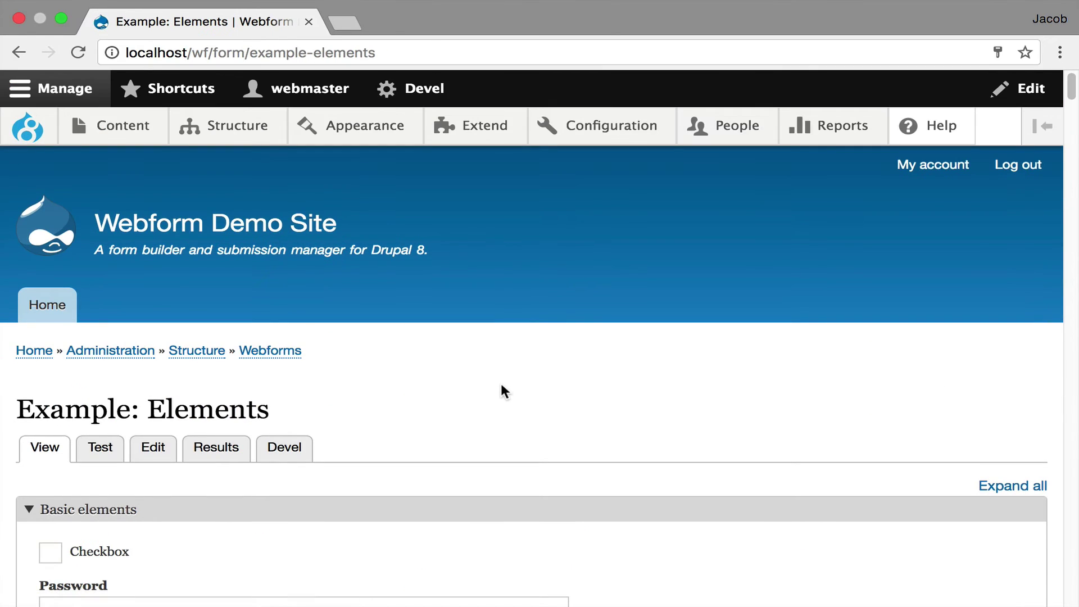
Tick Checkbox, give Rating three stars, and draw a stroke in the Signature pad
{"action": "scroll", "coordinate": [501, 385], "scroll_direction": "down", "scroll_amount": 3}
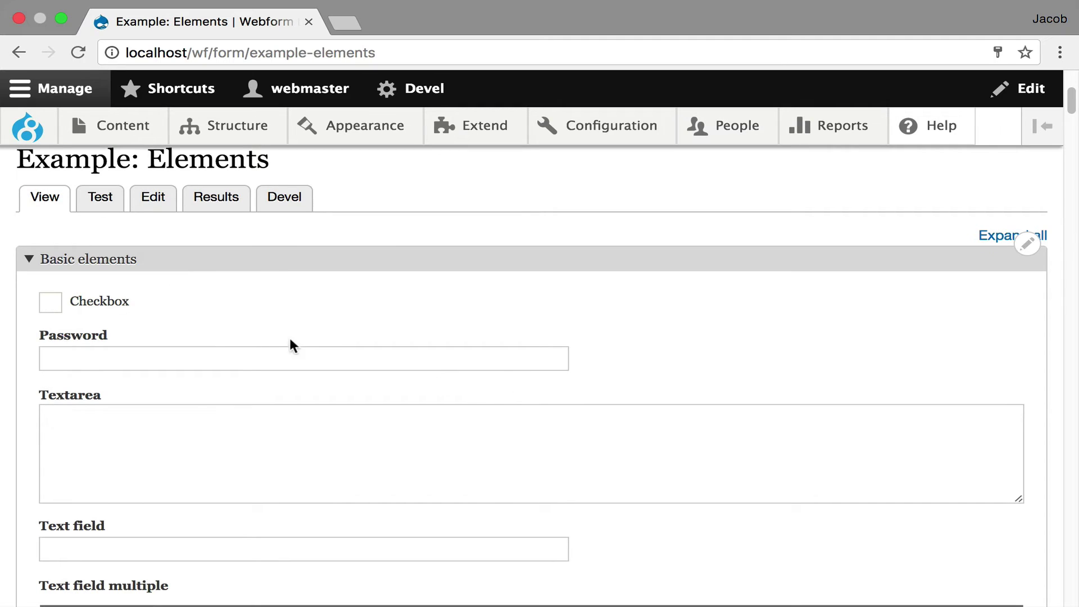
{"action": "left_click", "coordinate": [121, 304]}
{"action": "scroll", "coordinate": [581, 326], "scroll_direction": "down", "scroll_amount": 5}
{"action": "scroll", "coordinate": [580, 325], "scroll_direction": "down", "scroll_amount": 12}
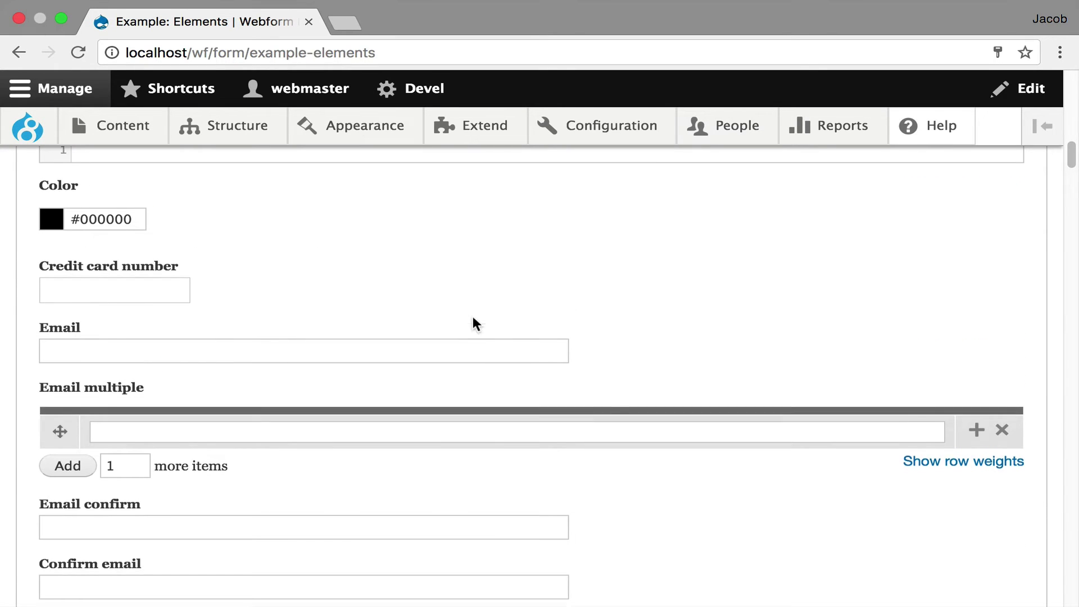
{"action": "scroll", "coordinate": [473, 324], "scroll_direction": "down", "scroll_amount": 5}
{"action": "scroll", "coordinate": [473, 324], "scroll_direction": "down", "scroll_amount": 7}
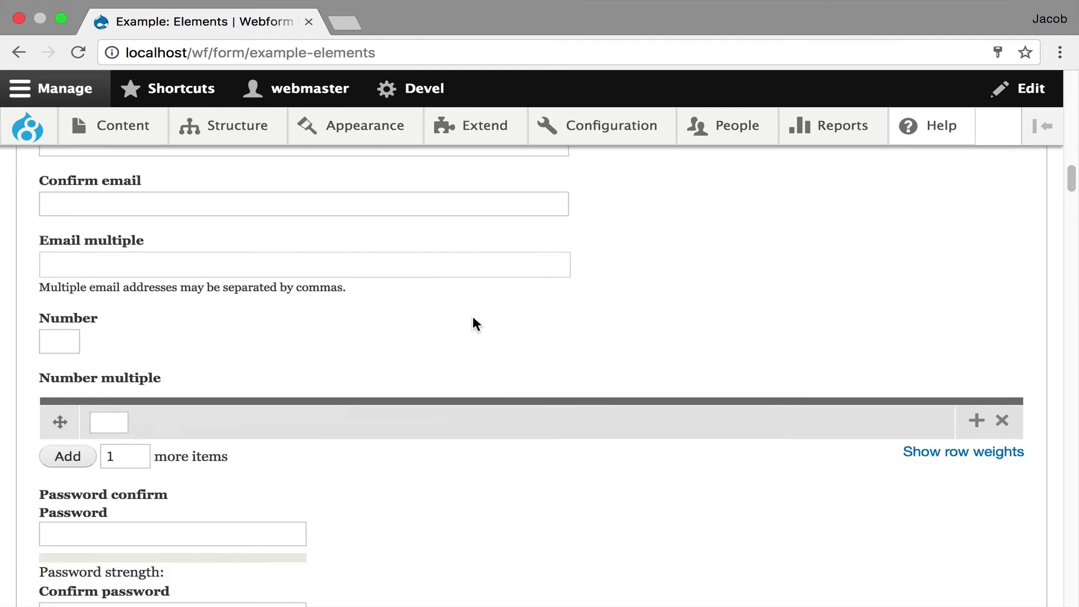
{"action": "scroll", "coordinate": [473, 324], "scroll_direction": "down", "scroll_amount": 1}
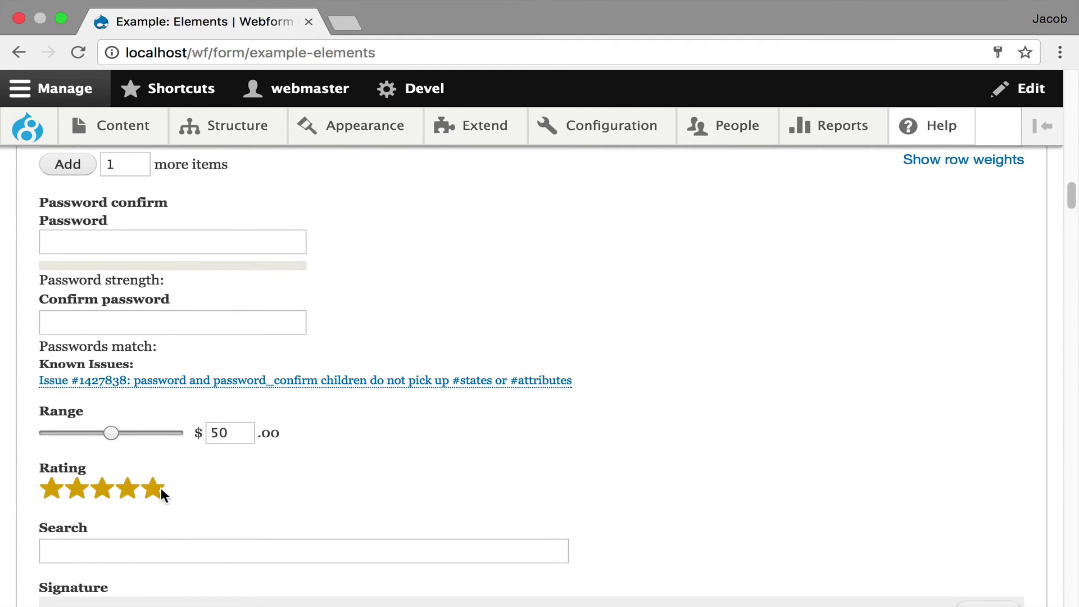
{"action": "left_click", "coordinate": [109, 488]}
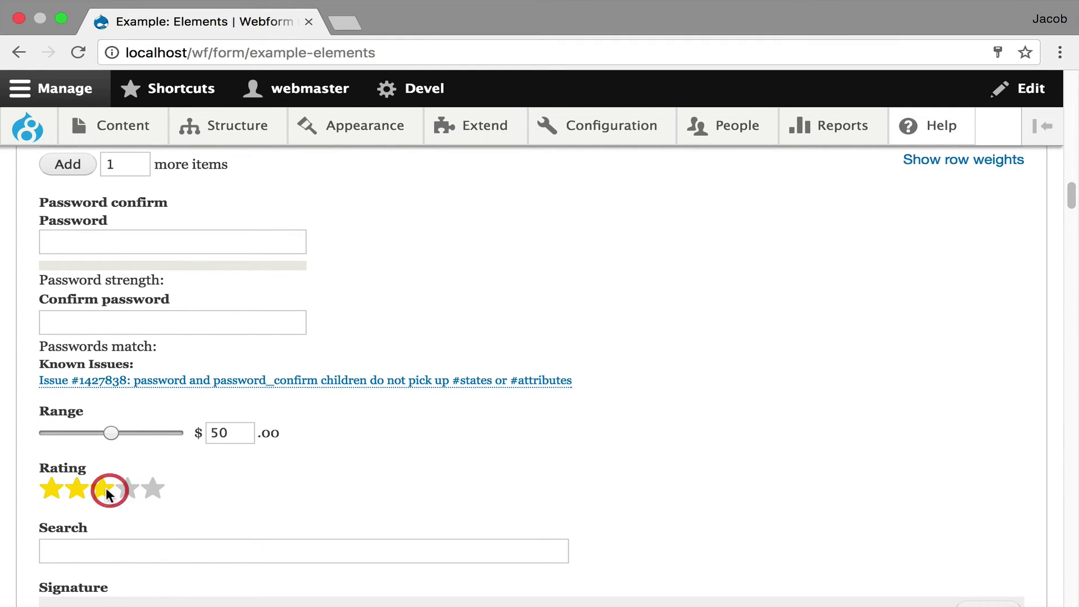
{"action": "scroll", "coordinate": [529, 452], "scroll_direction": "down", "scroll_amount": 2}
{"action": "left_click_drag", "start_coordinate": [854, 560], "coordinate": [349, 548]}
{"action": "scroll", "coordinate": [635, 382], "scroll_direction": "down", "scroll_amount": 5}
Open the Telephone country list and close it without choosing a country
{"action": "scroll", "coordinate": [628, 379], "scroll_direction": "down", "scroll_amount": 2}
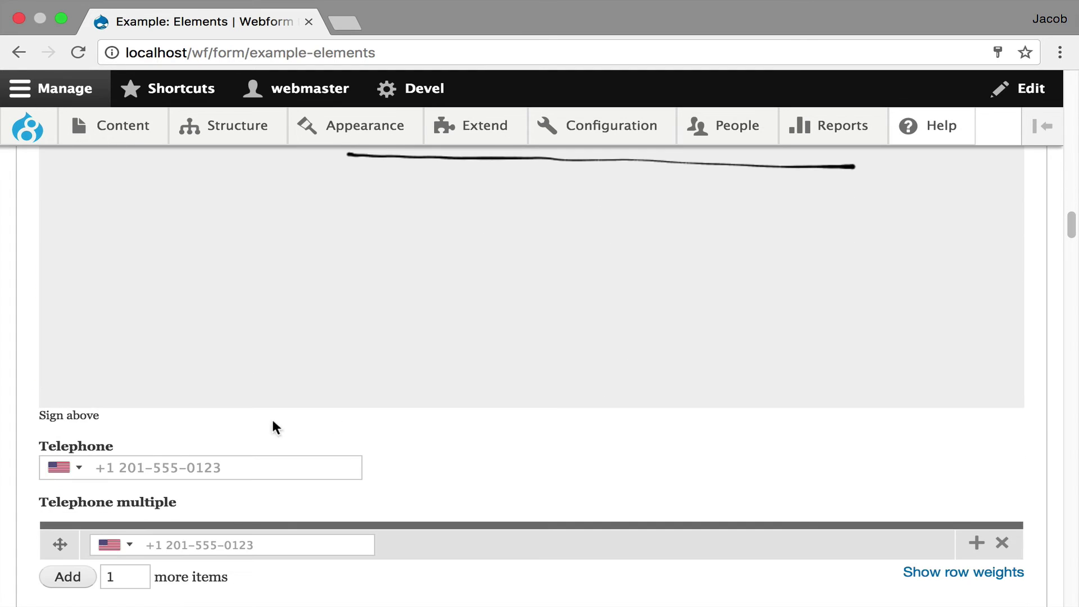
{"action": "left_click", "coordinate": [85, 473]}
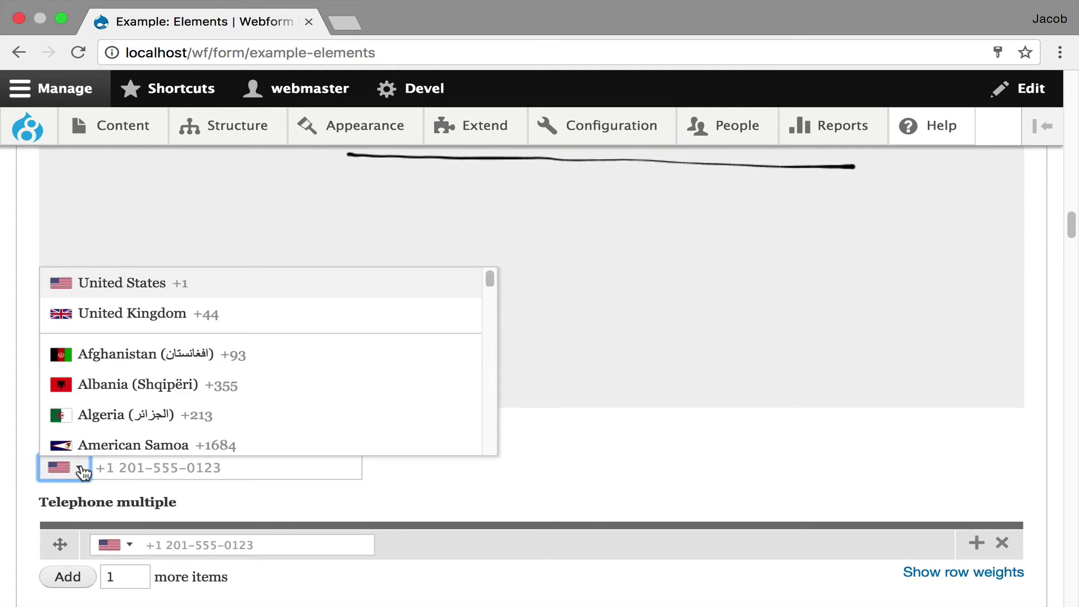
{"action": "left_click", "coordinate": [667, 444]}
Set the Telephone multiple country to Albania (+355), then scroll down to the file fields
{"action": "scroll", "coordinate": [522, 382], "scroll_direction": "down", "scroll_amount": 4}
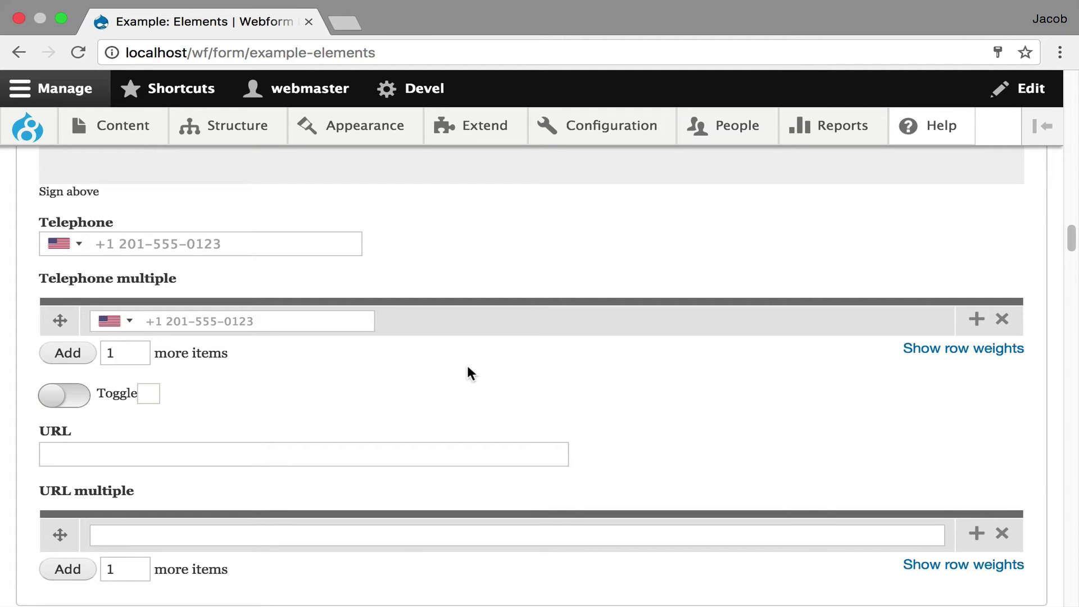
{"action": "left_click", "coordinate": [114, 321]}
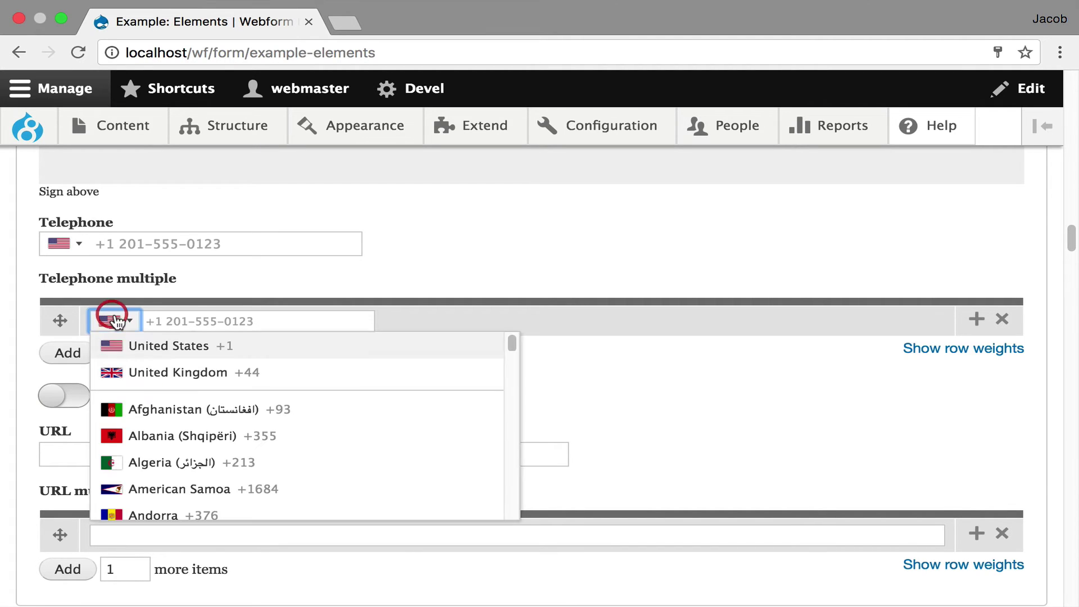
{"action": "left_click", "coordinate": [163, 436]}
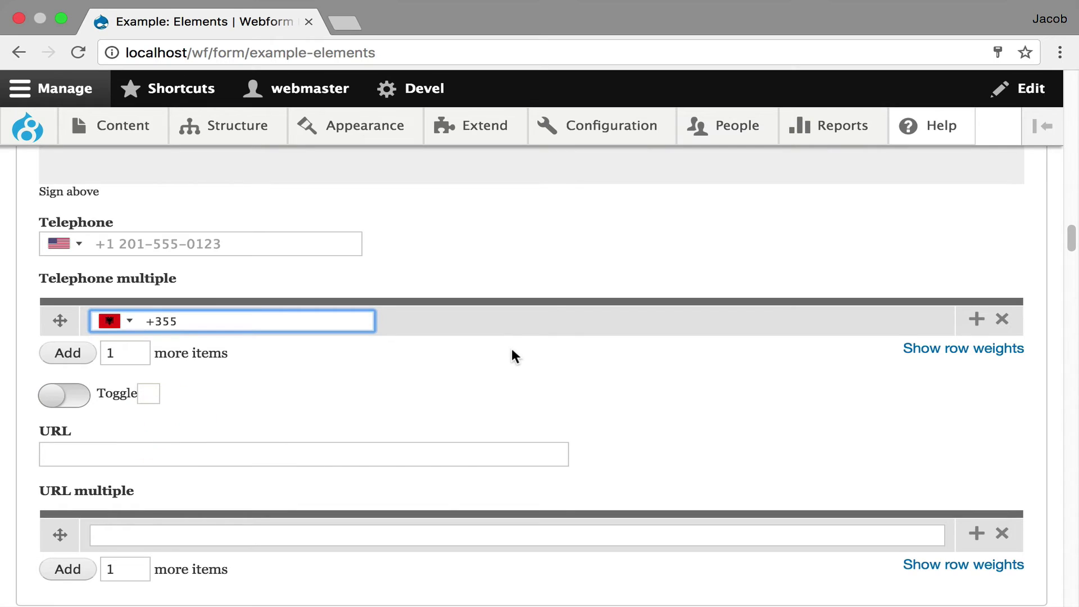
{"action": "scroll", "coordinate": [512, 348], "scroll_direction": "down", "scroll_amount": 5}
{"action": "scroll", "coordinate": [511, 352], "scroll_direction": "down", "scroll_amount": 8}
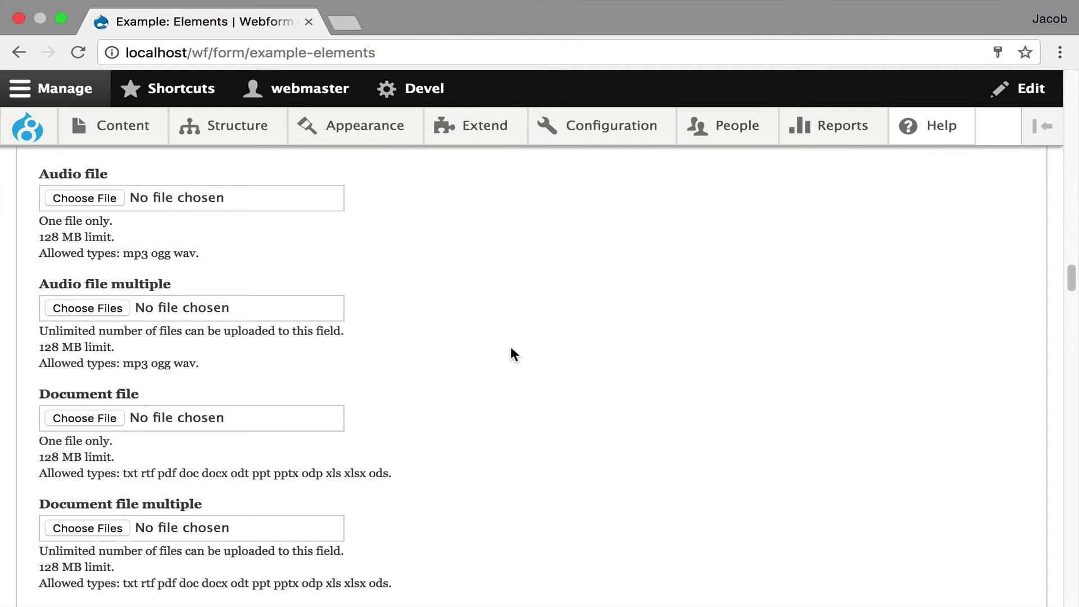
{"action": "scroll", "coordinate": [512, 351], "scroll_direction": "down", "scroll_amount": 5}
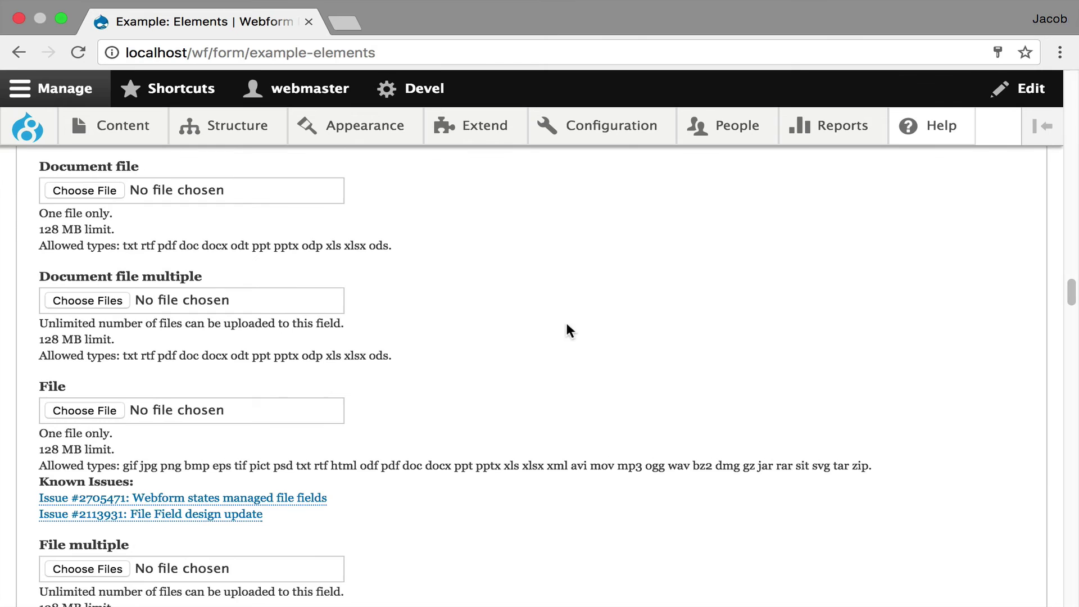
{"action": "scroll", "coordinate": [515, 313], "scroll_direction": "down", "scroll_amount": 9}
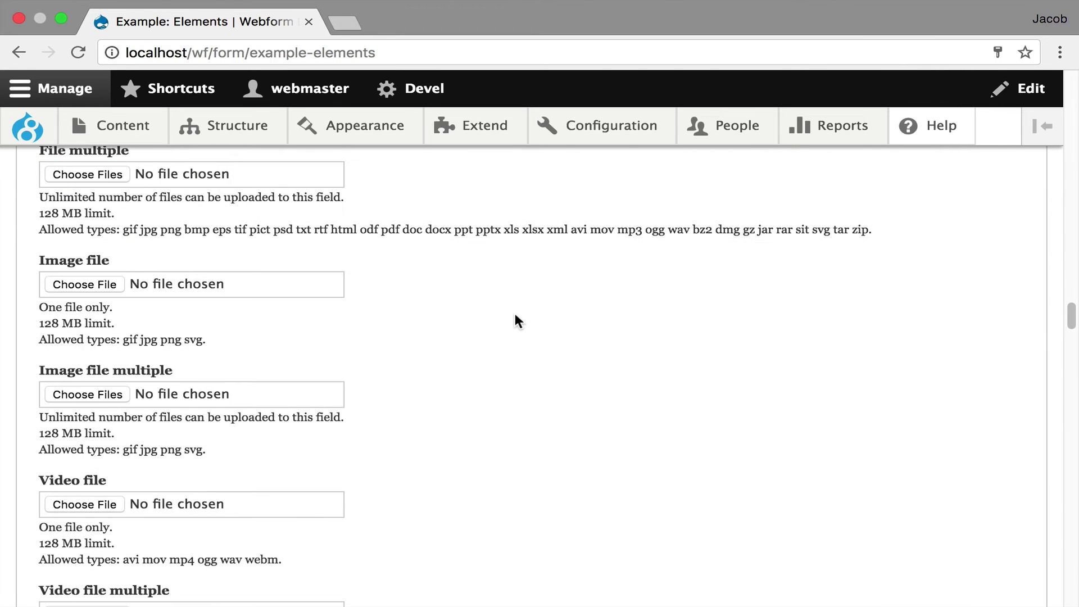
Choose Other under Buttons other to reveal its Enter other field
{"action": "scroll", "coordinate": [515, 312], "scroll_direction": "down", "scroll_amount": 5}
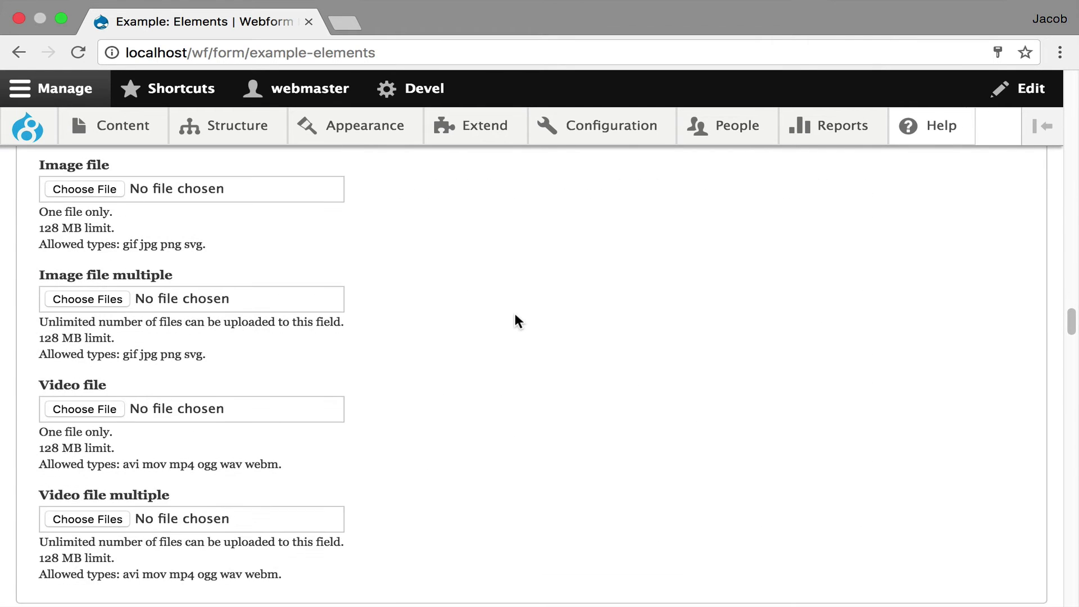
{"action": "scroll", "coordinate": [515, 321], "scroll_direction": "down", "scroll_amount": 4}
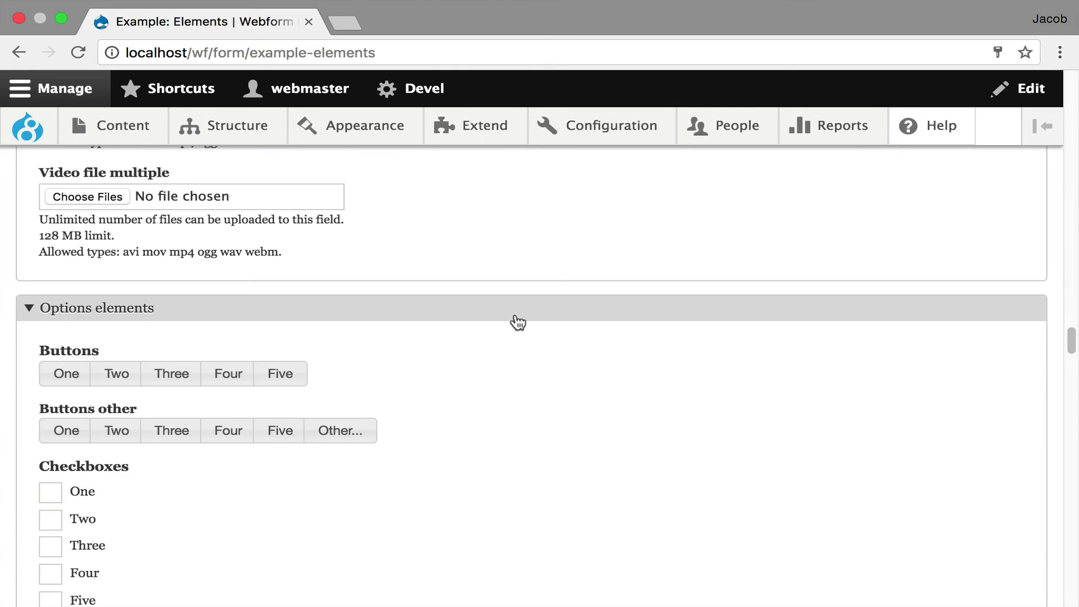
{"action": "left_click", "coordinate": [365, 435]}
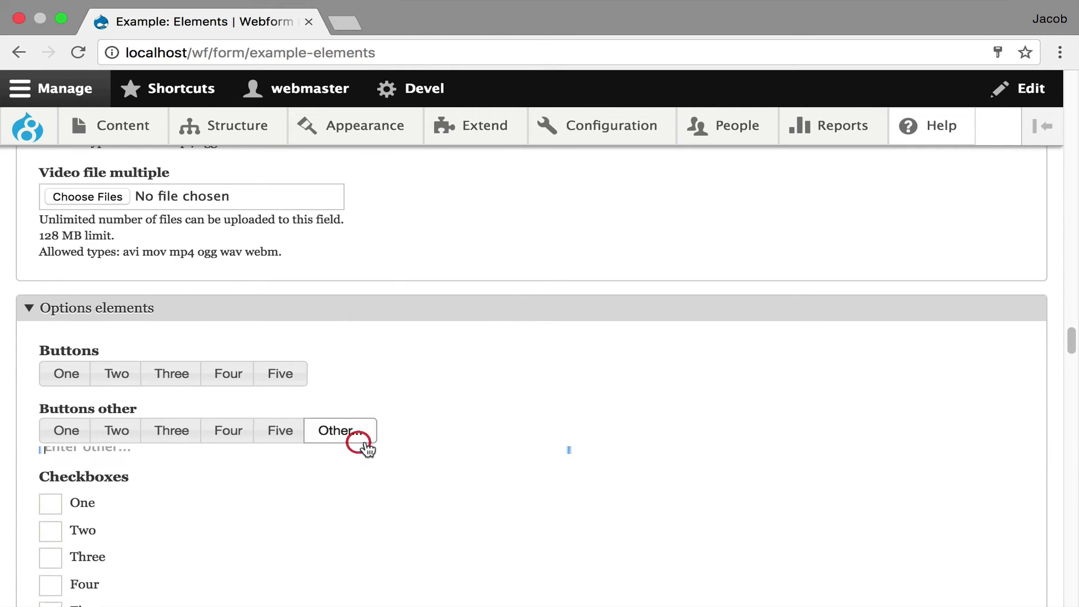
Tick Other under Checkboxes other, then move down to the Time and Entity autocomplete elements
{"action": "scroll", "coordinate": [491, 417], "scroll_direction": "down", "scroll_amount": 4}
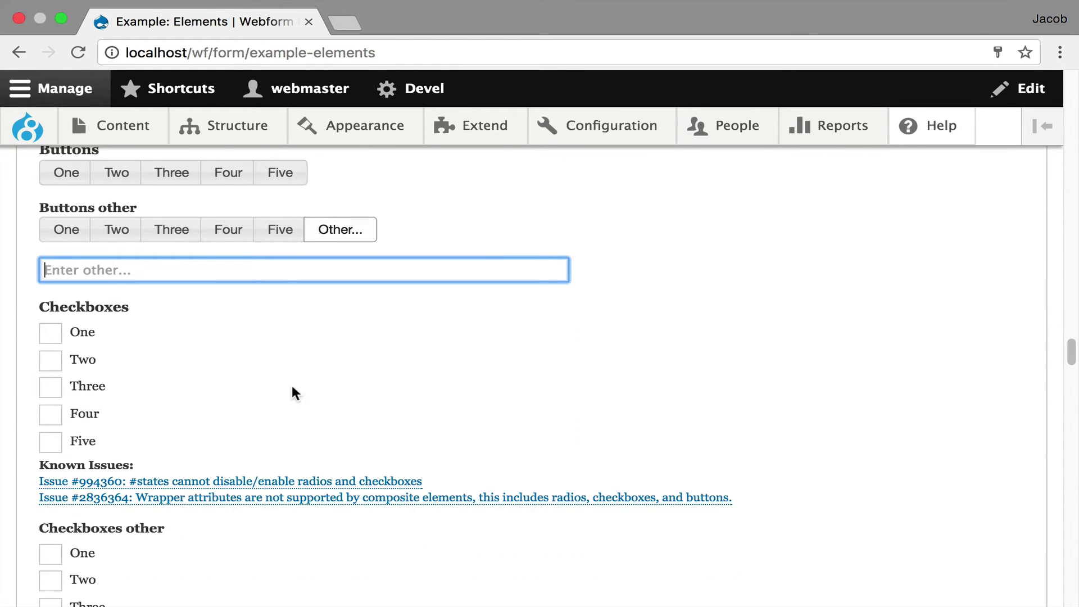
{"action": "scroll", "coordinate": [443, 415], "scroll_direction": "down", "scroll_amount": 3}
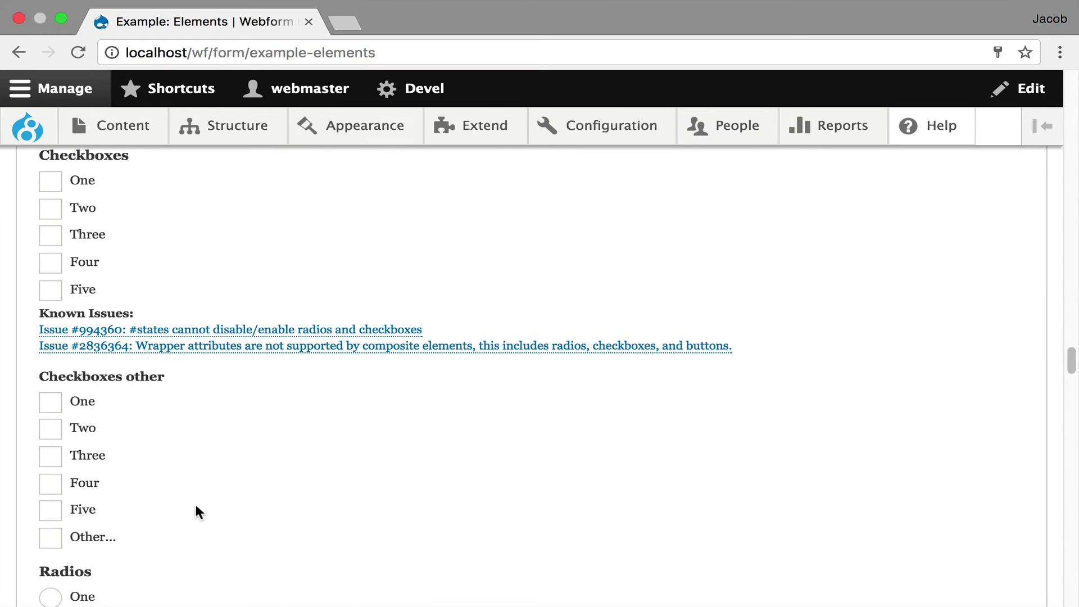
{"action": "left_click", "coordinate": [93, 537]}
{"action": "scroll", "coordinate": [309, 455], "scroll_direction": "down", "scroll_amount": 20}
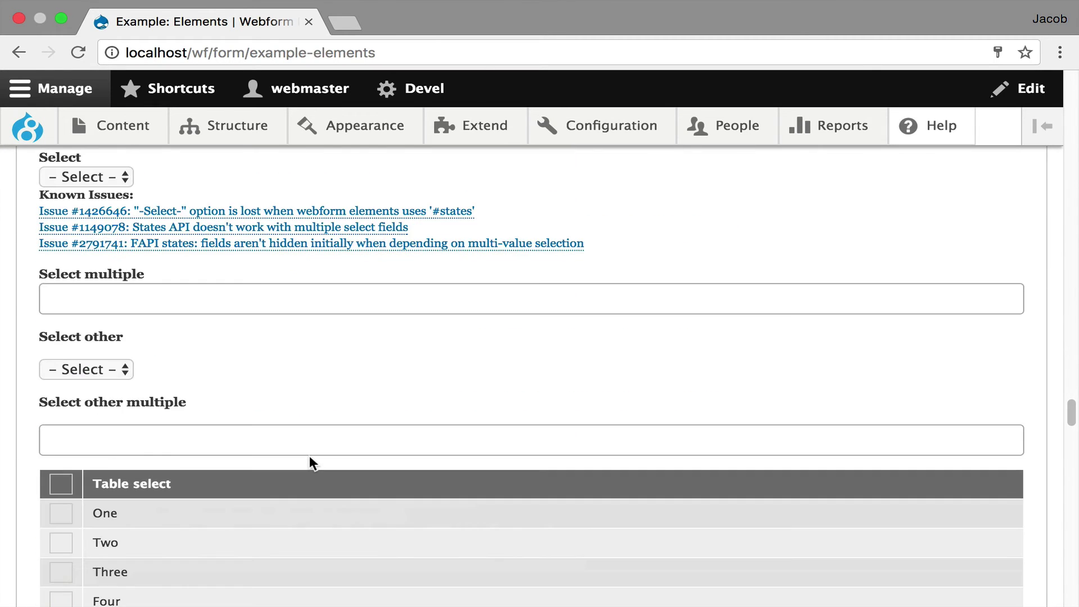
{"action": "scroll", "coordinate": [309, 455], "scroll_direction": "down", "scroll_amount": 6}
{"action": "scroll", "coordinate": [364, 427], "scroll_direction": "down", "scroll_amount": 3}
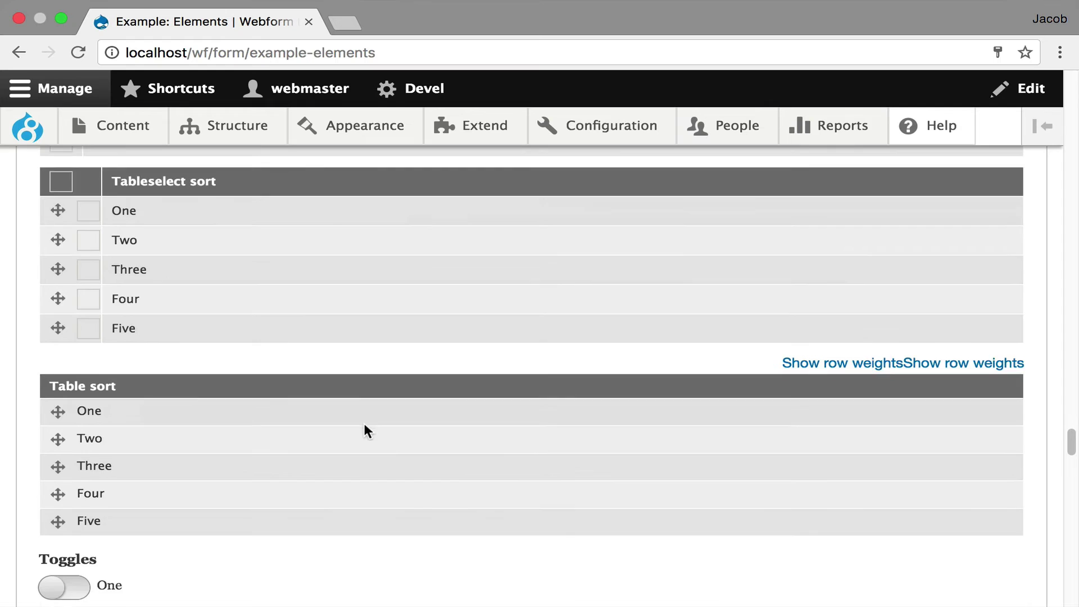
{"action": "scroll", "coordinate": [366, 430], "scroll_direction": "down", "scroll_amount": 10}
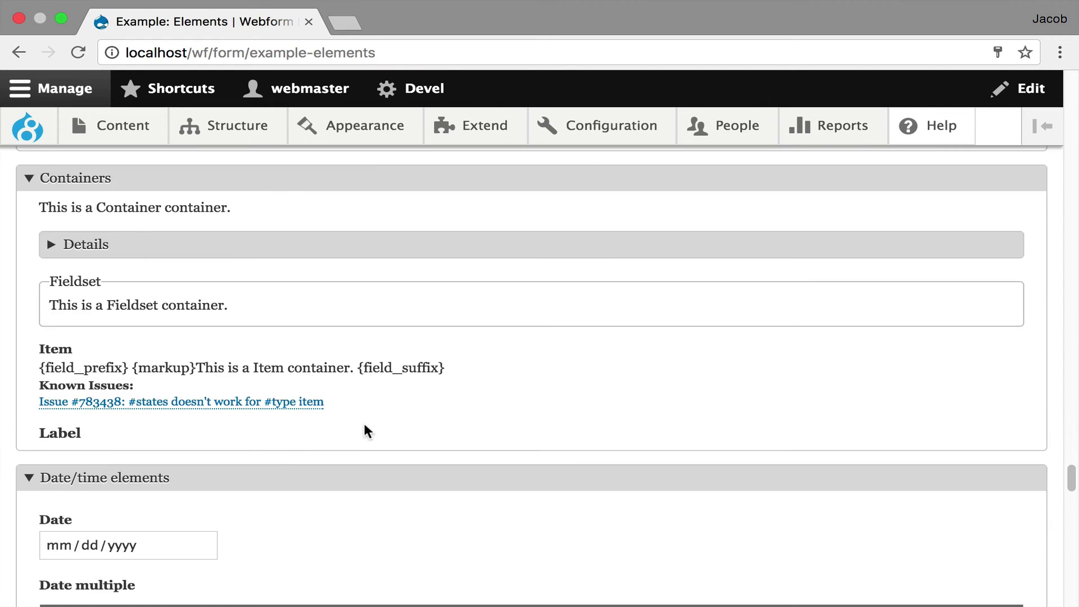
{"action": "scroll", "coordinate": [364, 427], "scroll_direction": "down", "scroll_amount": 3}
{"action": "scroll", "coordinate": [364, 427], "scroll_direction": "down", "scroll_amount": 4}
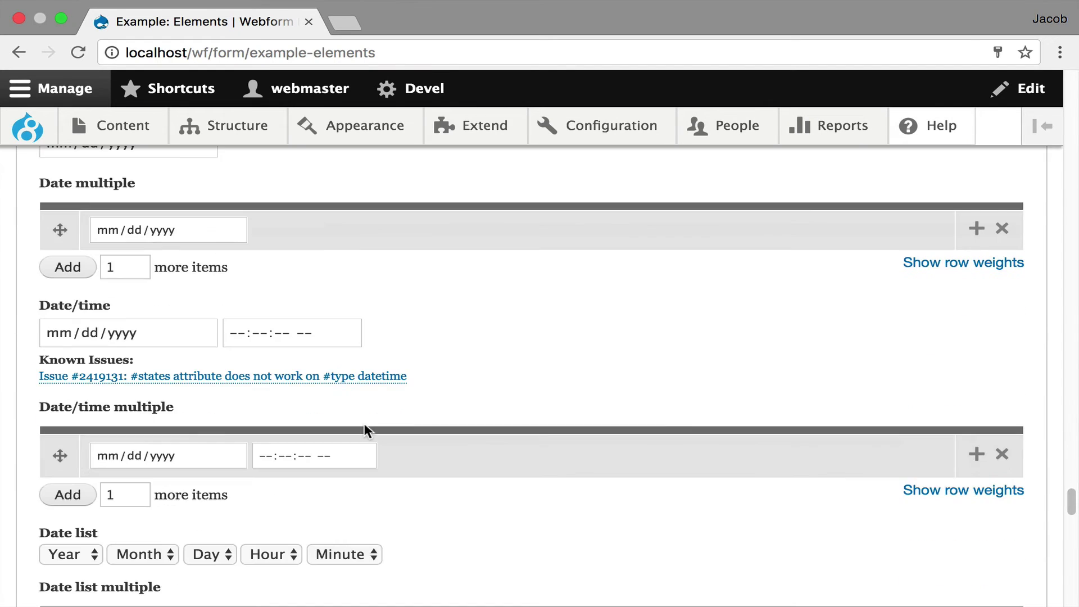
{"action": "scroll", "coordinate": [364, 427], "scroll_direction": "down", "scroll_amount": 7}
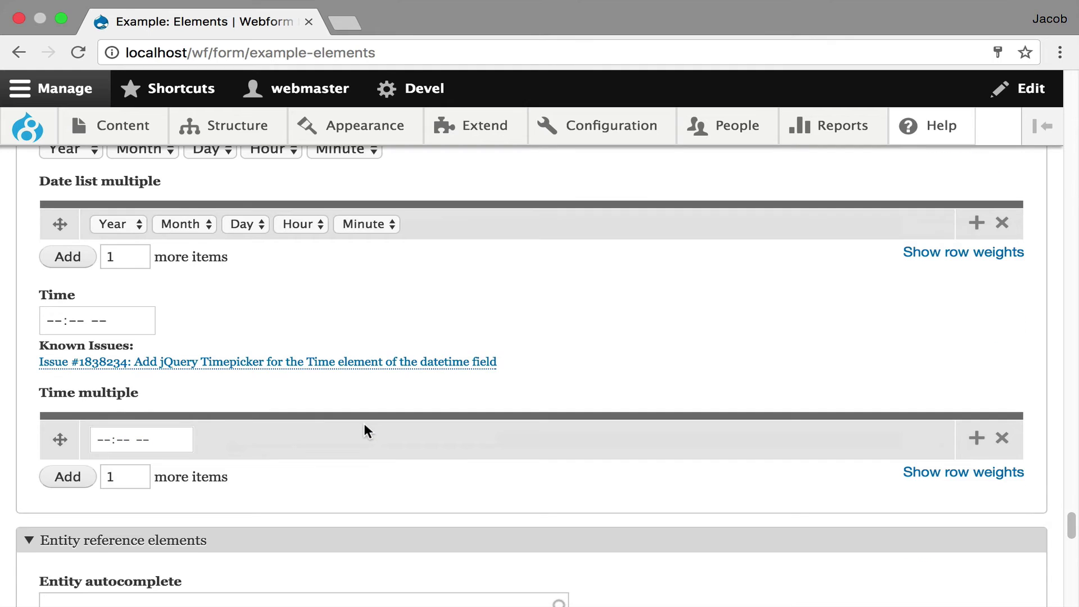
{"action": "scroll", "coordinate": [364, 427], "scroll_direction": "down", "scroll_amount": 2}
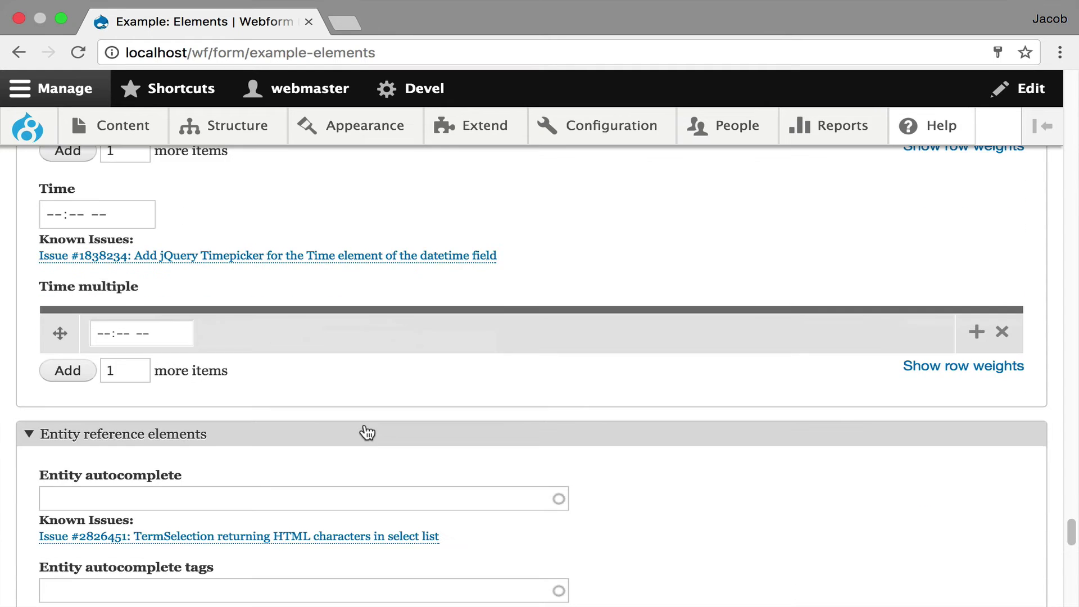
Add Anonymous to the Entity select multiple field
{"action": "scroll", "coordinate": [366, 431], "scroll_direction": "down", "scroll_amount": 2}
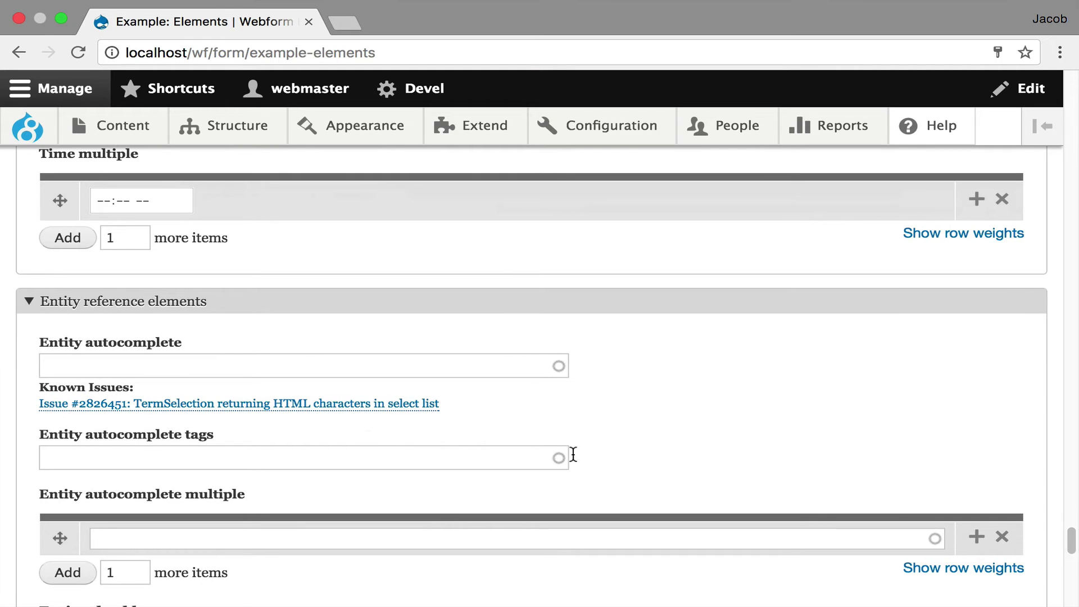
{"action": "scroll", "coordinate": [510, 430], "scroll_direction": "down", "scroll_amount": 2}
{"action": "scroll", "coordinate": [512, 425], "scroll_direction": "down", "scroll_amount": 4}
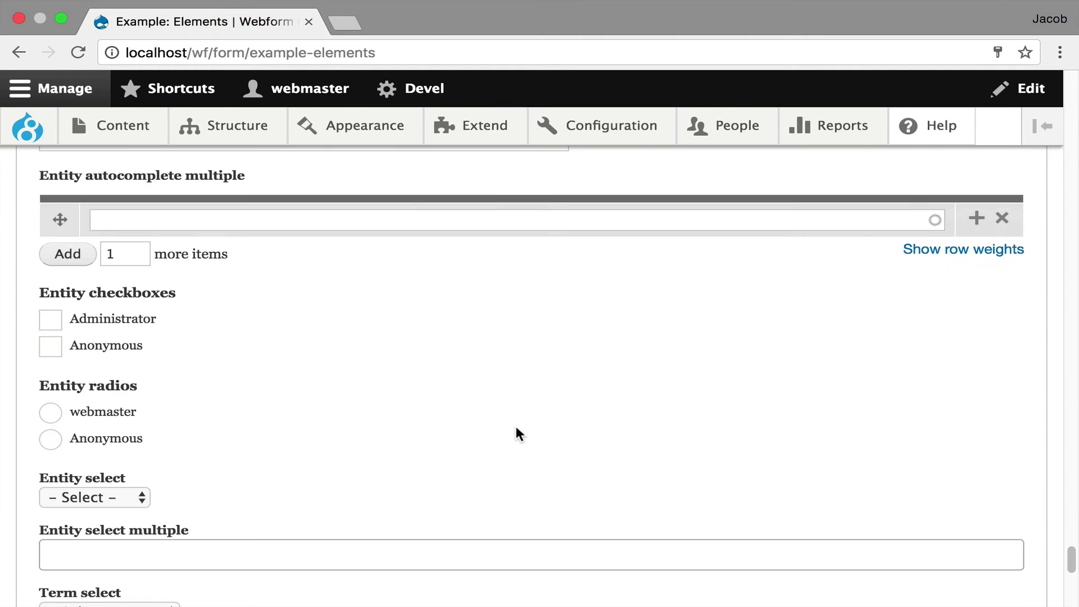
{"action": "scroll", "coordinate": [515, 424], "scroll_direction": "down", "scroll_amount": 2}
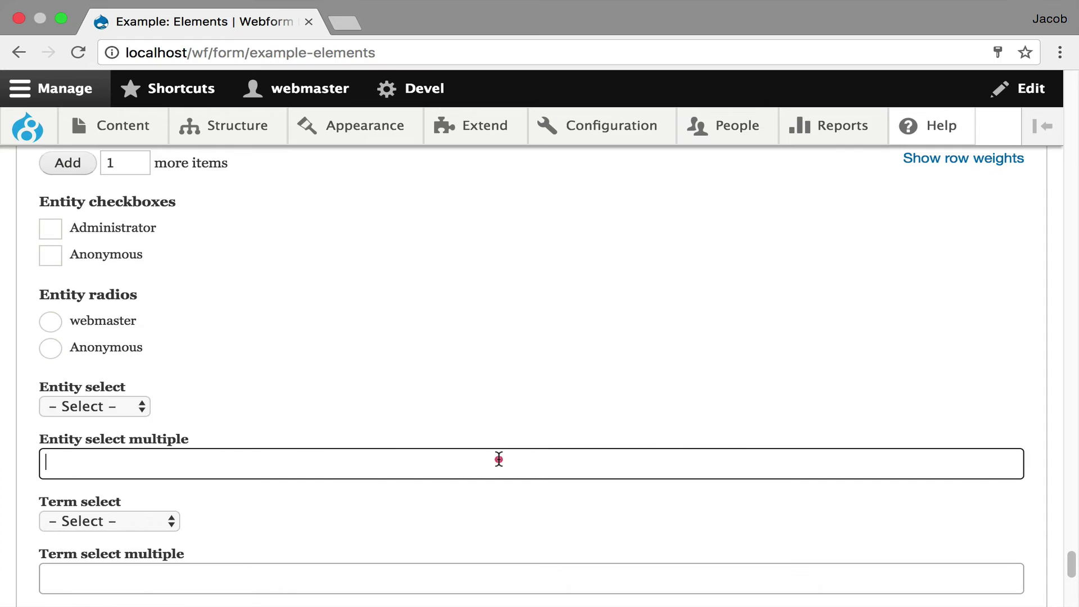
{"action": "left_click", "coordinate": [498, 459]}
{"action": "left_click", "coordinate": [517, 421]}
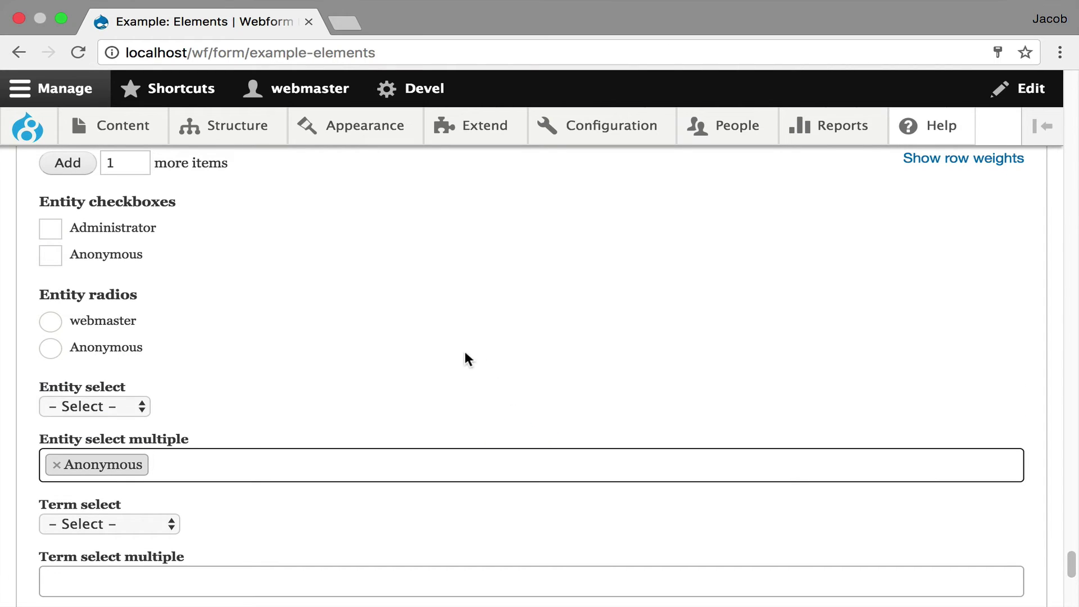
Open and close the Term select multiple and Term select lists without choosing anything
{"action": "scroll", "coordinate": [461, 354], "scroll_direction": "down", "scroll_amount": 3}
{"action": "left_click", "coordinate": [308, 428]}
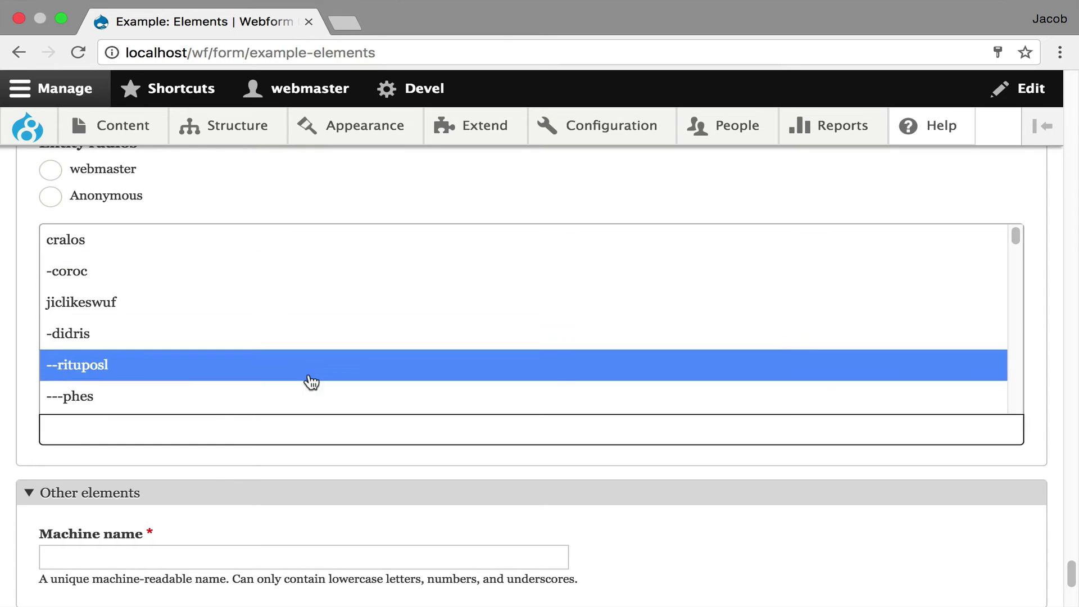
{"action": "left_click", "coordinate": [299, 437]}
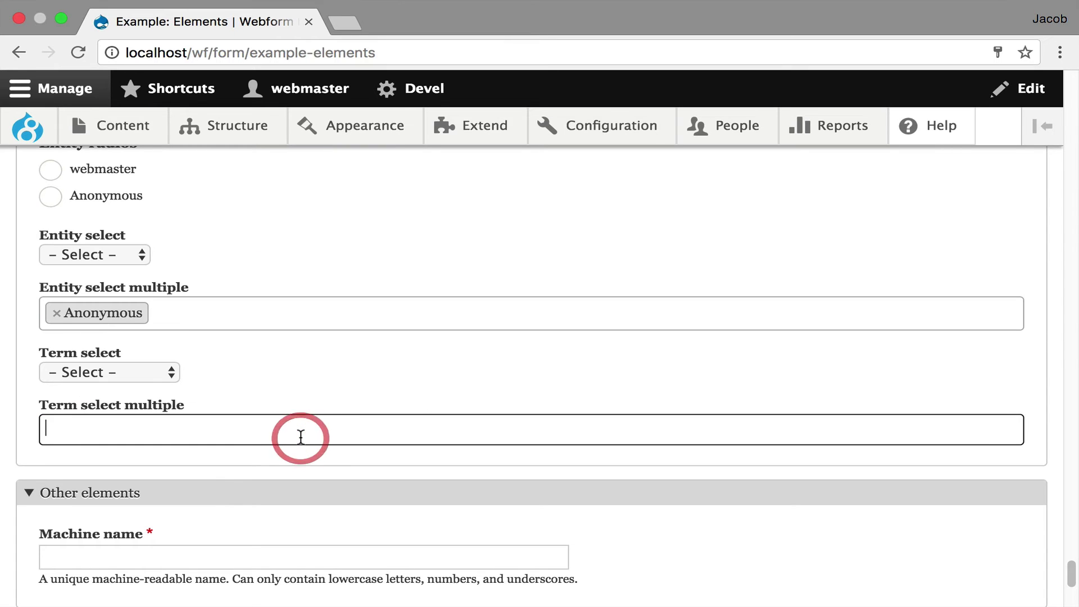
{"action": "left_click", "coordinate": [159, 377]}
{"action": "left_click", "coordinate": [383, 366]}
{"action": "scroll", "coordinate": [383, 366], "scroll_direction": "down", "scroll_amount": 5}
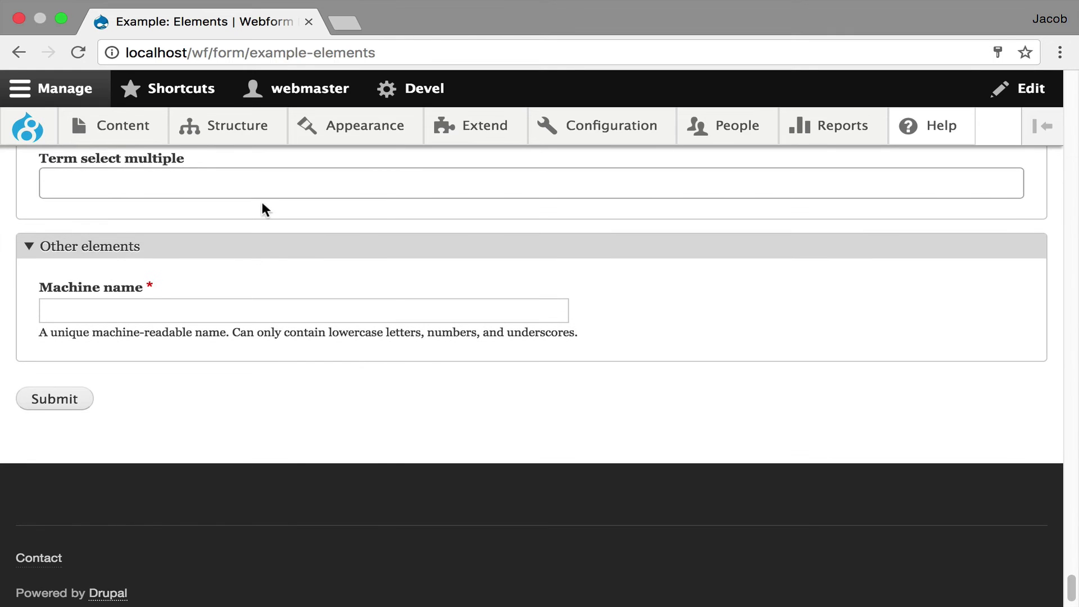
Return to the Webforms list and open Example: Elements: Composite
{"action": "left_click", "coordinate": [20, 53]}
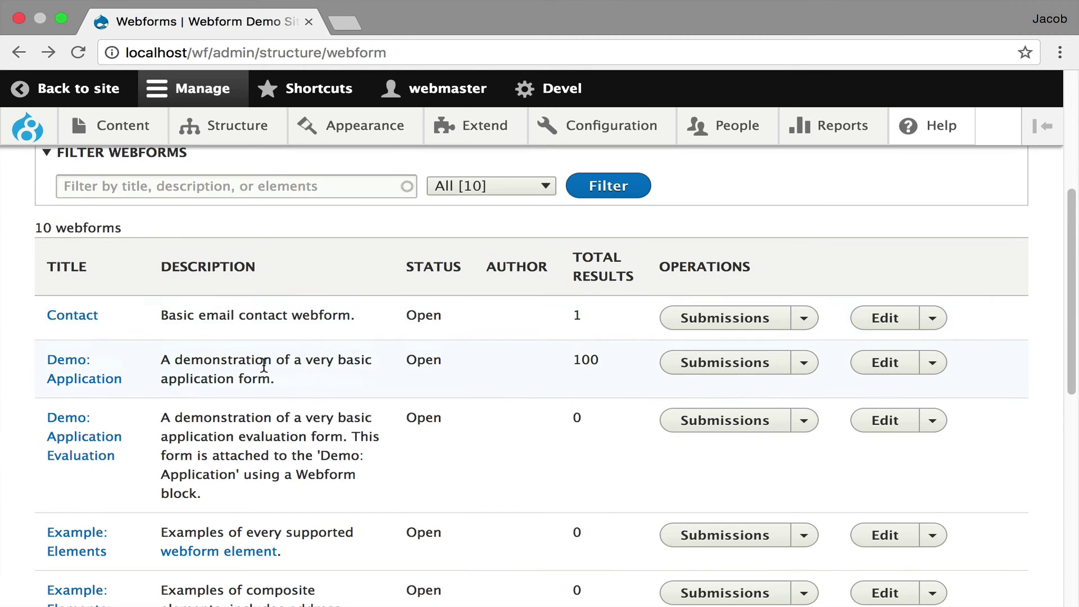
{"action": "scroll", "coordinate": [247, 416], "scroll_direction": "down", "scroll_amount": 2}
{"action": "left_click", "coordinate": [72, 525]}
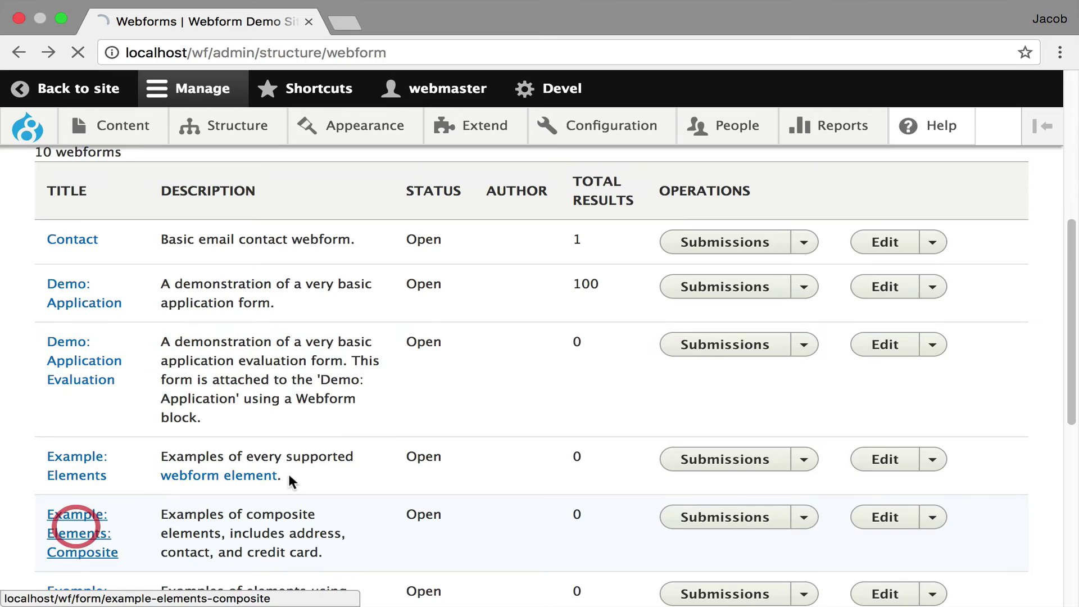
Add two rows to the Address multiple table so it has three empty rows
{"action": "scroll", "coordinate": [390, 400], "scroll_direction": "down", "scroll_amount": 9}
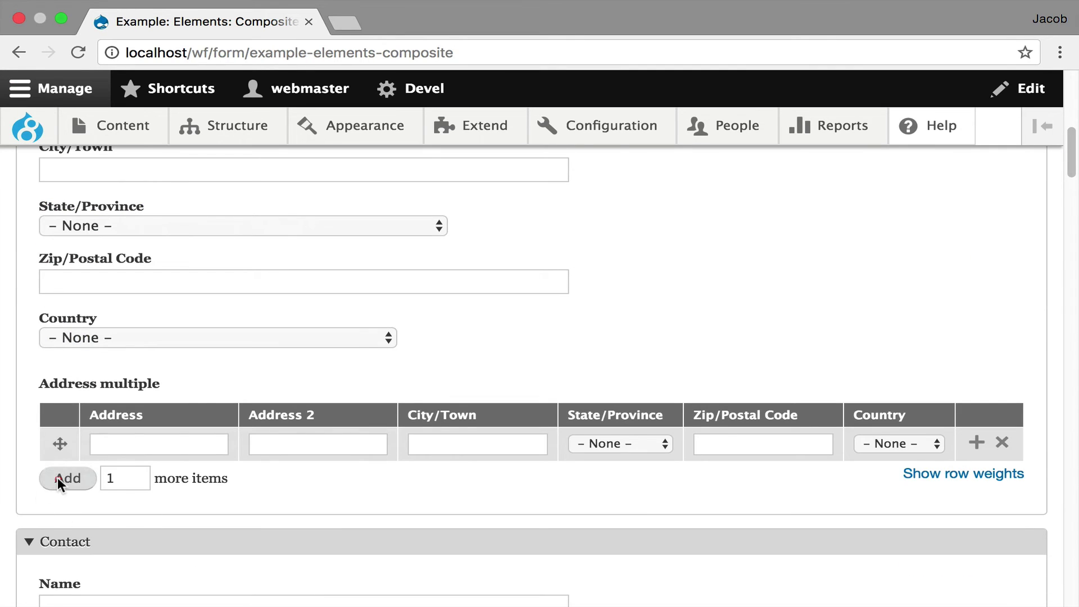
{"action": "left_click", "coordinate": [58, 478]}
{"action": "left_click", "coordinate": [60, 513]}
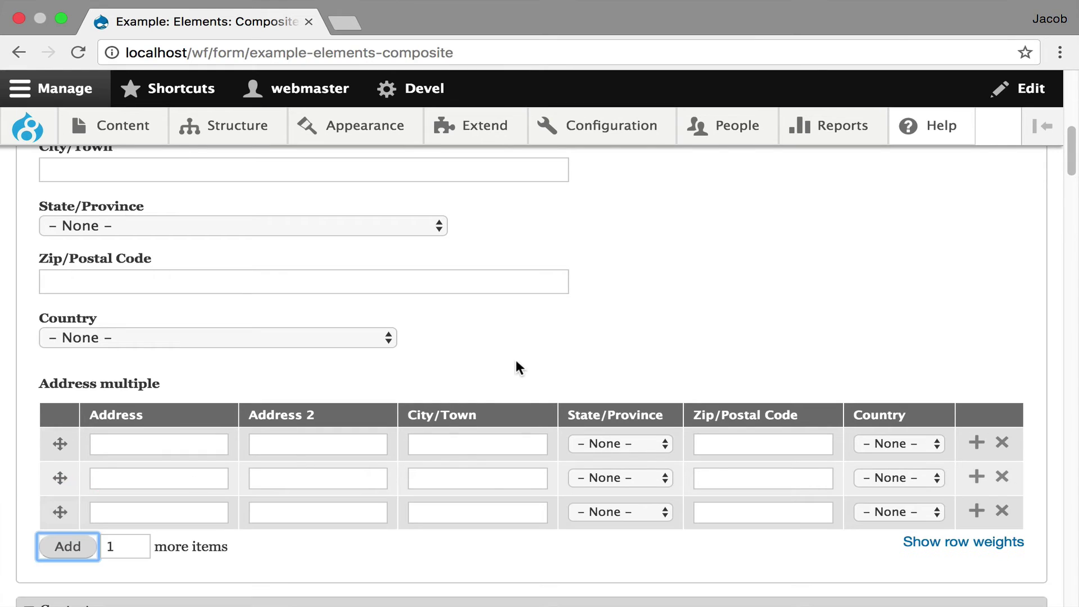
{"action": "scroll", "coordinate": [517, 363], "scroll_direction": "down", "scroll_amount": 4}
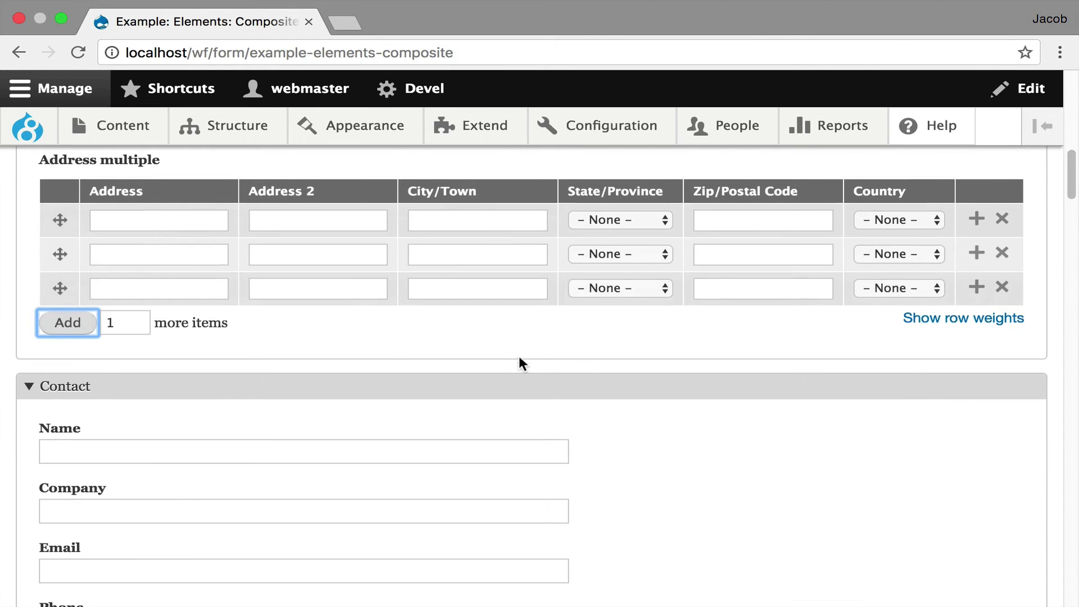
{"action": "scroll", "coordinate": [518, 363], "scroll_direction": "down", "scroll_amount": 19}
{"action": "scroll", "coordinate": [535, 355], "scroll_direction": "down", "scroll_amount": 10}
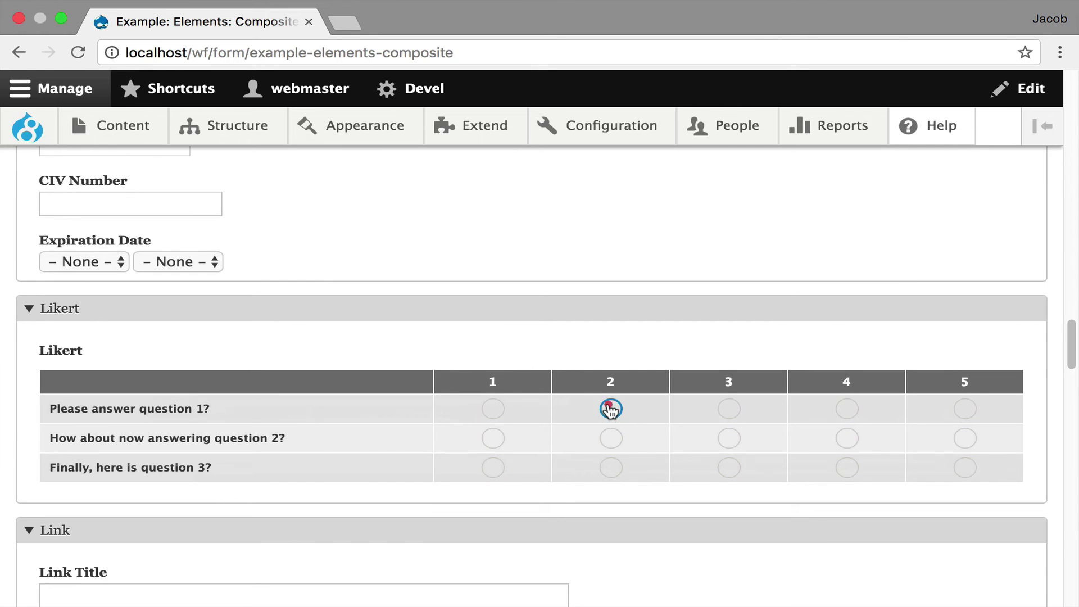
{"action": "left_click", "coordinate": [610, 408]}
{"action": "left_click", "coordinate": [610, 437]}
{"action": "left_click", "coordinate": [610, 467]}
{"action": "scroll", "coordinate": [479, 416], "scroll_direction": "down", "scroll_amount": 2}
{"action": "scroll", "coordinate": [479, 416], "scroll_direction": "down", "scroll_amount": 5}
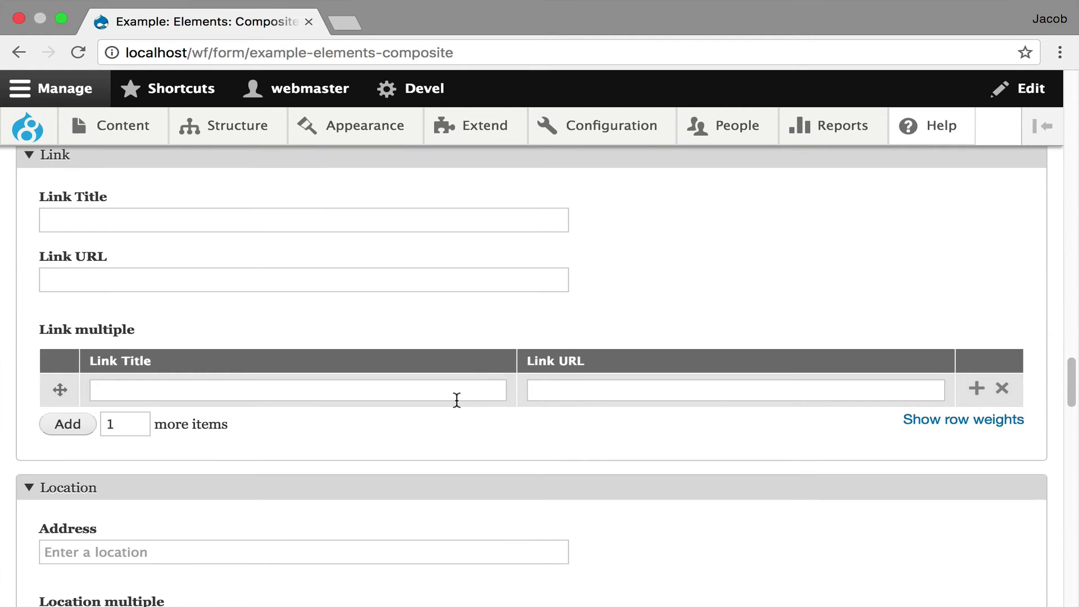
{"action": "scroll", "coordinate": [457, 400], "scroll_direction": "down", "scroll_amount": 3}
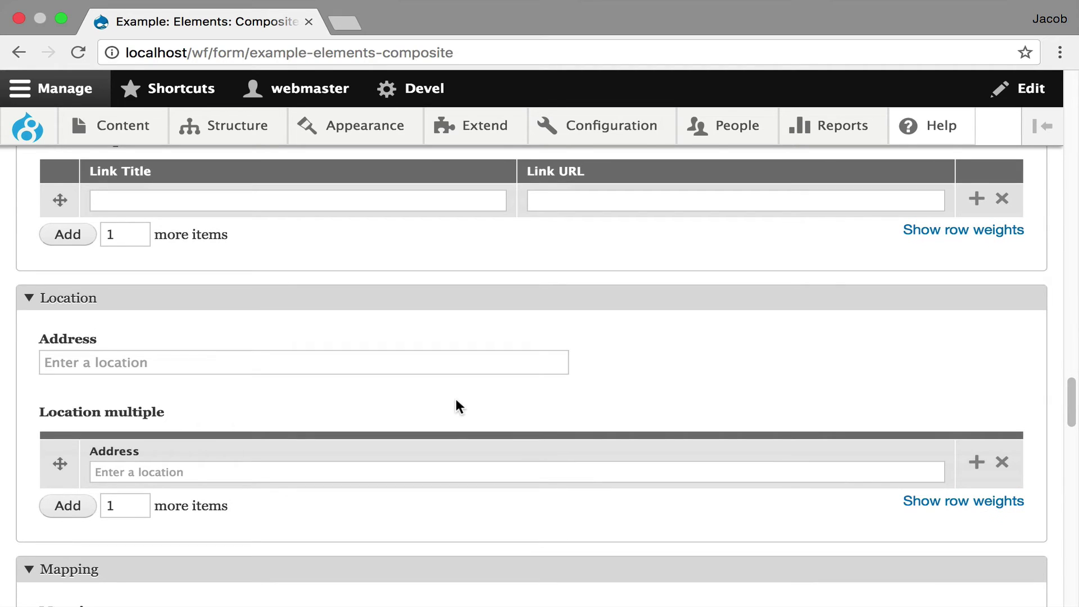
{"action": "scroll", "coordinate": [456, 400], "scroll_direction": "down", "scroll_amount": 4}
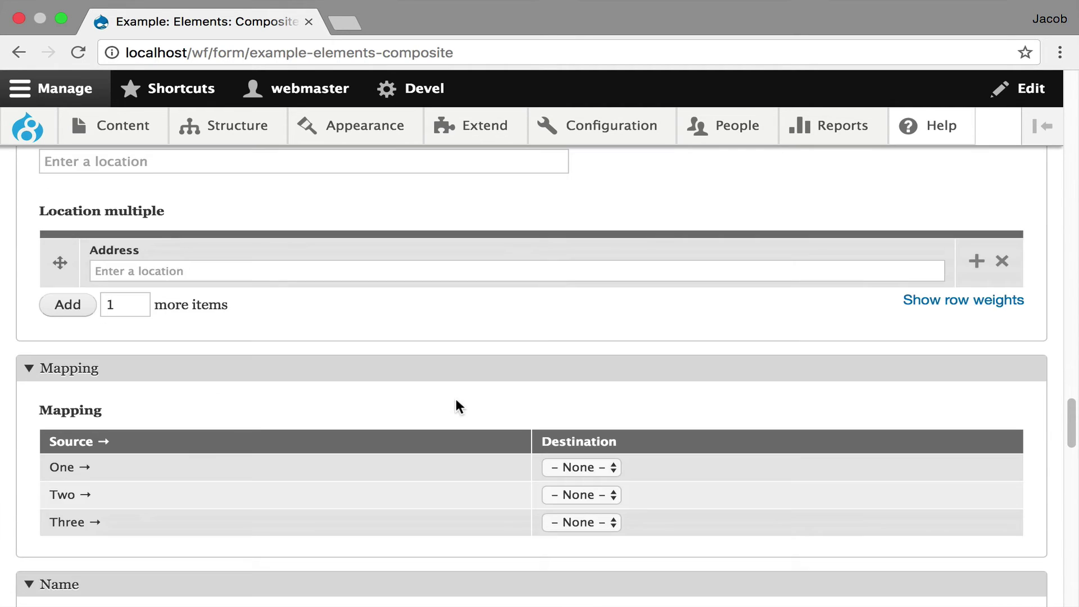
{"action": "scroll", "coordinate": [456, 399], "scroll_direction": "down", "scroll_amount": 3}
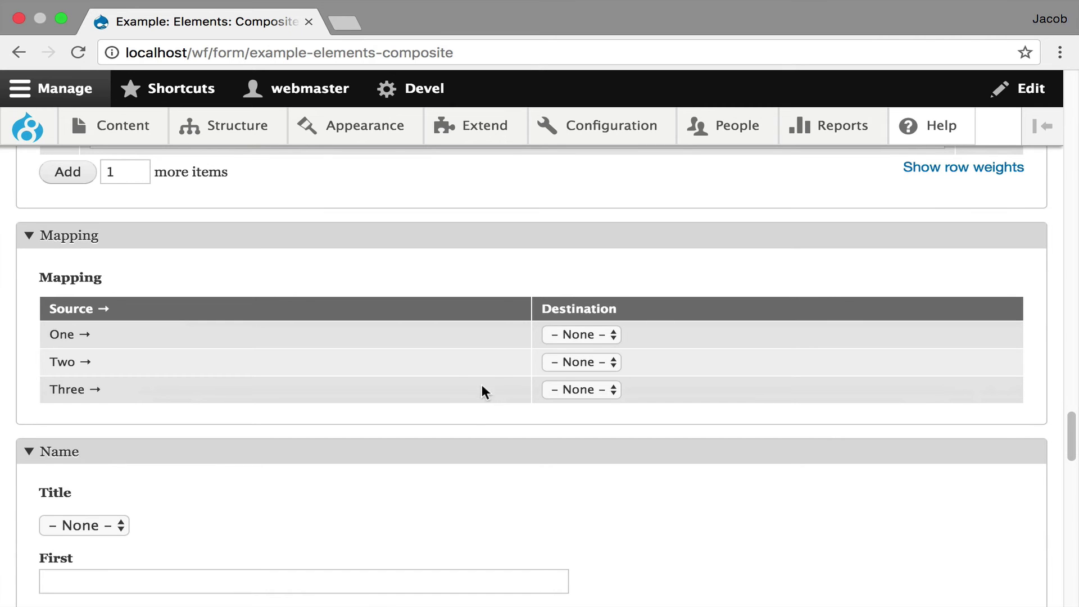
{"action": "scroll", "coordinate": [427, 337], "scroll_direction": "down", "scroll_amount": 6}
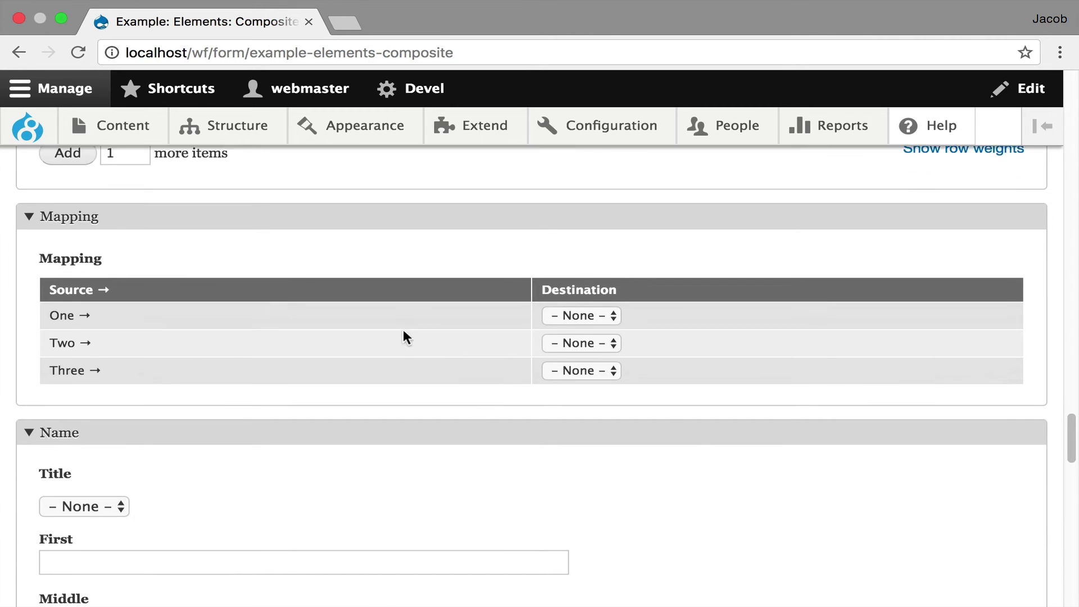
{"action": "scroll", "coordinate": [403, 328], "scroll_direction": "down", "scroll_amount": 10}
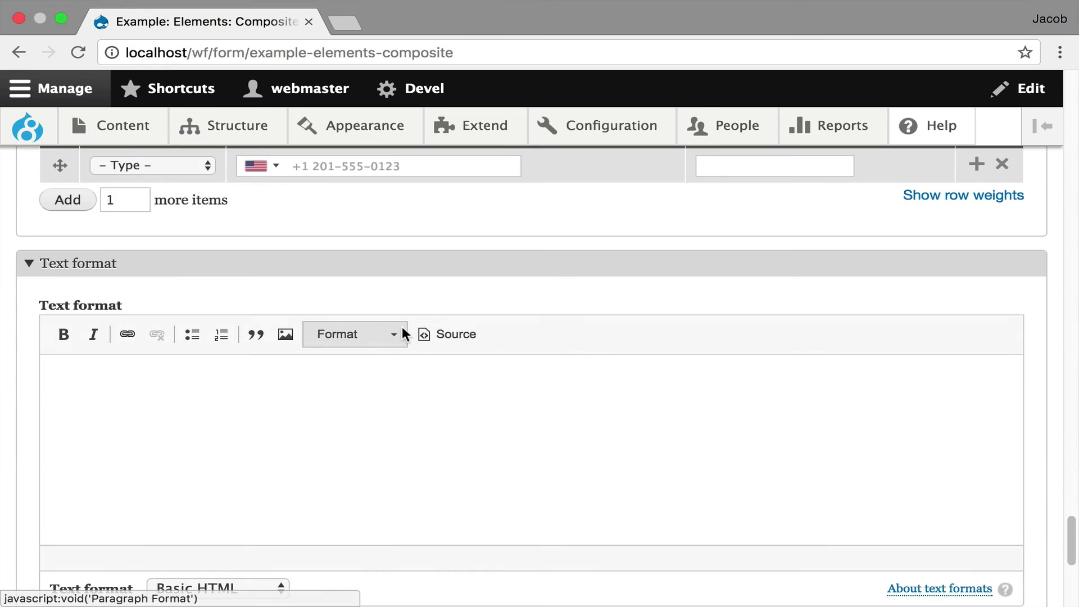
{"action": "scroll", "coordinate": [403, 327], "scroll_direction": "up", "scroll_amount": 3}
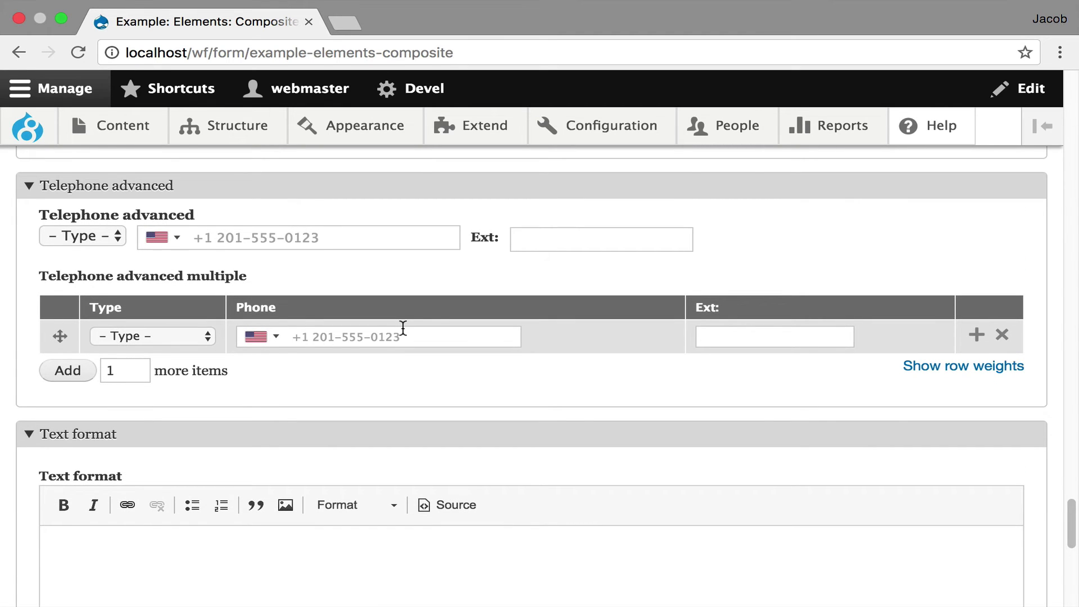
{"action": "left_click", "coordinate": [178, 336]}
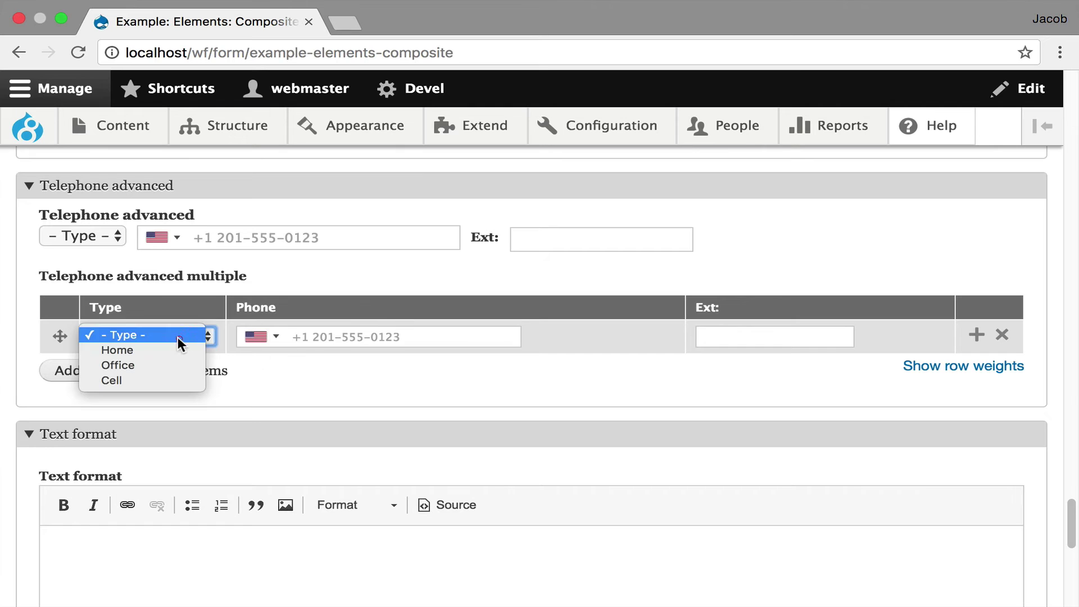
{"action": "left_click", "coordinate": [382, 387]}
{"action": "scroll", "coordinate": [382, 385], "scroll_direction": "down", "scroll_amount": 5}
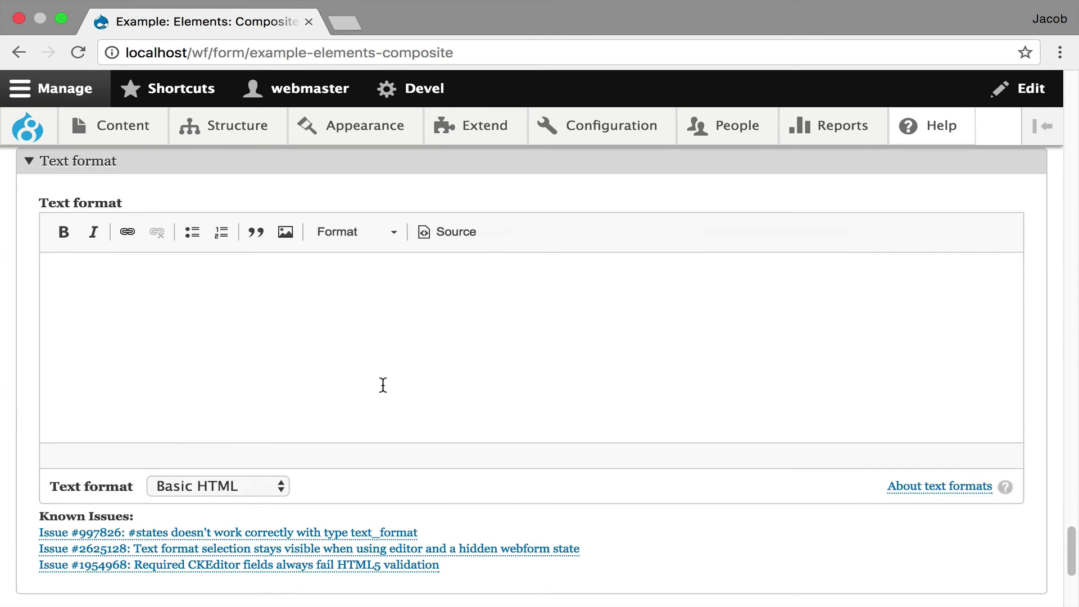
{"action": "scroll", "coordinate": [382, 385], "scroll_direction": "down", "scroll_amount": 4}
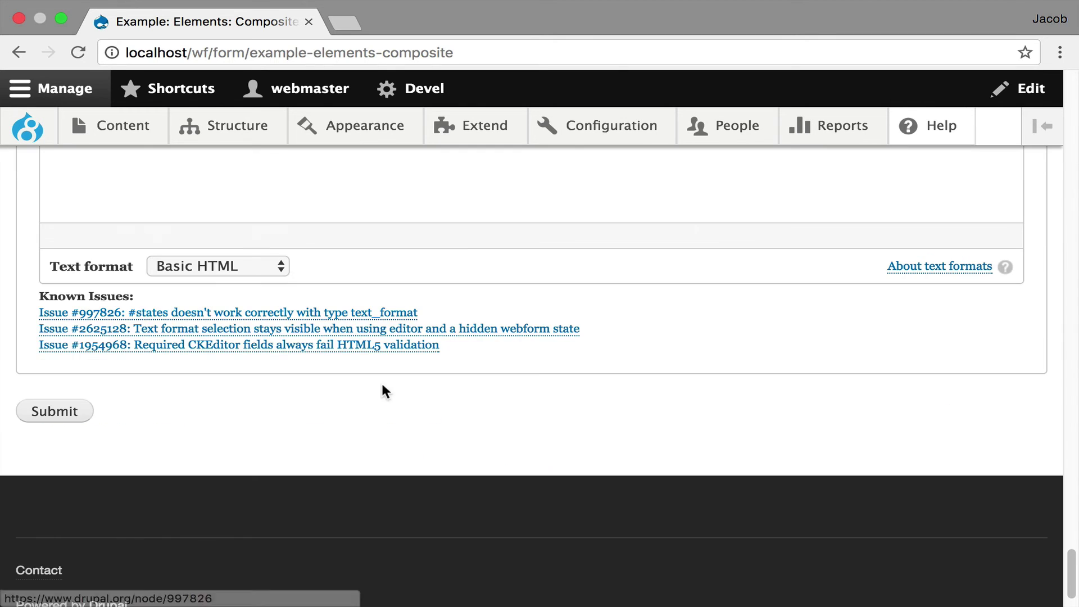
Return to the Webforms list and open Example: Elements: Condition Logic
{"action": "left_click", "coordinate": [20, 52]}
{"action": "scroll", "coordinate": [294, 325], "scroll_direction": "down", "scroll_amount": 2}
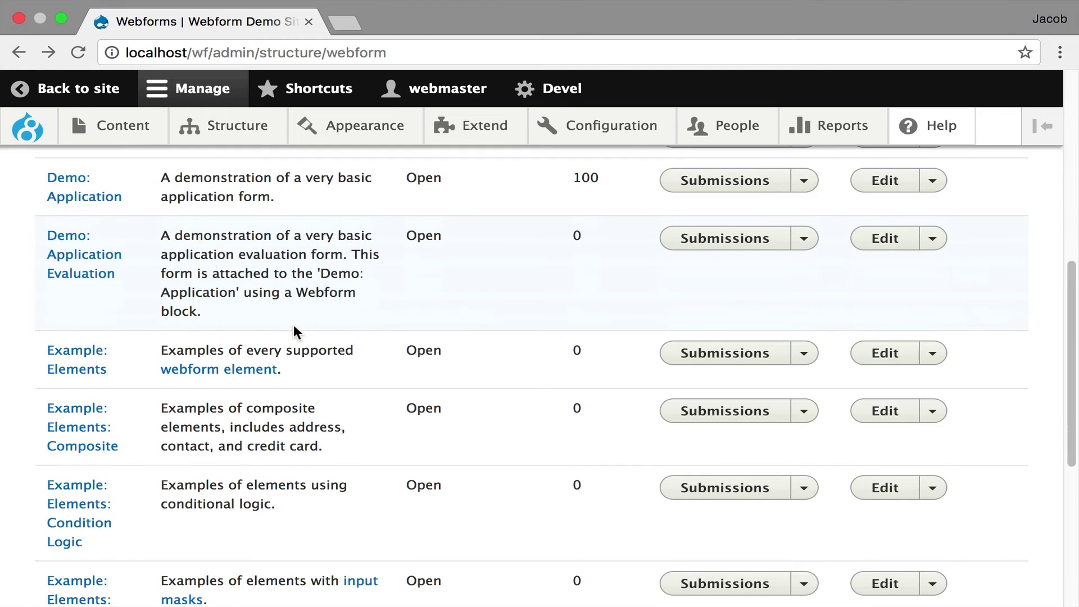
{"action": "left_click", "coordinate": [79, 486]}
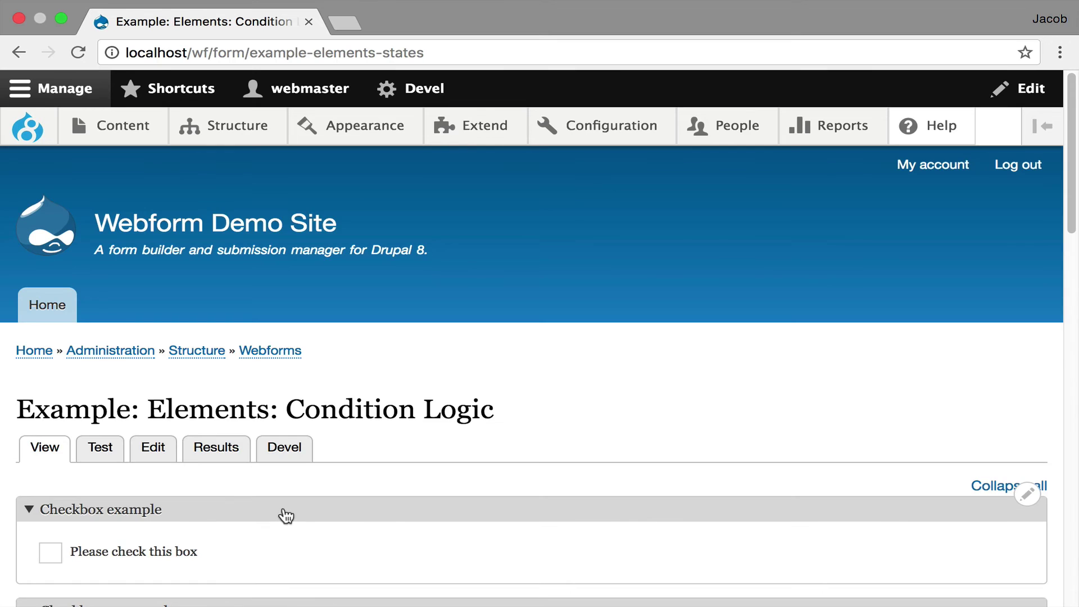
Tick 'Please check this box' to reveal the explanation field, then untick it
{"action": "scroll", "coordinate": [281, 513], "scroll_direction": "down", "scroll_amount": 2}
{"action": "left_click", "coordinate": [158, 428]}
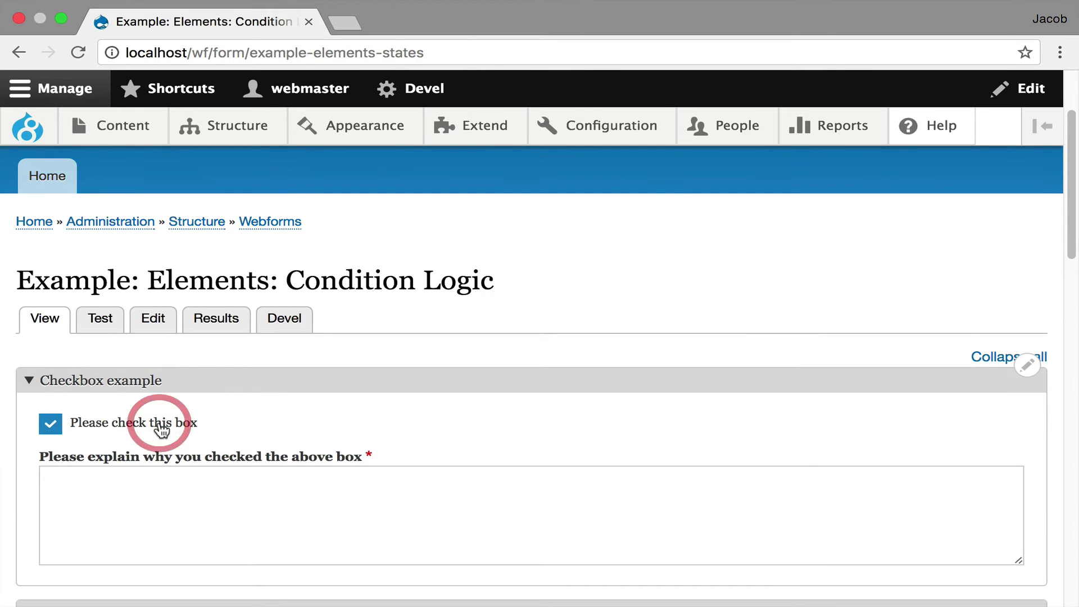
{"action": "left_click", "coordinate": [161, 430]}
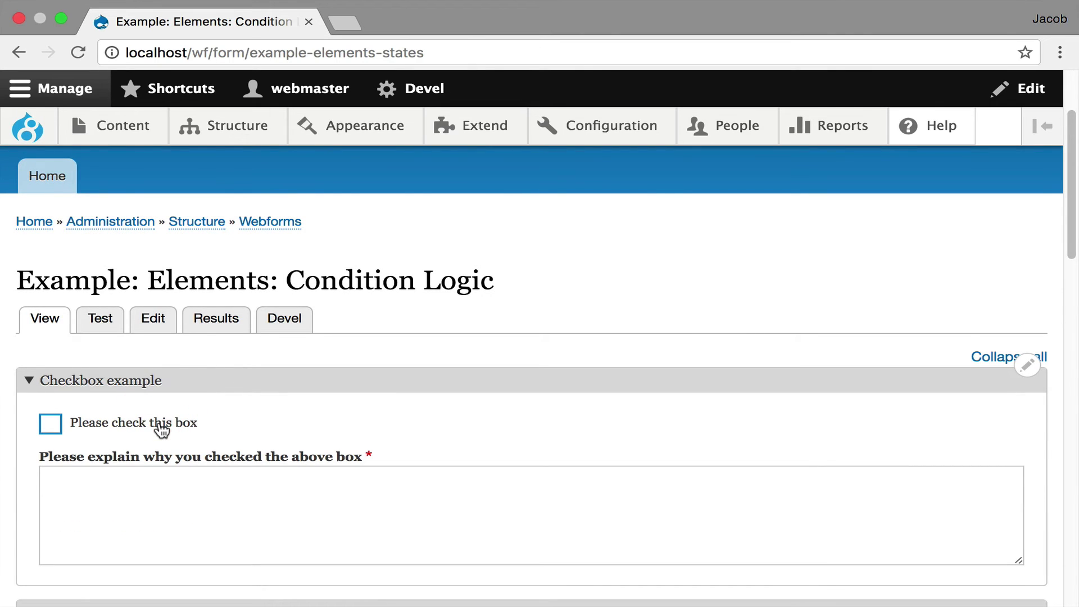
Open Example: Layout: Basic and dismiss its info, status, warning and error messages
{"action": "left_click", "coordinate": [19, 53]}
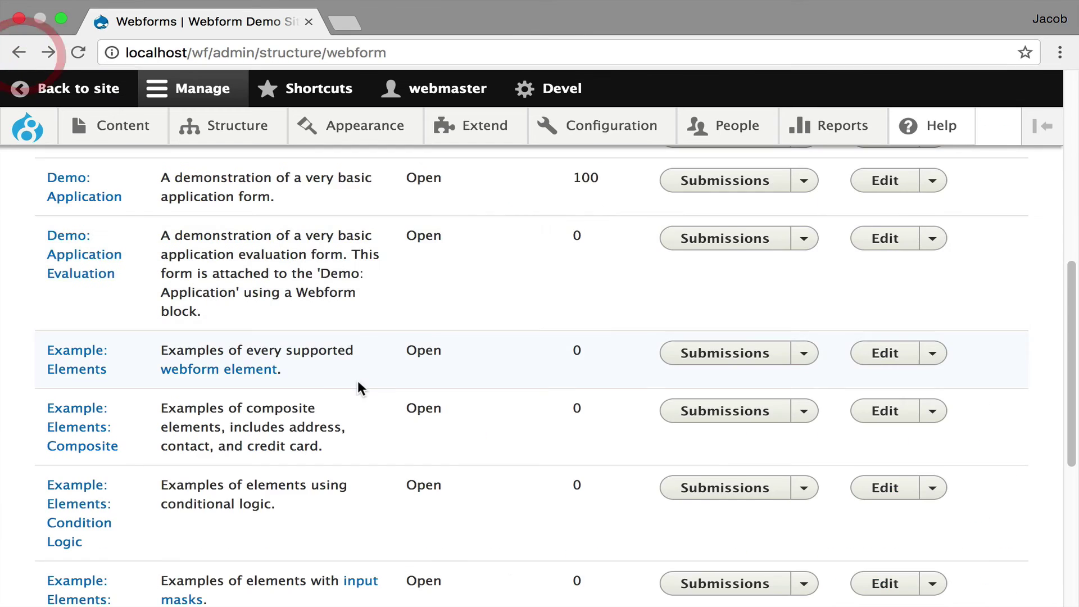
{"action": "scroll", "coordinate": [337, 387], "scroll_direction": "down", "scroll_amount": 2}
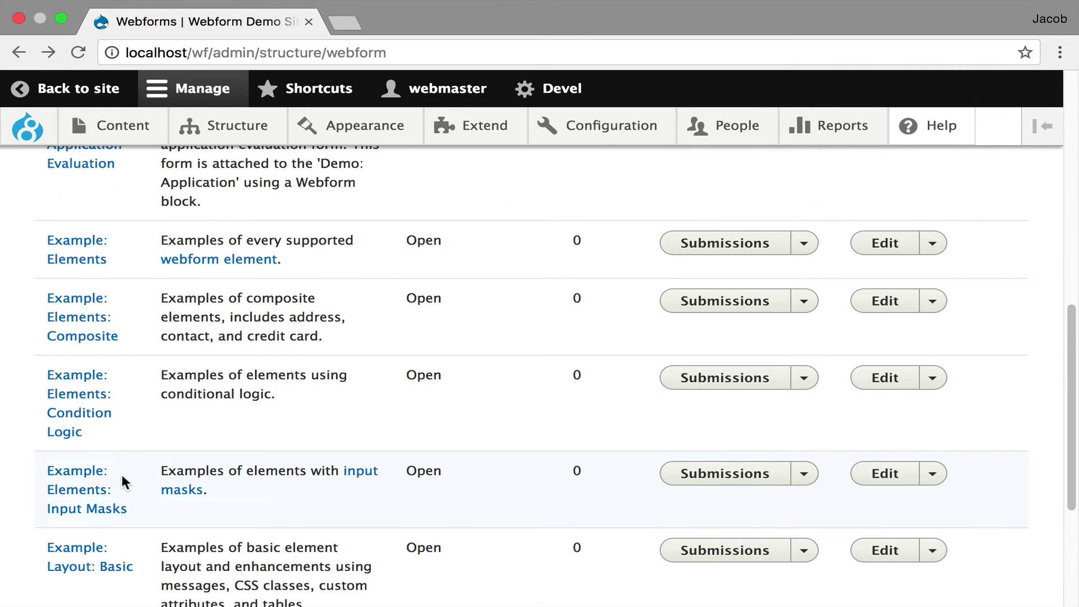
{"action": "scroll", "coordinate": [258, 402], "scroll_direction": "down", "scroll_amount": 2}
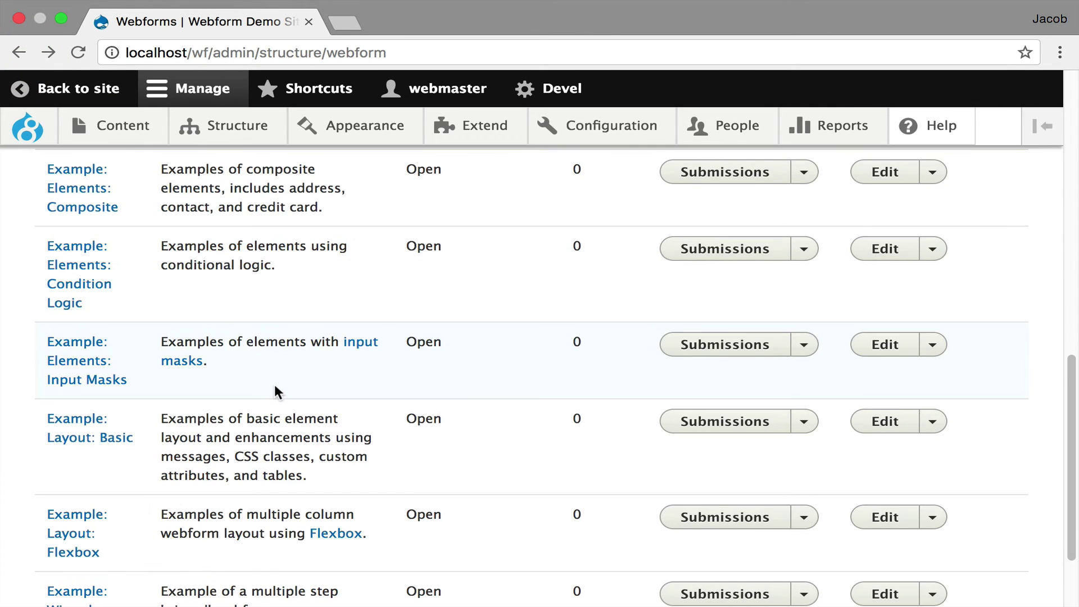
{"action": "left_click", "coordinate": [104, 440]}
{"action": "scroll", "coordinate": [861, 372], "scroll_direction": "down", "scroll_amount": 5}
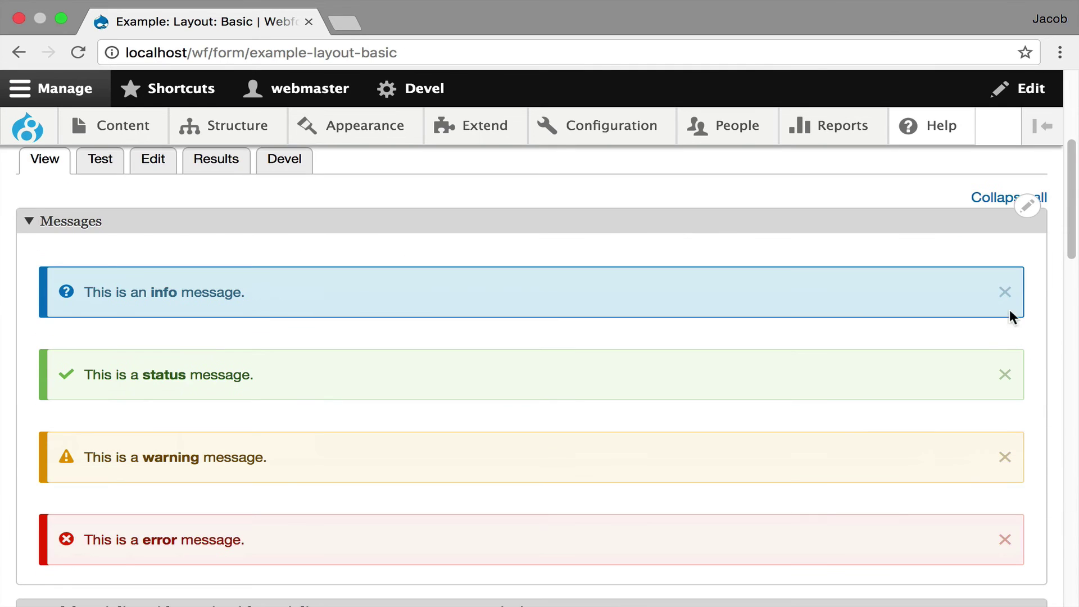
{"action": "left_click", "coordinate": [995, 287]}
{"action": "left_click", "coordinate": [1004, 291]}
{"action": "left_click", "coordinate": [1004, 292]}
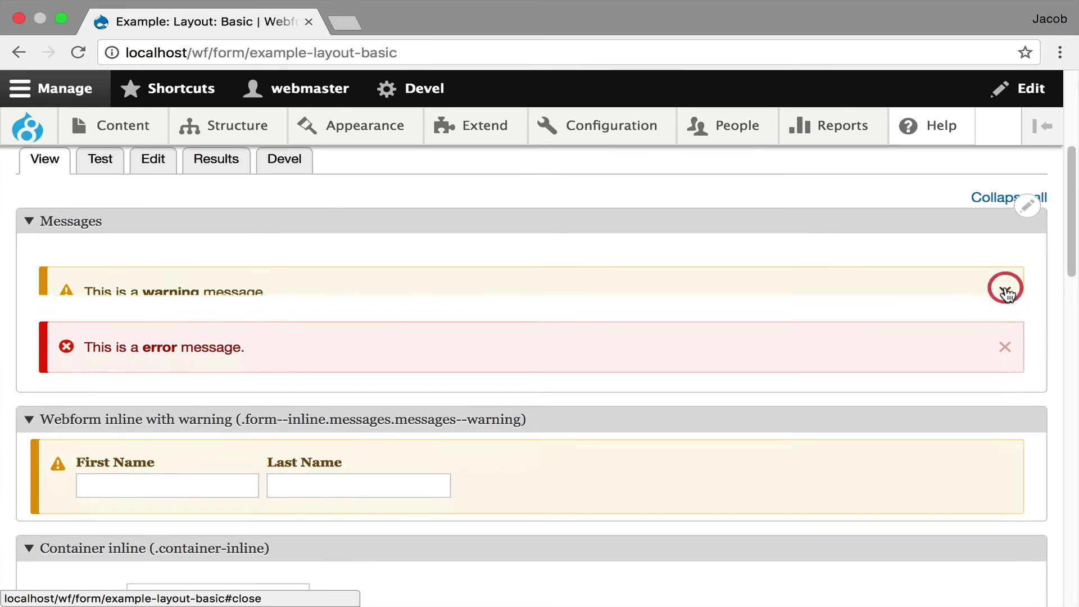
{"action": "left_click", "coordinate": [1006, 290]}
{"action": "scroll", "coordinate": [555, 371], "scroll_direction": "down", "scroll_amount": 9}
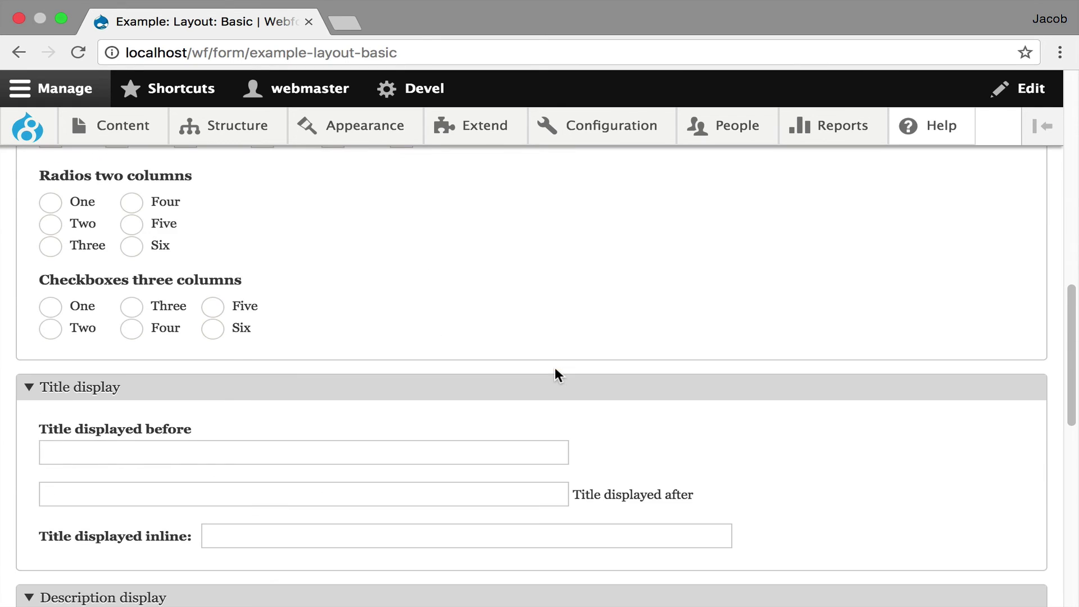
Go back to the Webforms list and view the Example: Layout: Flexbox form
{"action": "left_click", "coordinate": [20, 51]}
{"action": "left_click", "coordinate": [89, 524]}
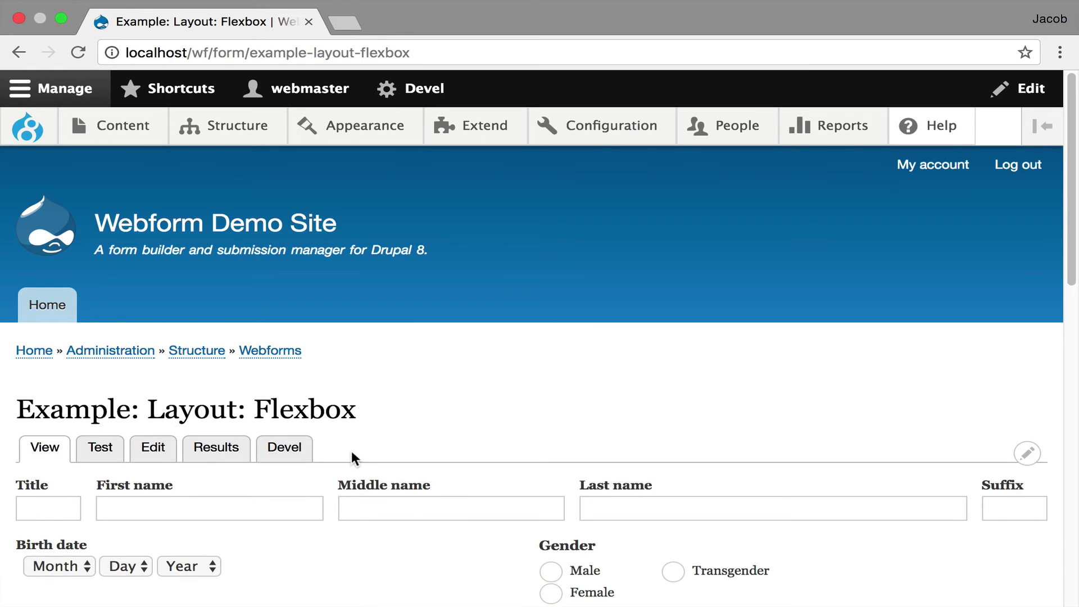
{"action": "scroll", "coordinate": [413, 315], "scroll_direction": "down", "scroll_amount": 3}
{"action": "scroll", "coordinate": [414, 316], "scroll_direction": "down", "scroll_amount": 2}
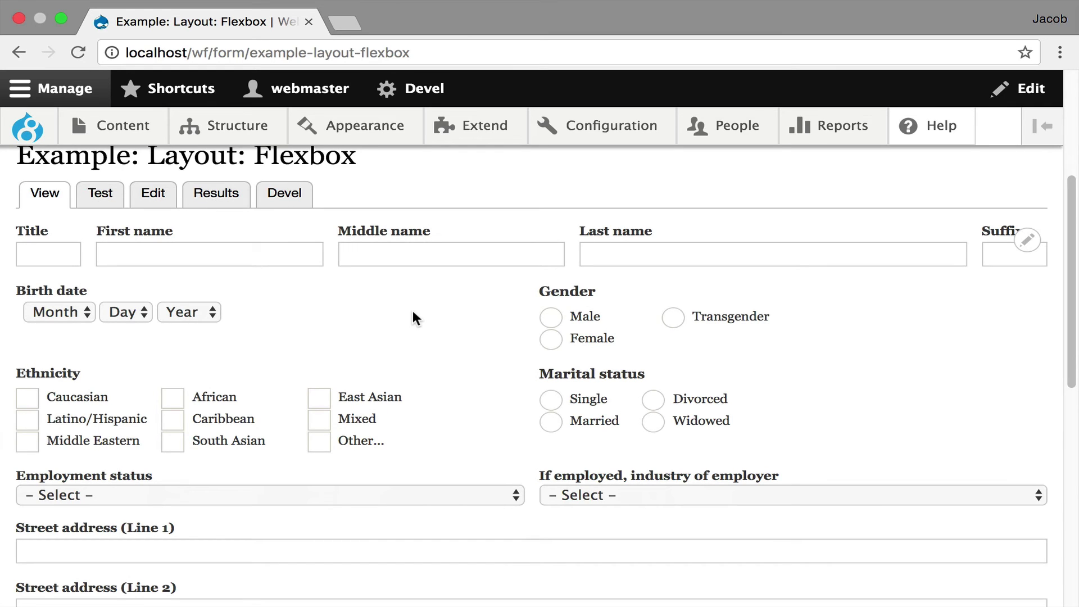
{"action": "scroll", "coordinate": [412, 318], "scroll_direction": "down", "scroll_amount": 1}
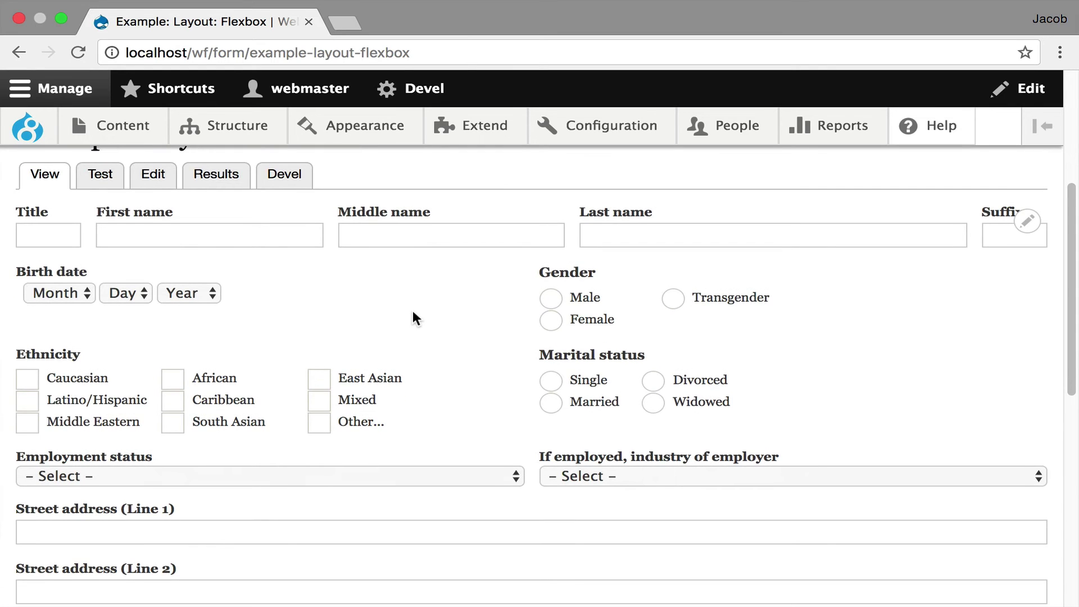
View the Example: Wizard form, then return to the top of the Webforms list
{"action": "left_click", "coordinate": [19, 53]}
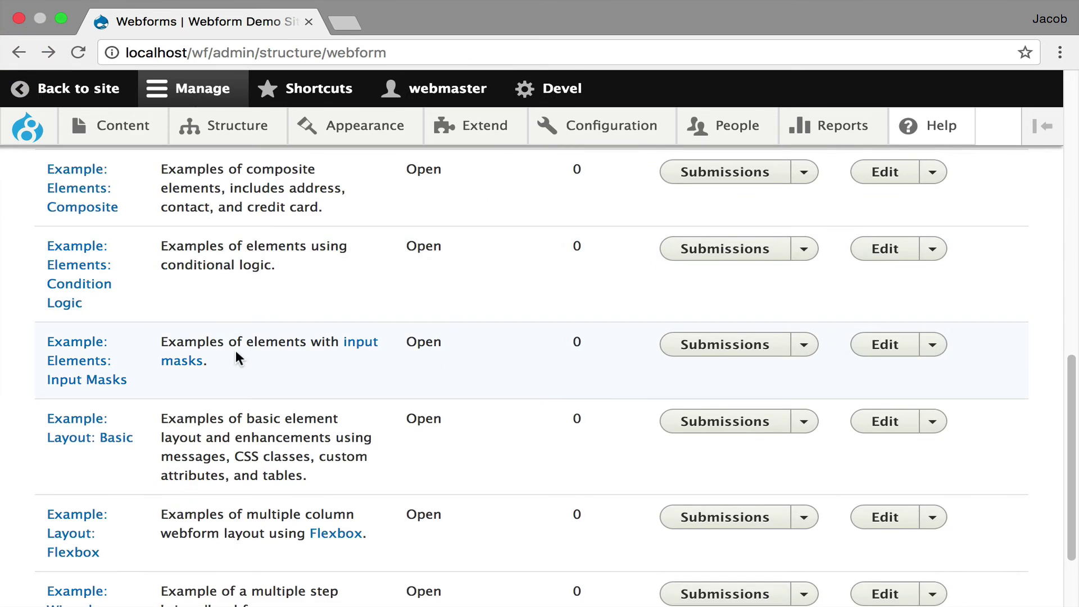
{"action": "scroll", "coordinate": [235, 349], "scroll_direction": "down", "scroll_amount": 3}
{"action": "left_click", "coordinate": [82, 482]}
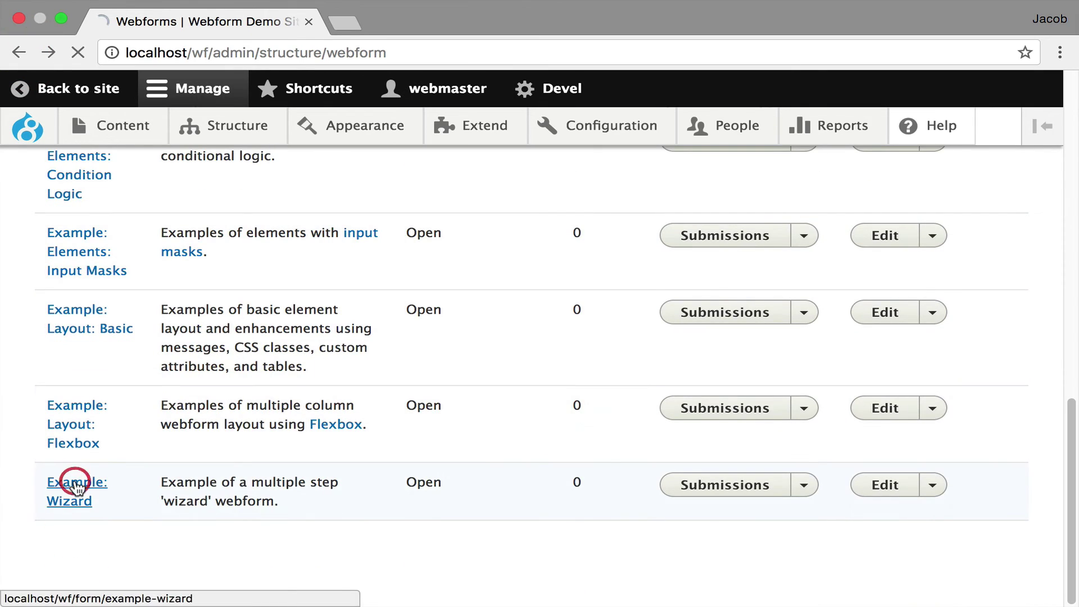
{"action": "scroll", "coordinate": [437, 440], "scroll_direction": "down", "scroll_amount": 5}
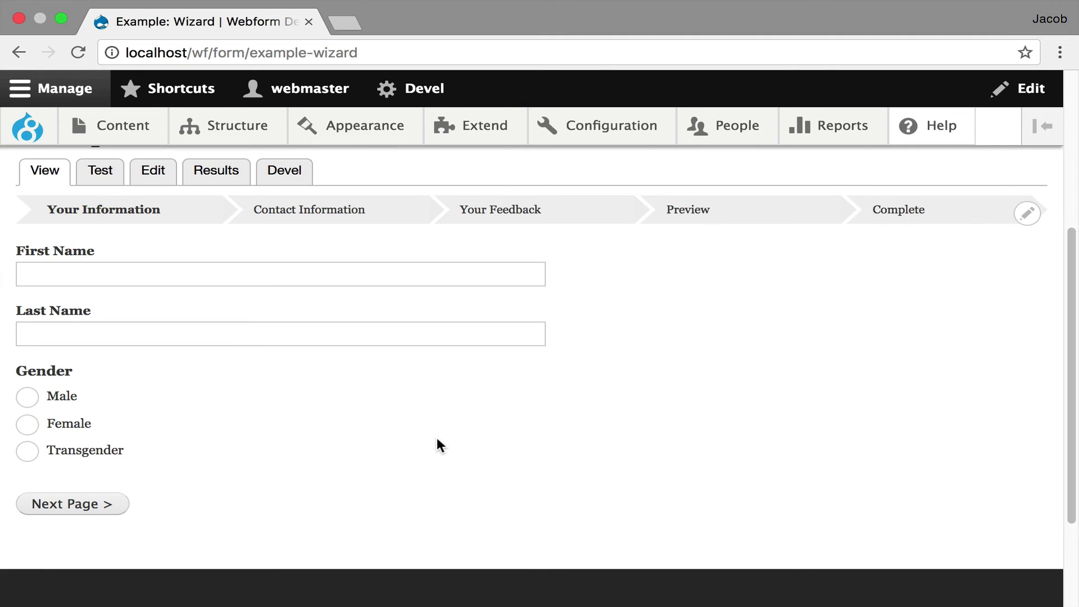
{"action": "scroll", "coordinate": [438, 443], "scroll_direction": "up", "scroll_amount": 5}
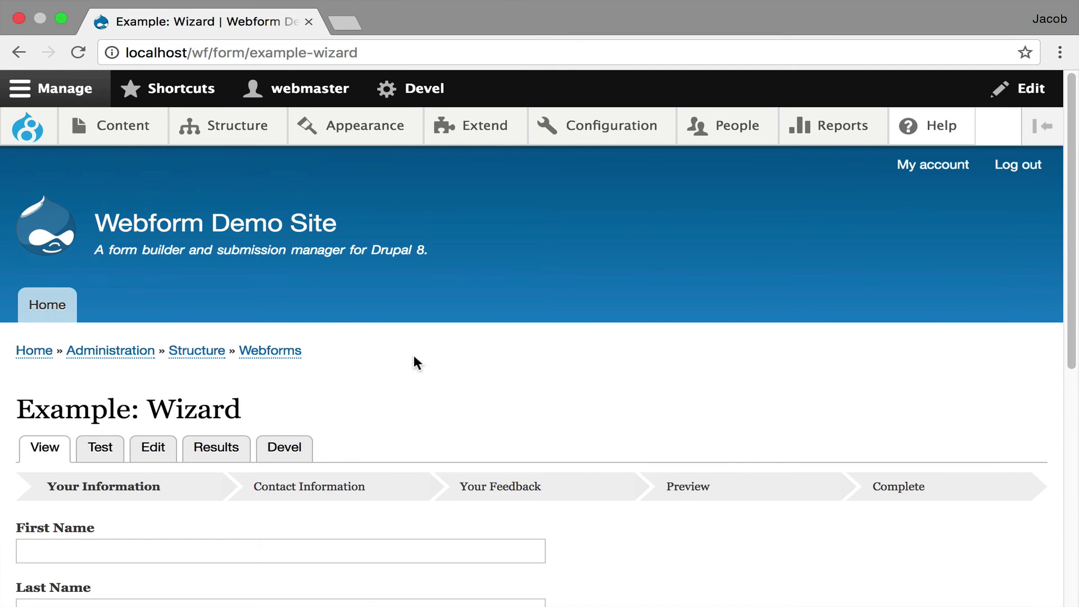
{"action": "left_click", "coordinate": [18, 53]}
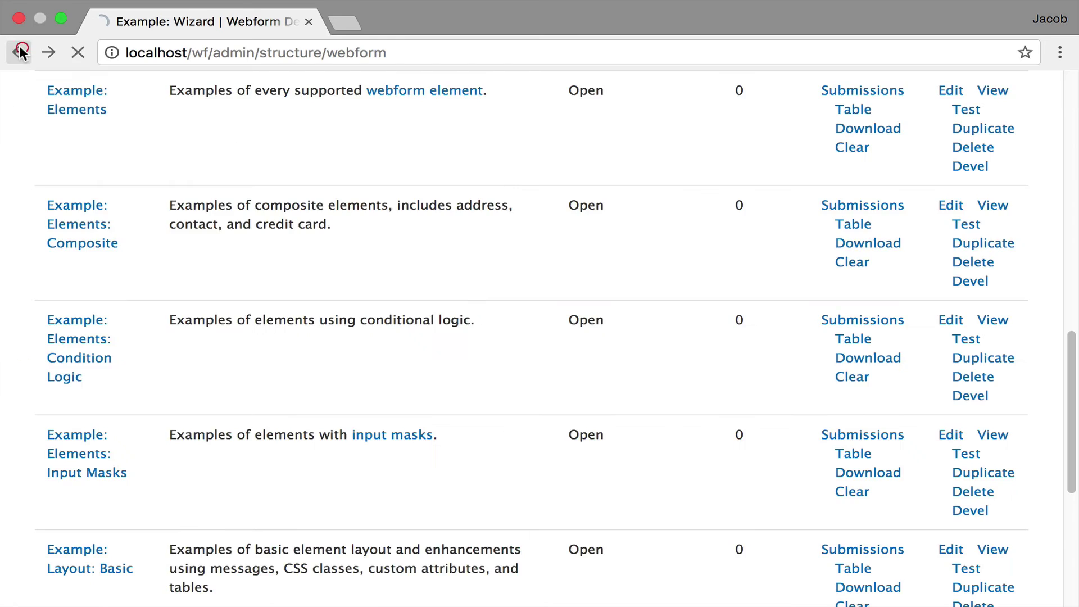
{"action": "scroll", "coordinate": [262, 348], "scroll_direction": "up", "scroll_amount": 15}
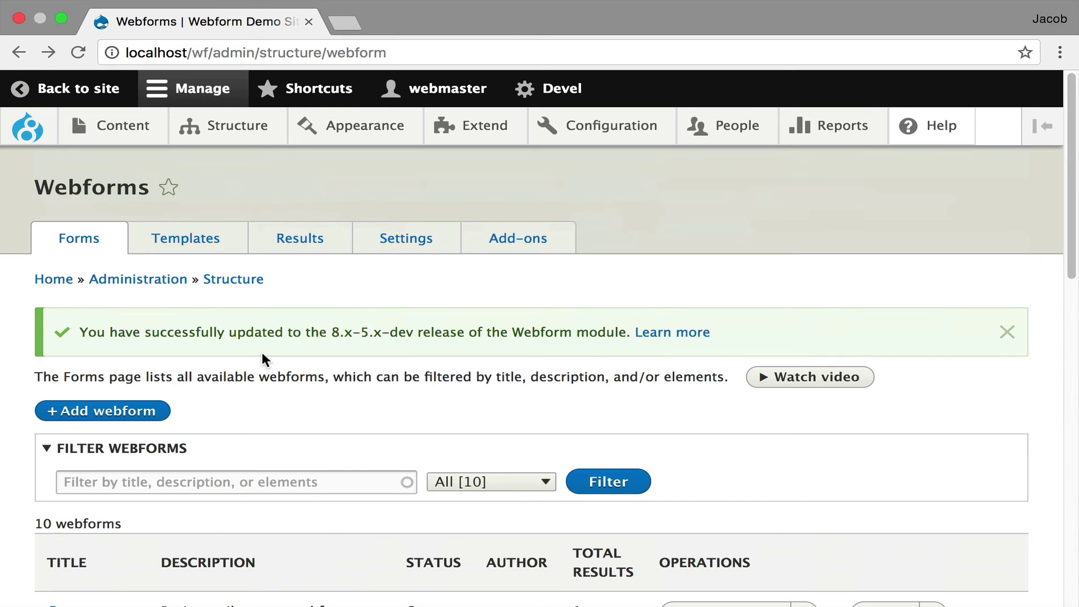
Show the webform Templates list and preview the Donation template
{"action": "left_click", "coordinate": [211, 253]}
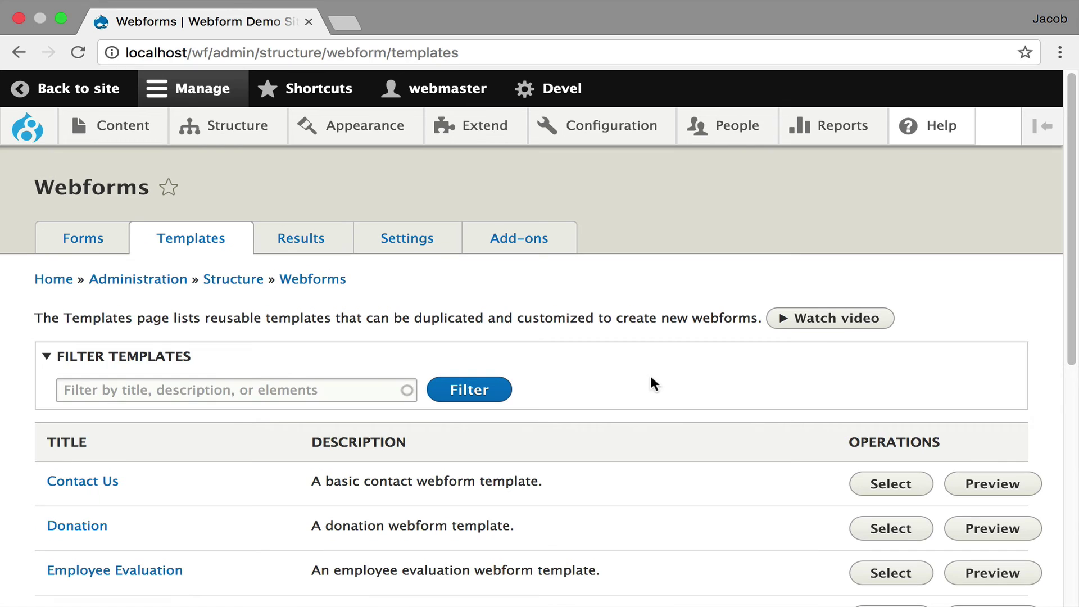
{"action": "scroll", "coordinate": [663, 415], "scroll_direction": "down", "scroll_amount": 5}
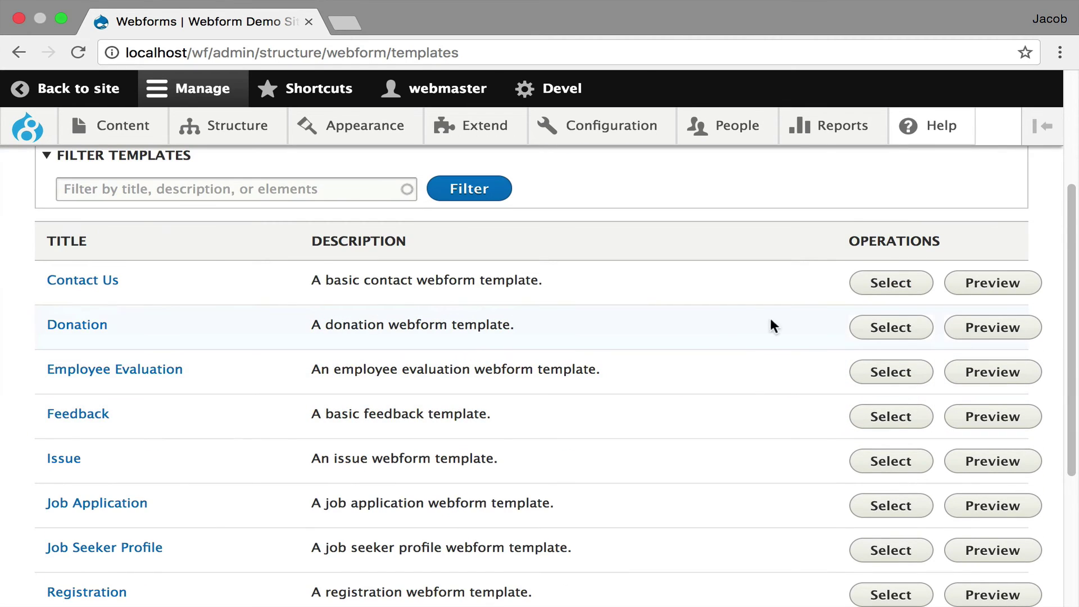
{"action": "left_click", "coordinate": [976, 328]}
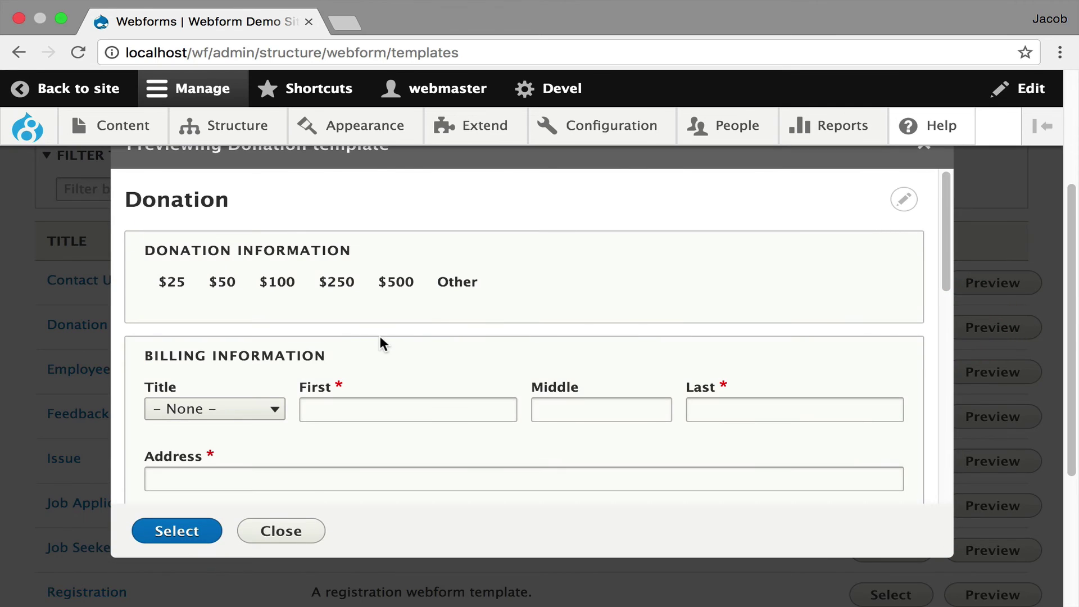
Pick the Other donation amount, scroll through the preview, and close it
{"action": "left_click", "coordinate": [466, 282]}
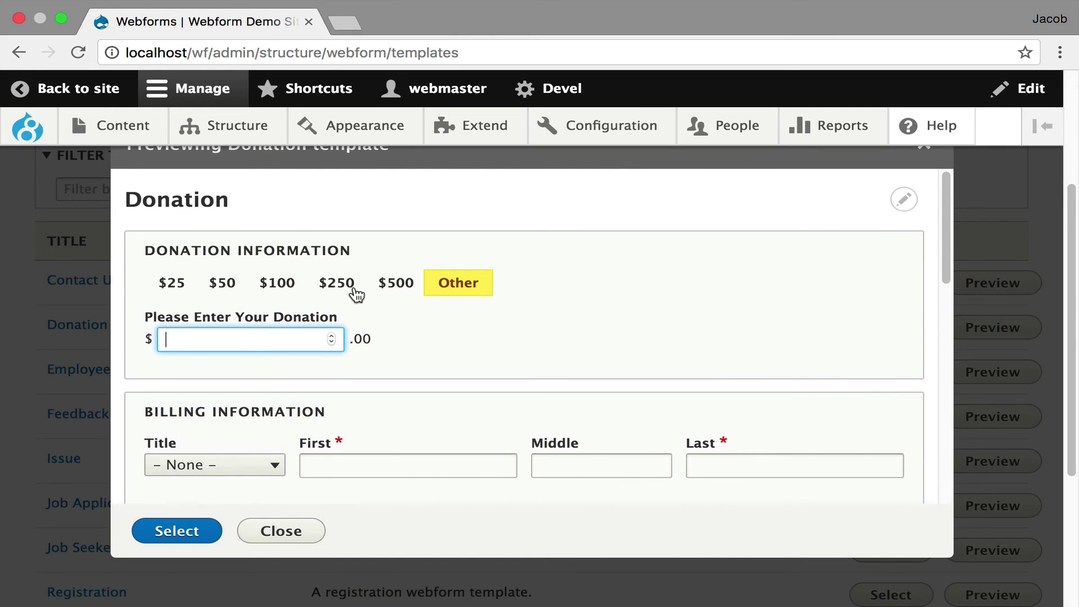
{"action": "scroll", "coordinate": [455, 334], "scroll_direction": "down", "scroll_amount": 5}
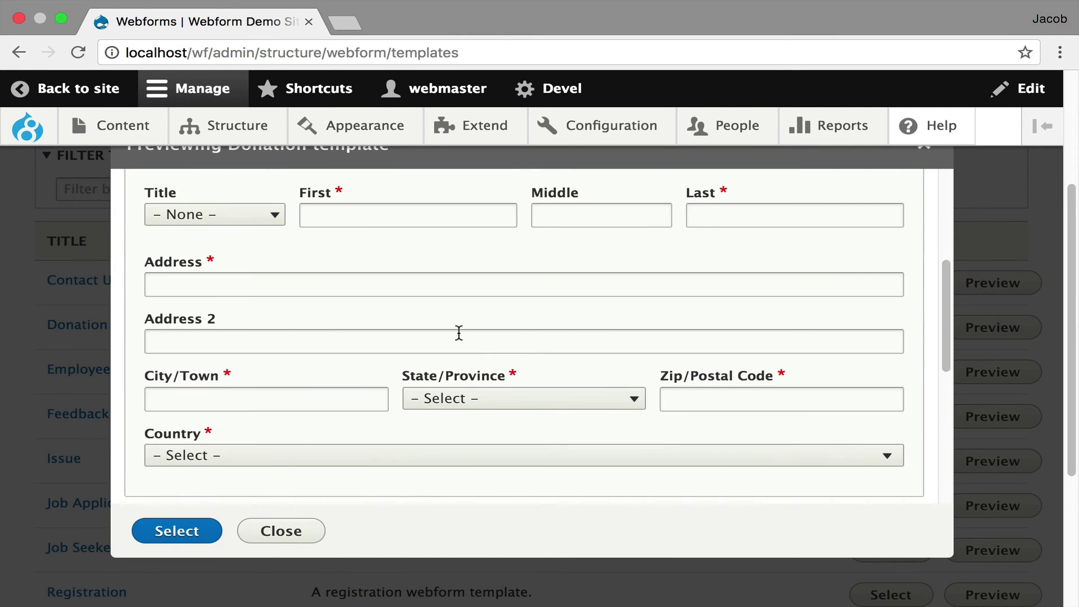
{"action": "scroll", "coordinate": [459, 333], "scroll_direction": "down", "scroll_amount": 5}
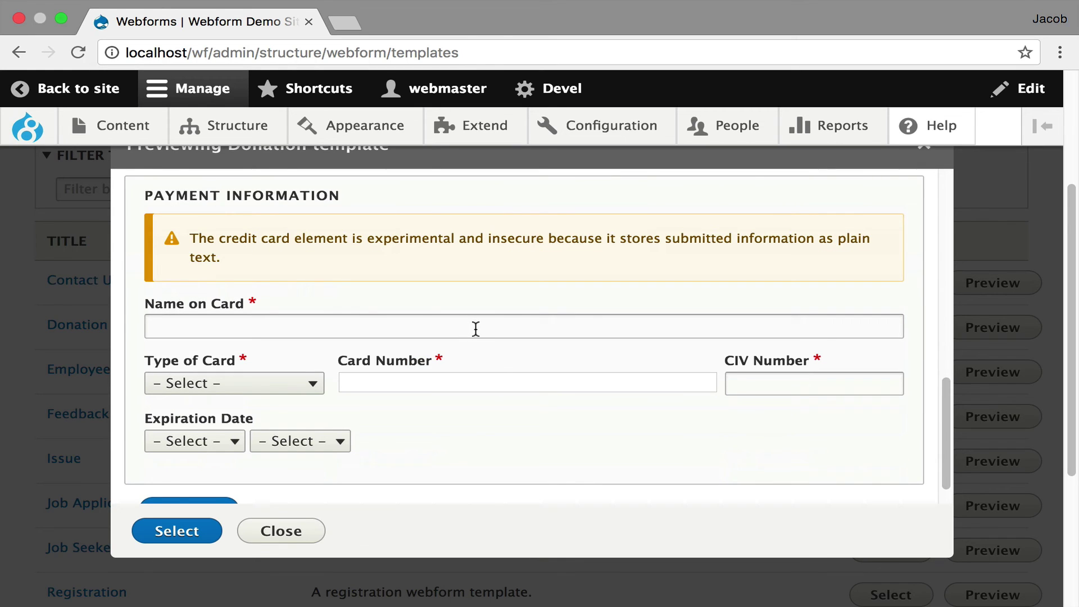
{"action": "scroll", "coordinate": [476, 328], "scroll_direction": "down", "scroll_amount": 2}
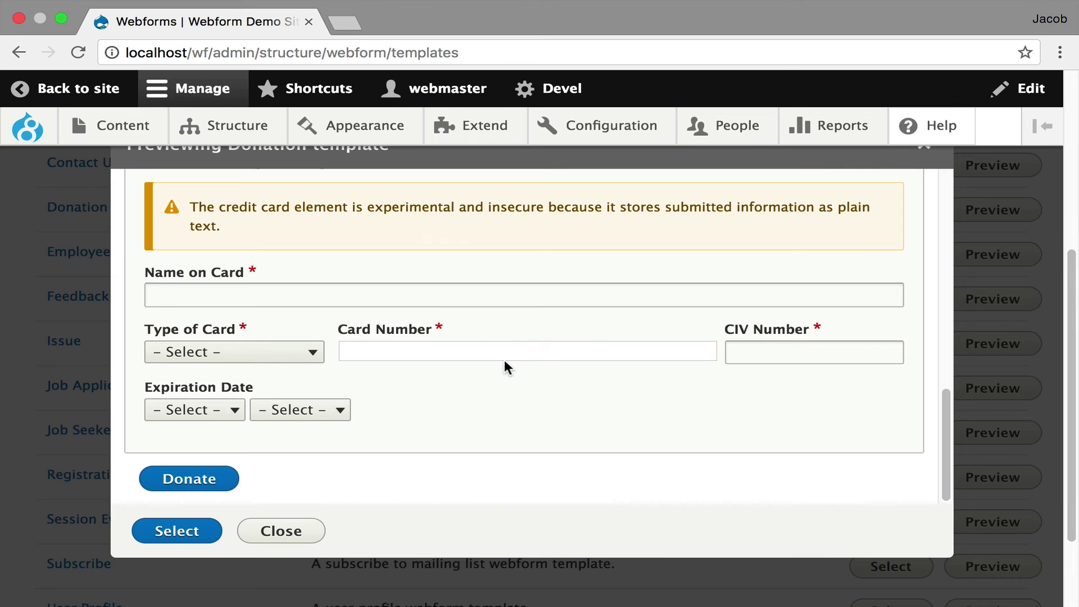
{"action": "left_click", "coordinate": [921, 150]}
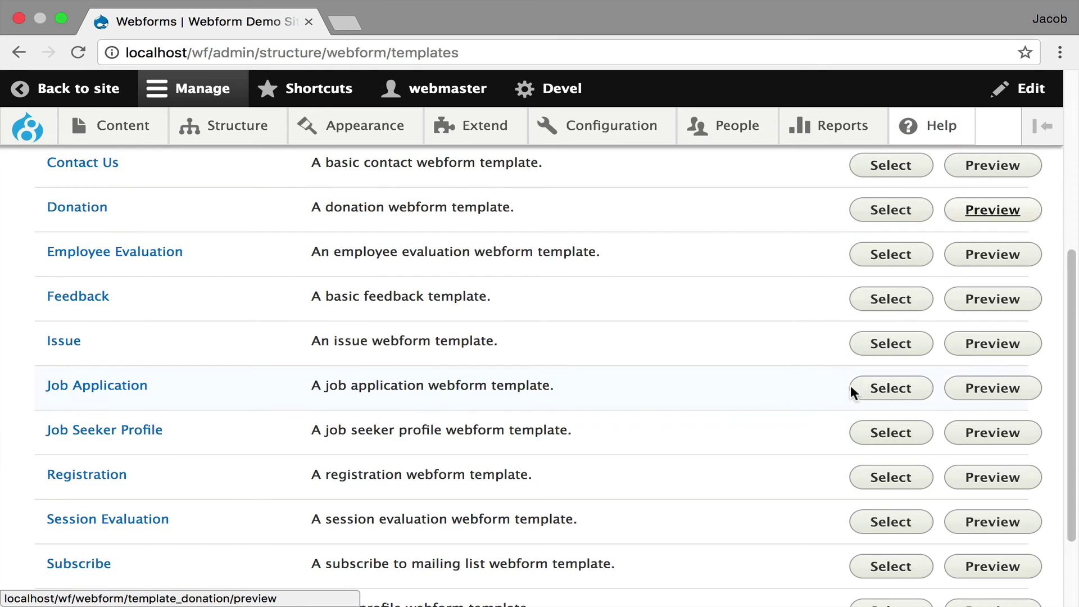
{"action": "left_click", "coordinate": [993, 388]}
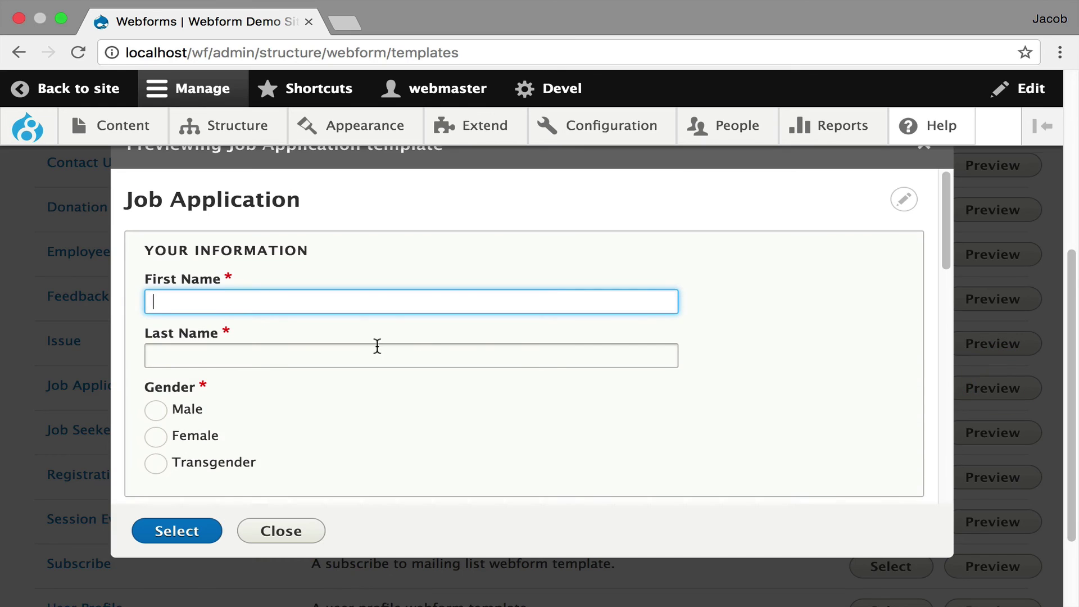
{"action": "scroll", "coordinate": [370, 348], "scroll_direction": "down", "scroll_amount": 15}
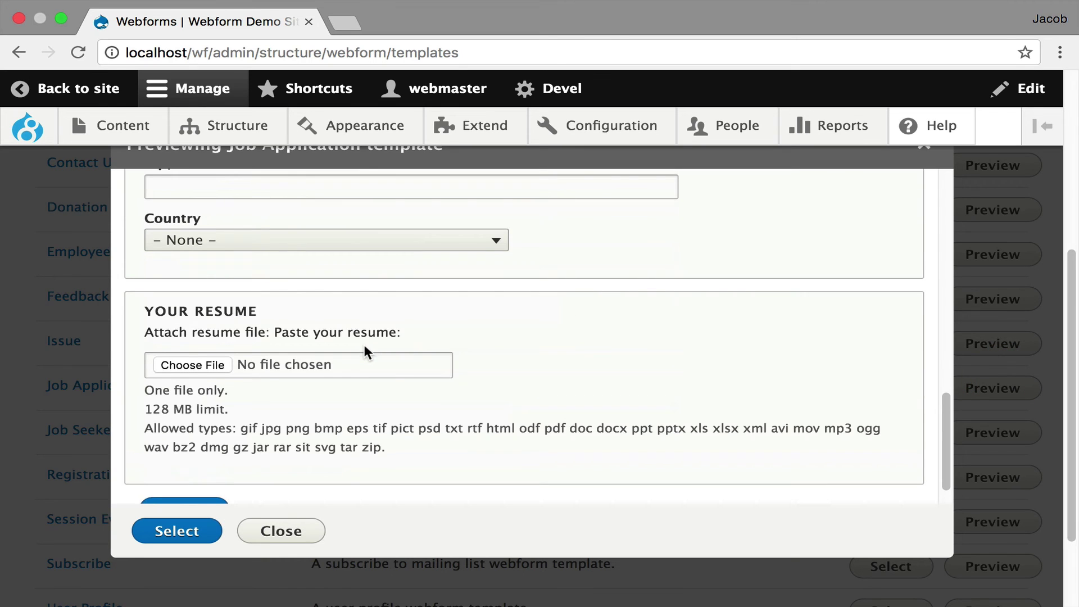
{"action": "scroll", "coordinate": [366, 351], "scroll_direction": "down", "scroll_amount": 3}
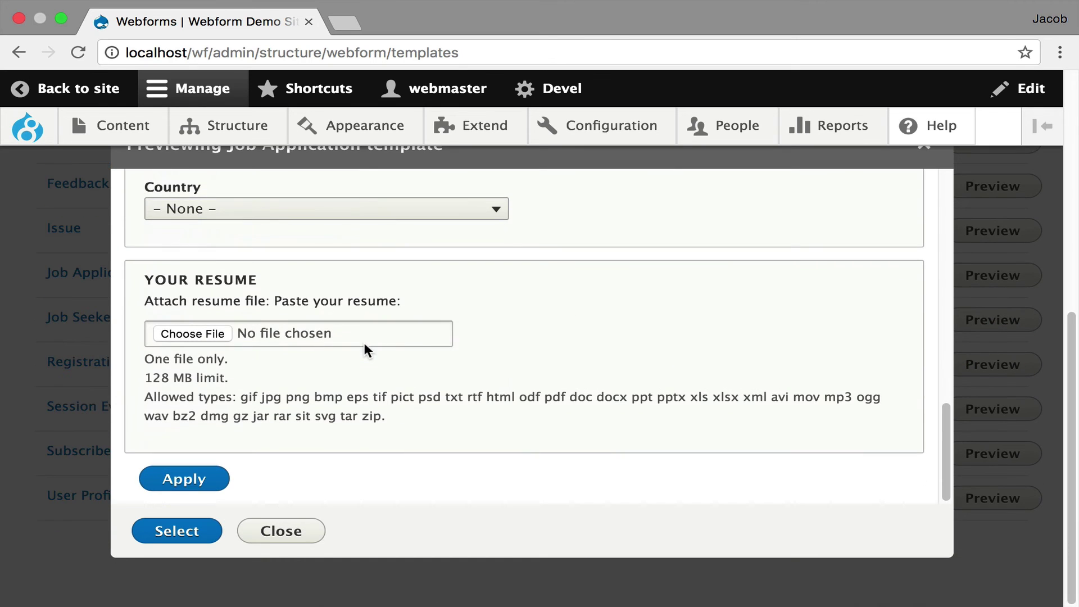
{"action": "left_click", "coordinate": [930, 153]}
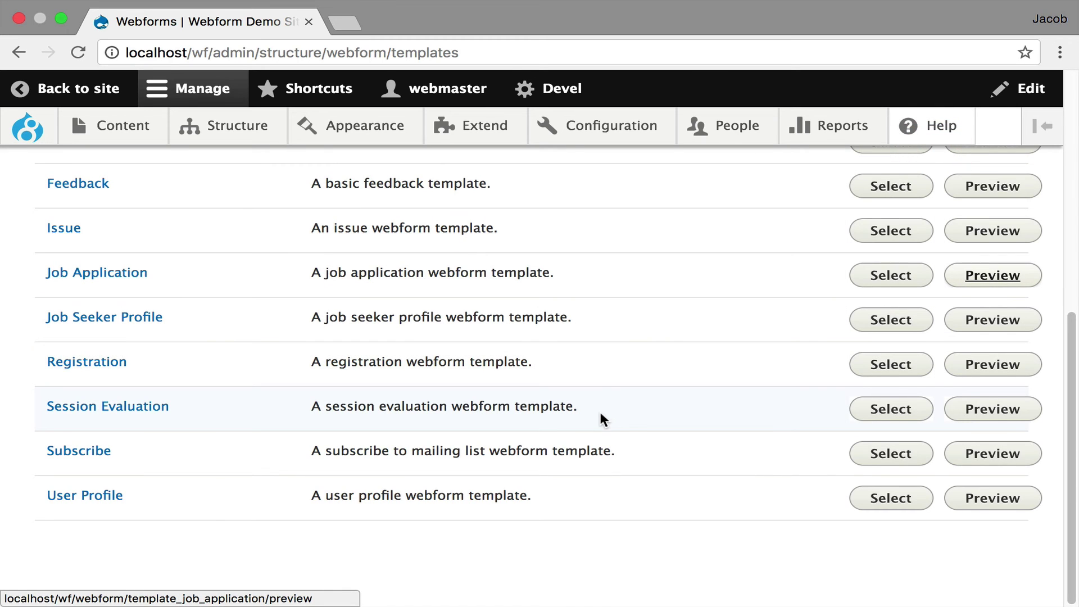
{"action": "scroll", "coordinate": [414, 384], "scroll_direction": "up", "scroll_amount": 5}
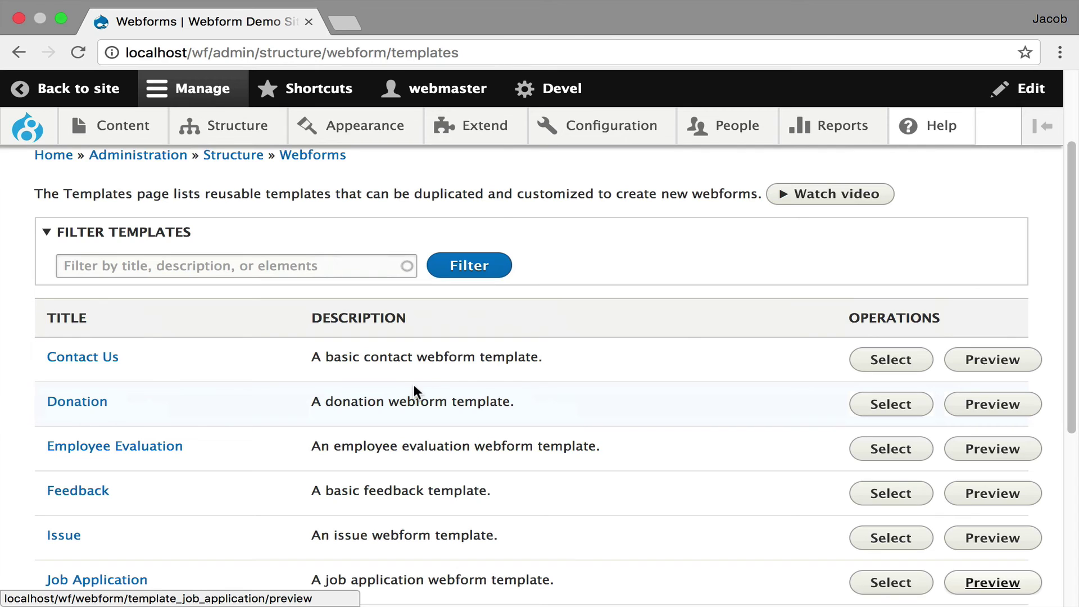
Return to the Forms list and dismiss the module update message
{"action": "scroll", "coordinate": [403, 383], "scroll_direction": "up", "scroll_amount": 3}
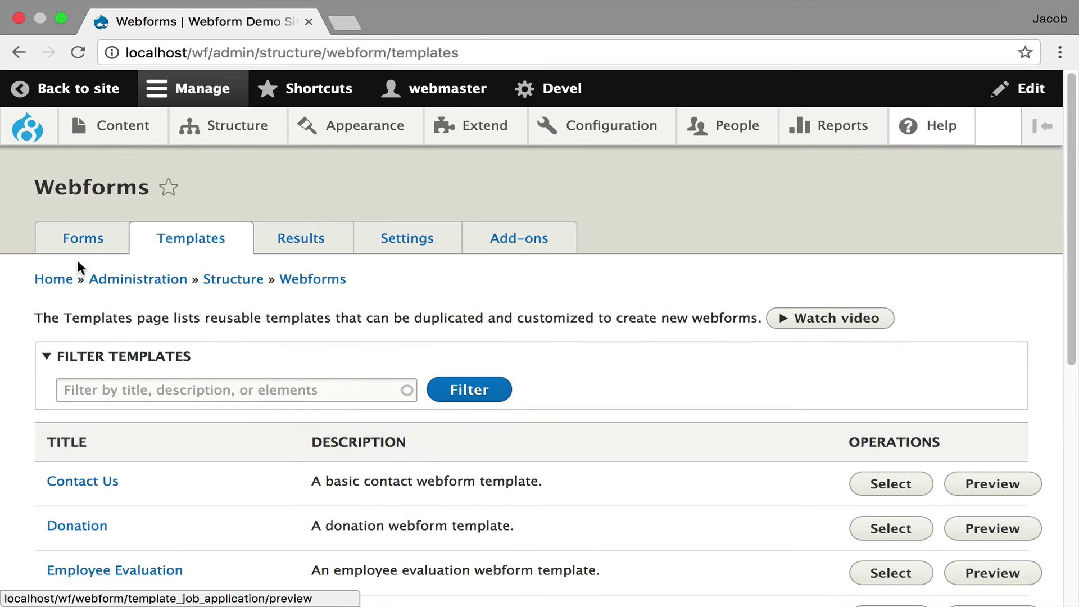
{"action": "left_click", "coordinate": [86, 240]}
{"action": "scroll", "coordinate": [258, 352], "scroll_direction": "down", "scroll_amount": 2}
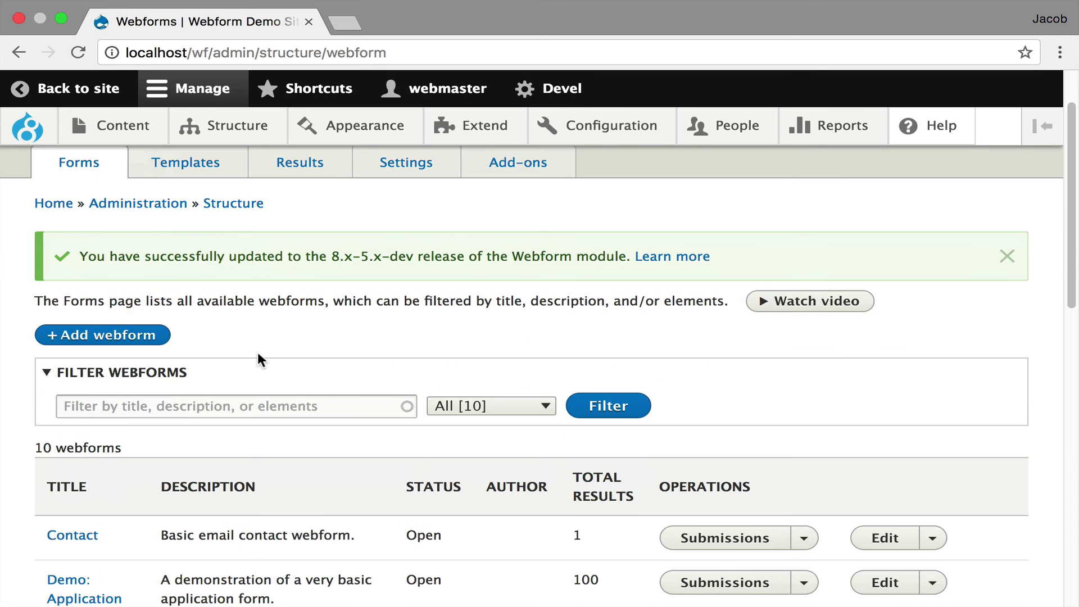
{"action": "left_click", "coordinate": [1006, 256]}
Open the Demo: Application form and scroll through its Name and Company fields
{"action": "scroll", "coordinate": [243, 356], "scroll_direction": "down", "scroll_amount": 2}
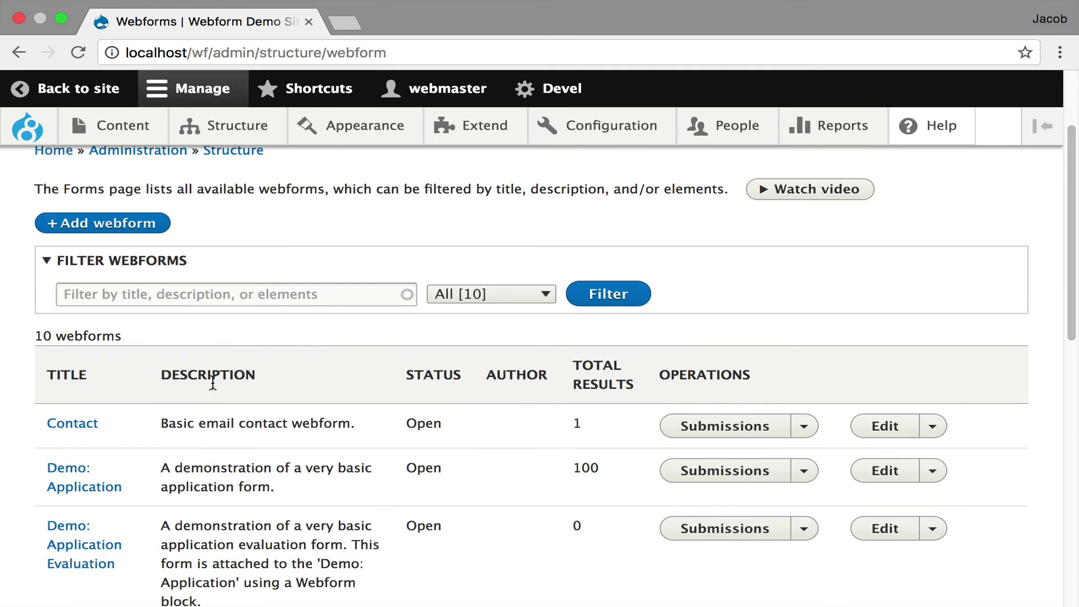
{"action": "left_click", "coordinate": [71, 477]}
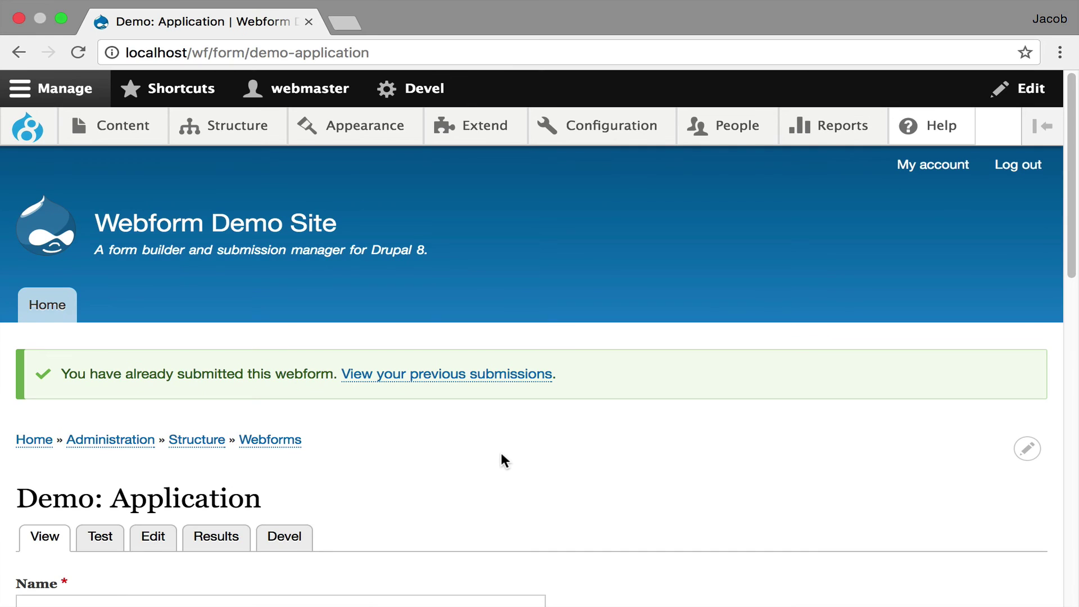
{"action": "scroll", "coordinate": [501, 455], "scroll_direction": "down", "scroll_amount": 5}
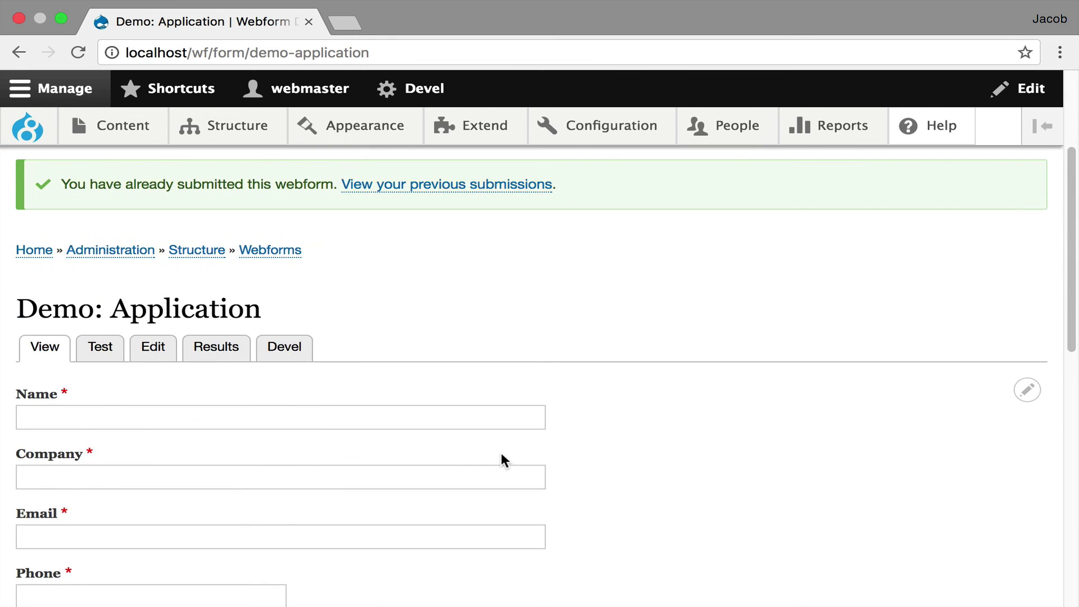
{"action": "scroll", "coordinate": [337, 416], "scroll_direction": "down", "scroll_amount": 5}
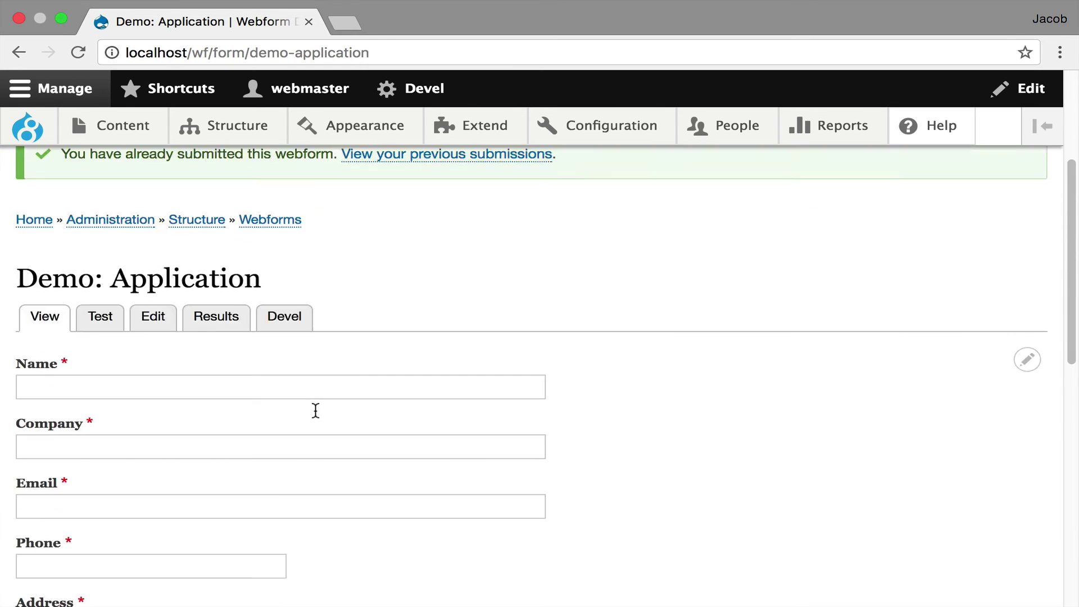
{"action": "scroll", "coordinate": [305, 404], "scroll_direction": "up", "scroll_amount": 10}
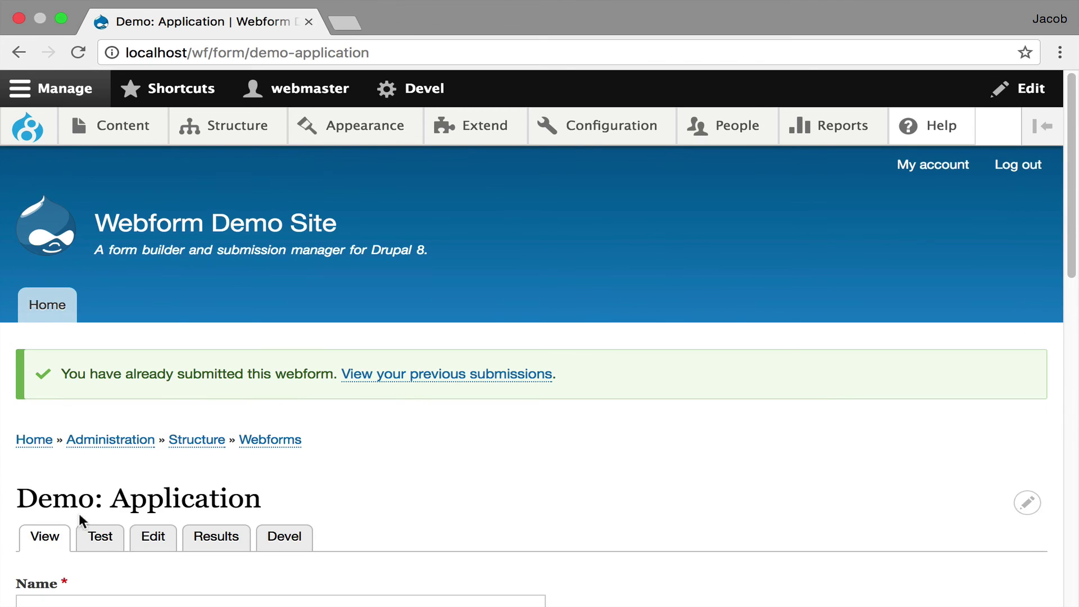
Submit a Demo: Application test entry prefilled with test data
{"action": "left_click", "coordinate": [99, 534]}
{"action": "scroll", "coordinate": [340, 320], "scroll_direction": "down", "scroll_amount": 15}
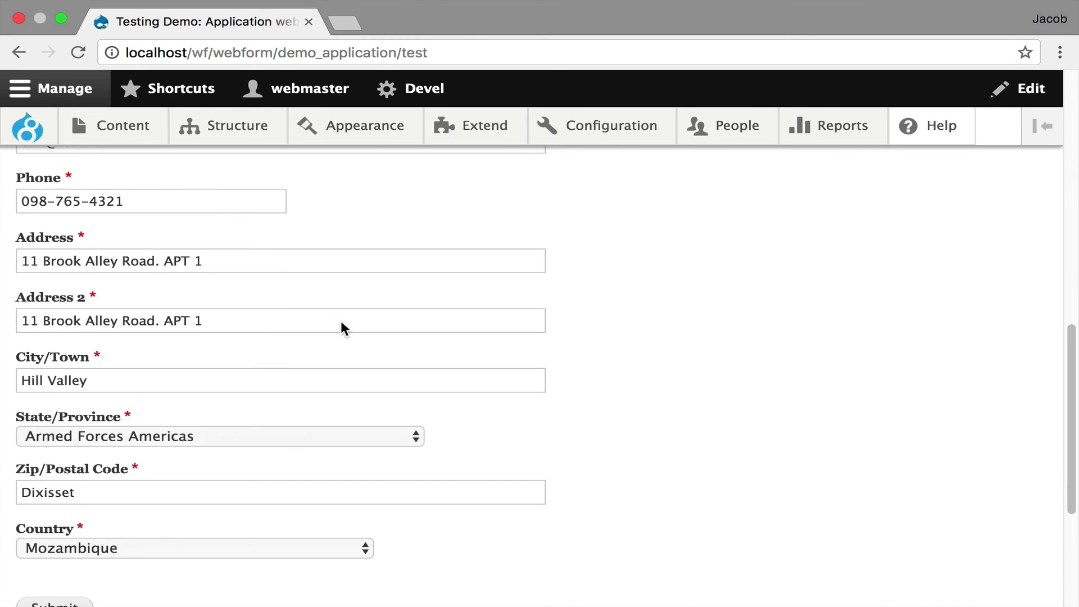
{"action": "scroll", "coordinate": [316, 358], "scroll_direction": "down", "scroll_amount": 3}
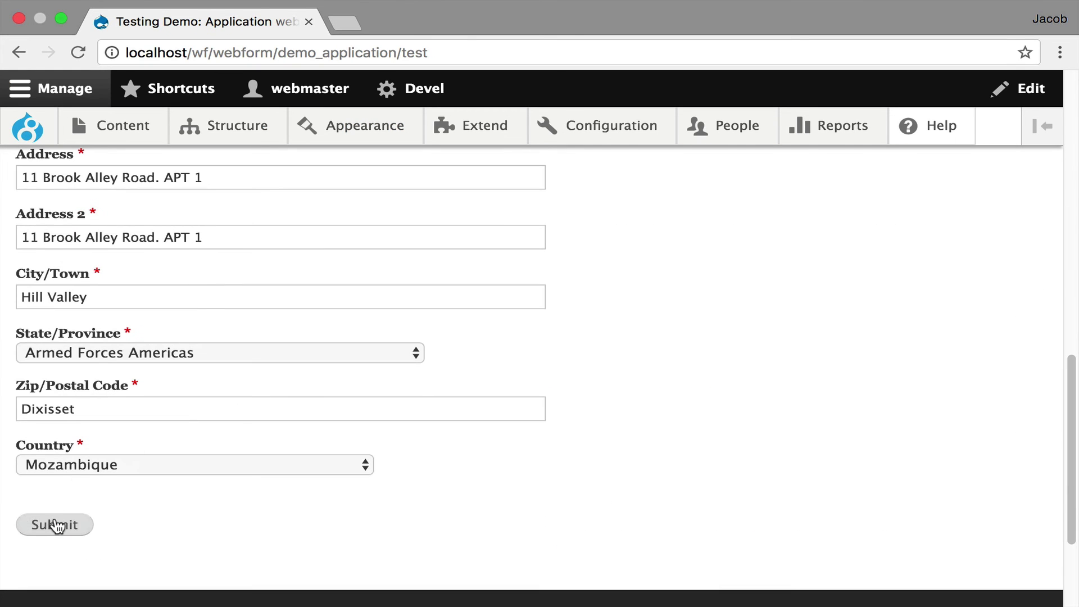
{"action": "left_click", "coordinate": [56, 525]}
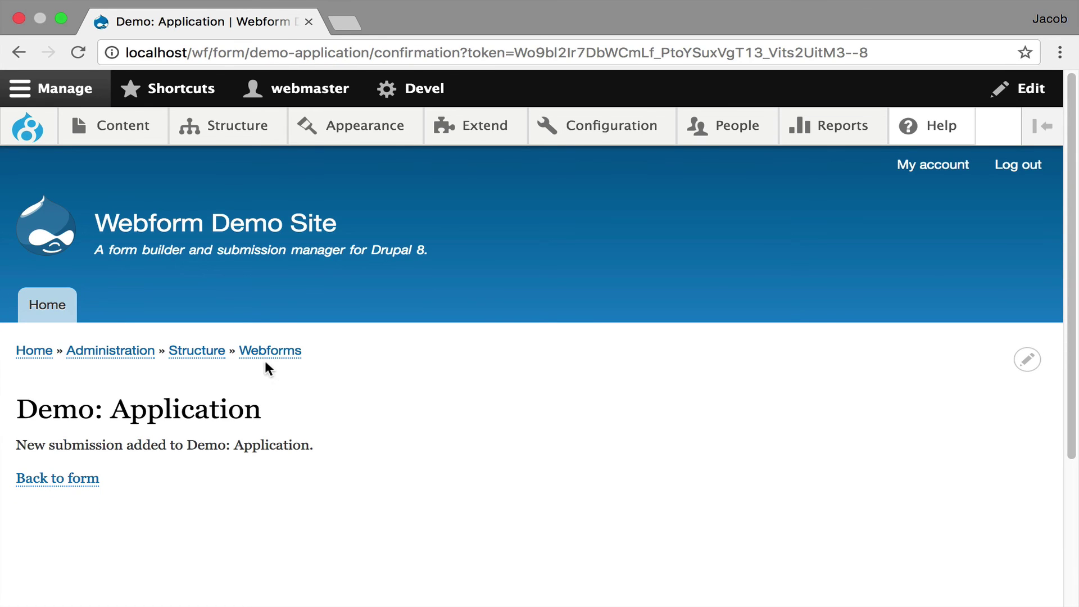
Go back to the form, view its Results, and open submission 101
{"action": "left_click", "coordinate": [73, 478]}
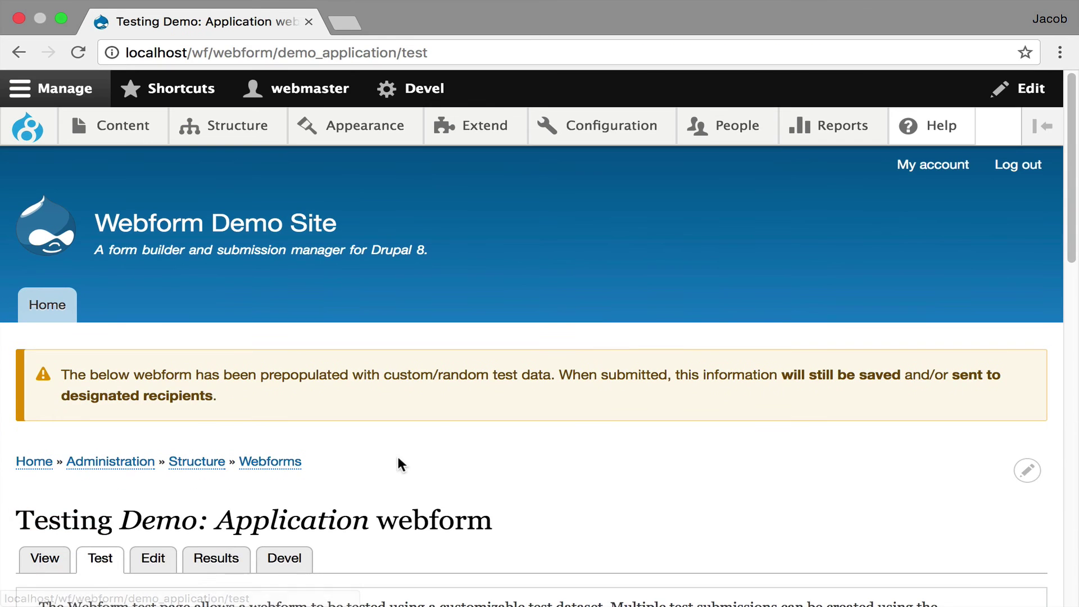
{"action": "left_click", "coordinate": [222, 558]}
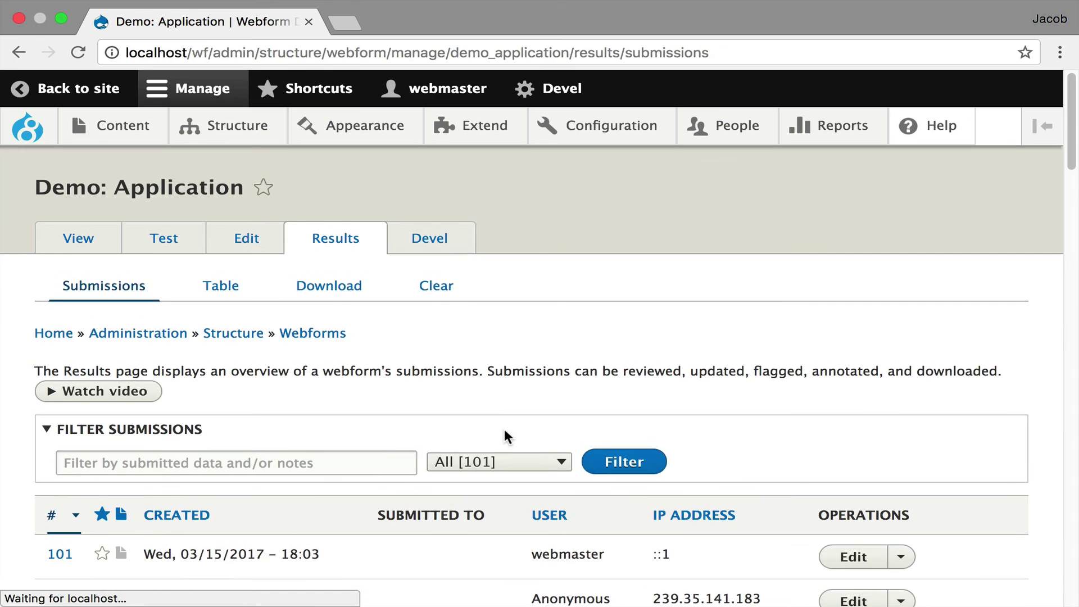
{"action": "scroll", "coordinate": [361, 409], "scroll_direction": "down", "scroll_amount": 3}
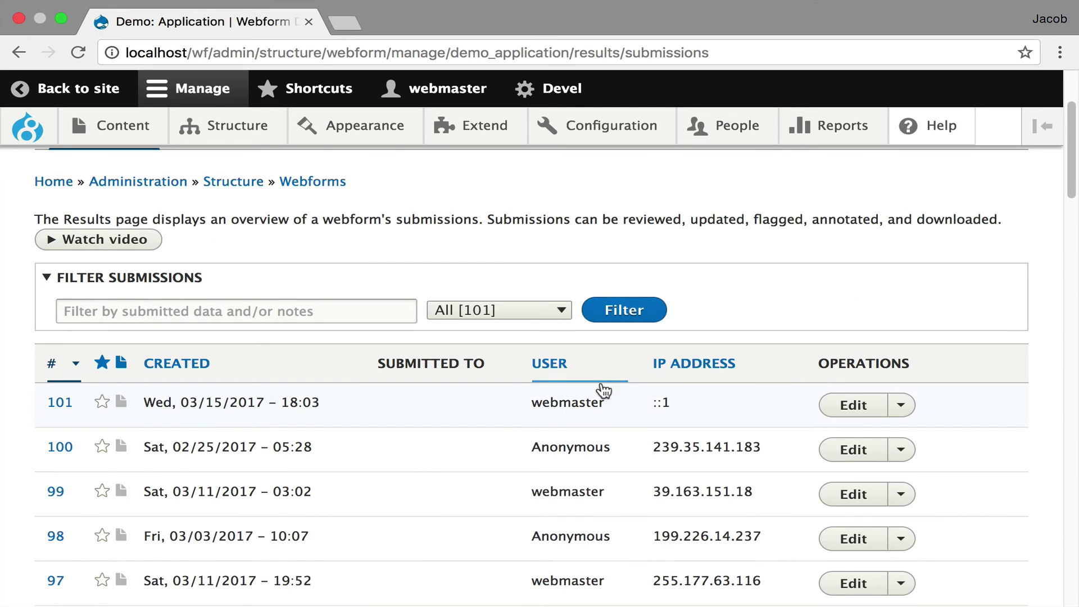
{"action": "left_click", "coordinate": [326, 409]}
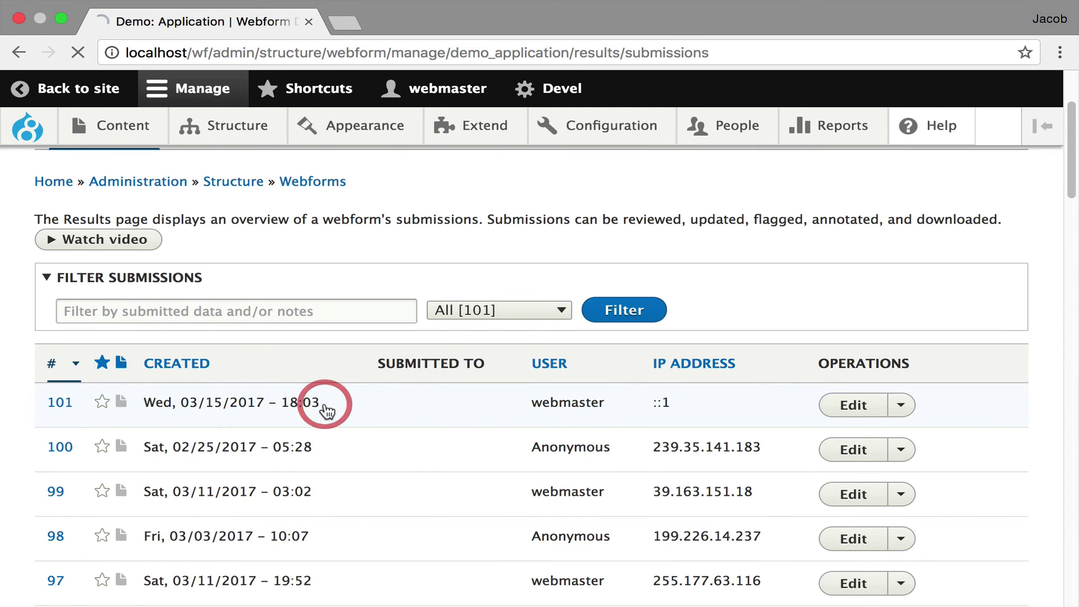
Rate submission #101 four stars, comment 'I like this person', and submit the evaluation
{"action": "scroll", "coordinate": [327, 412], "scroll_direction": "down", "scroll_amount": 3}
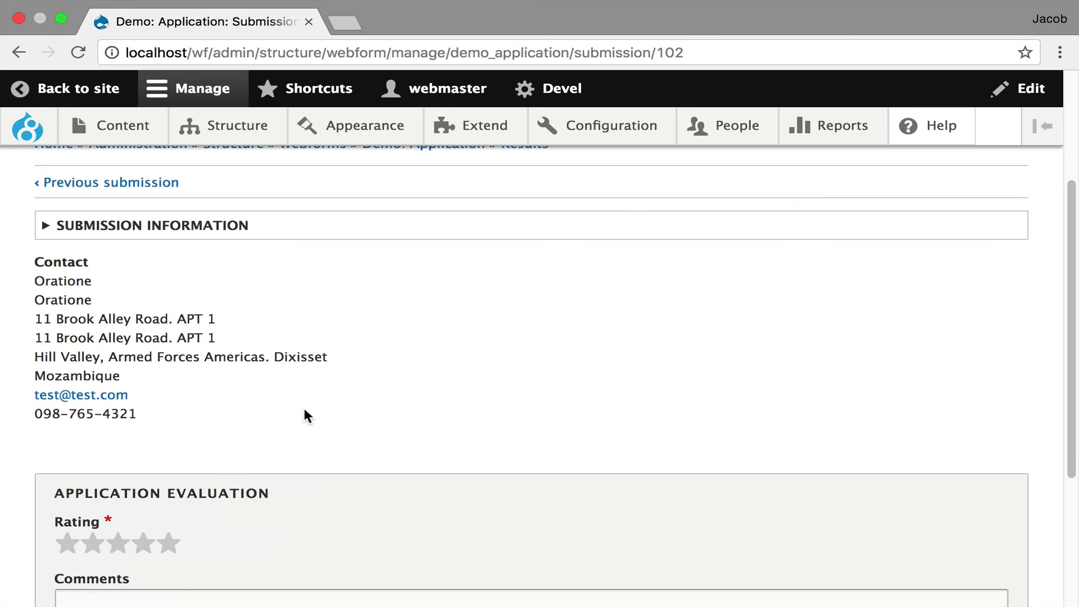
{"action": "left_click", "coordinate": [151, 537]}
{"action": "scroll", "coordinate": [319, 412], "scroll_direction": "down", "scroll_amount": 3}
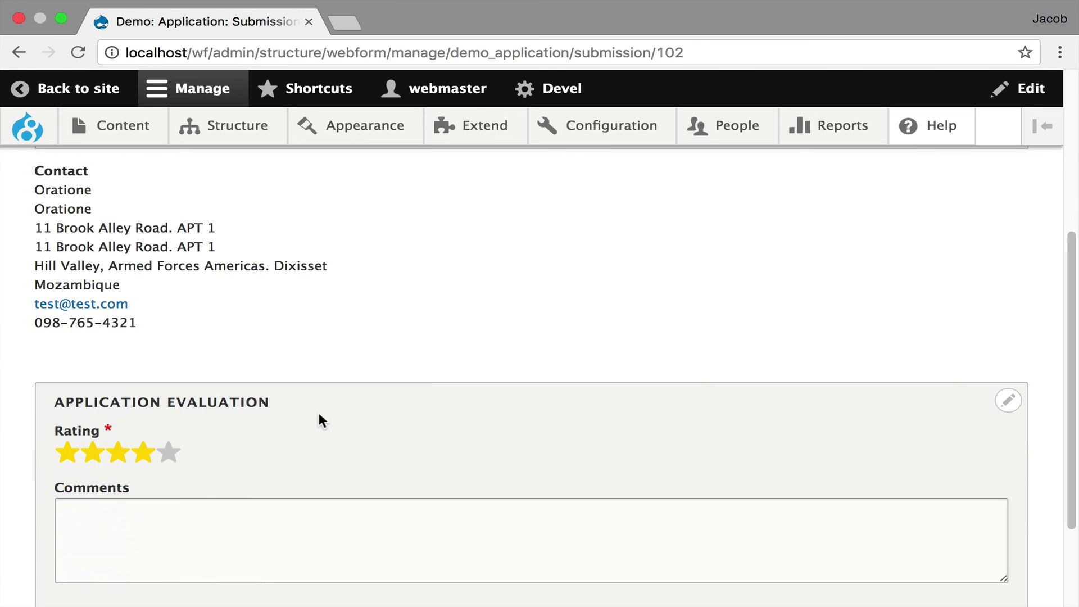
{"action": "left_click", "coordinate": [243, 521]}
{"action": "type", "text": "I li"}
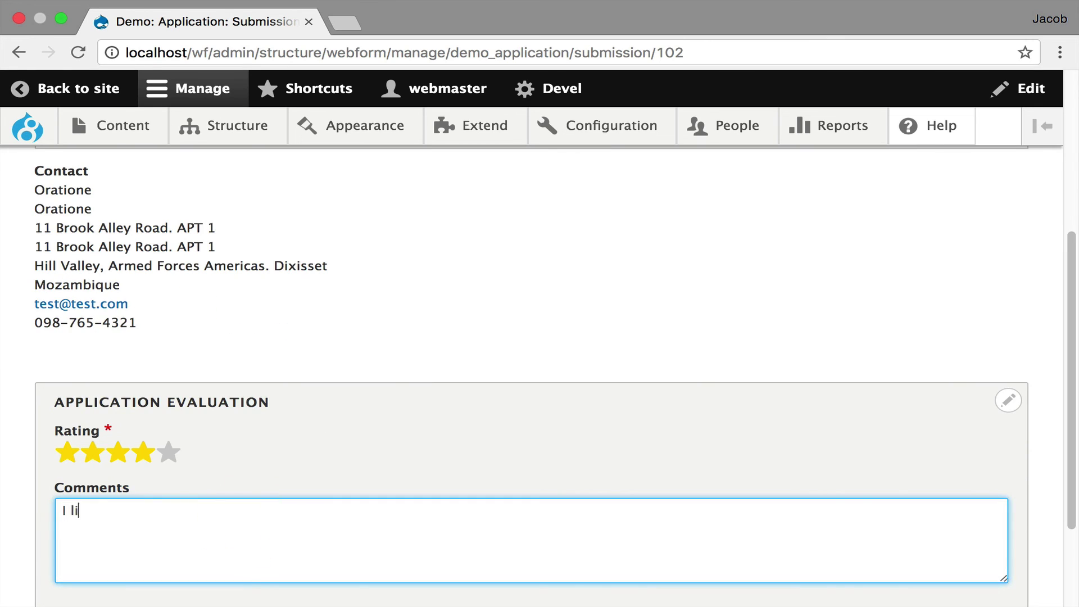
{"action": "type", "text": "ke this person"}
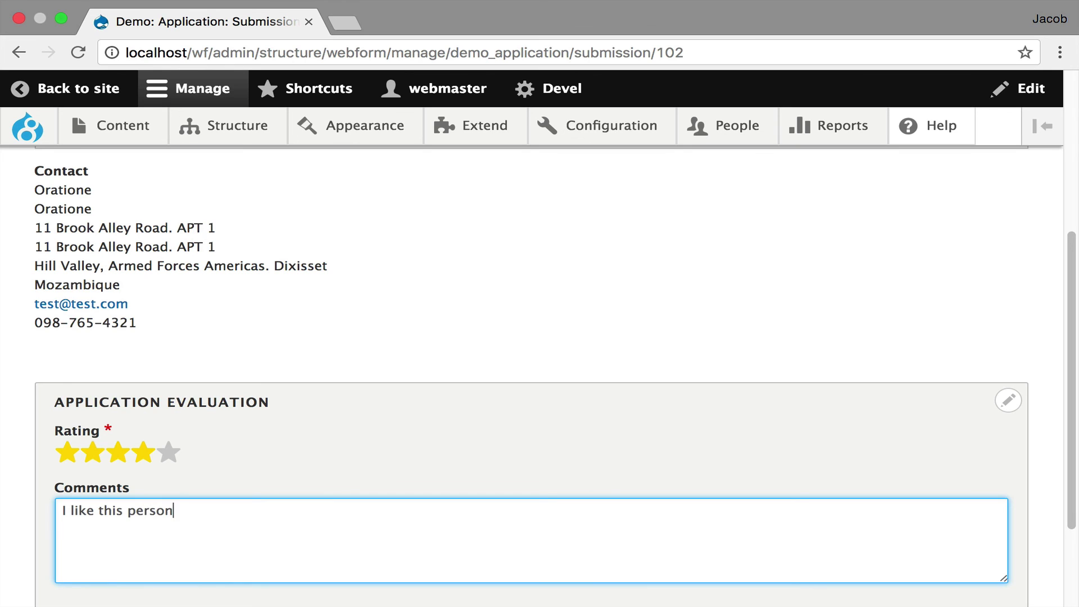
{"action": "scroll", "coordinate": [243, 483], "scroll_direction": "down", "scroll_amount": 2}
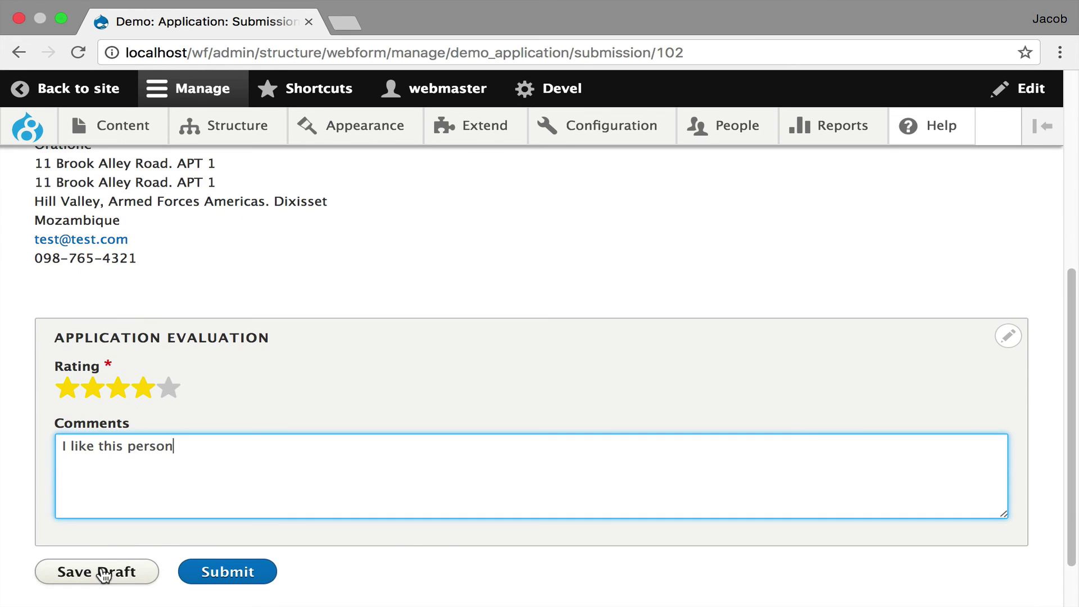
{"action": "left_click", "coordinate": [218, 572]}
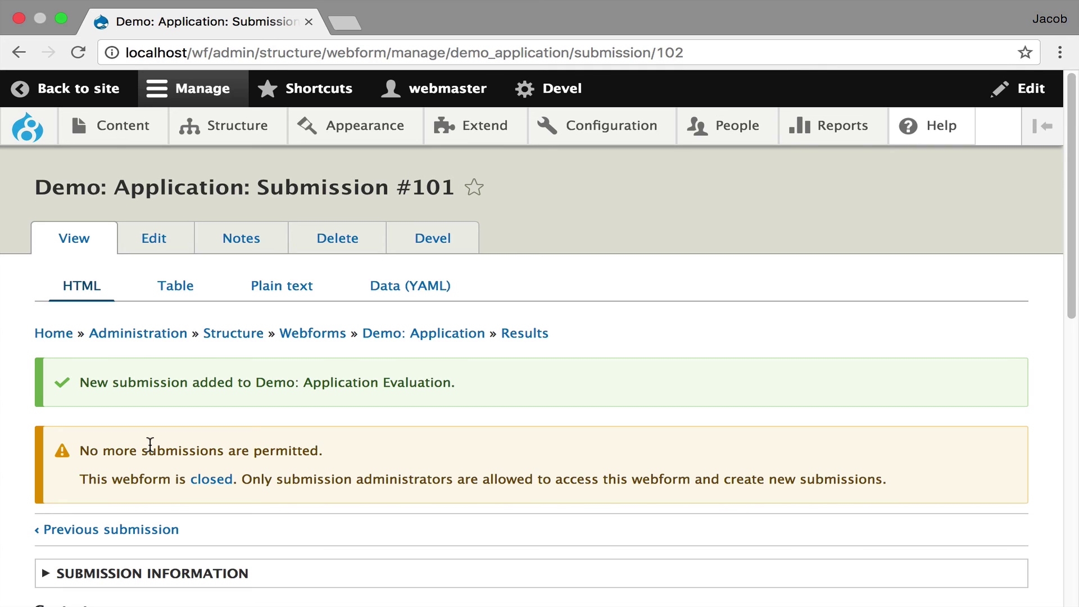
Review the current submission, then go back to the previous one, submission #100
{"action": "scroll", "coordinate": [279, 423], "scroll_direction": "down", "scroll_amount": 8}
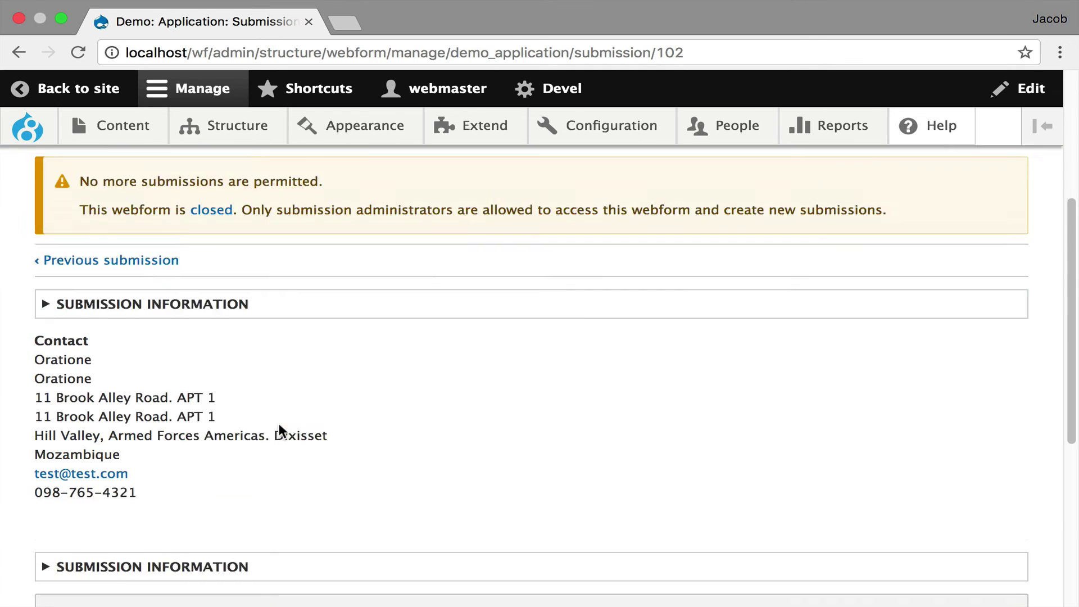
{"action": "scroll", "coordinate": [279, 427], "scroll_direction": "up", "scroll_amount": 5}
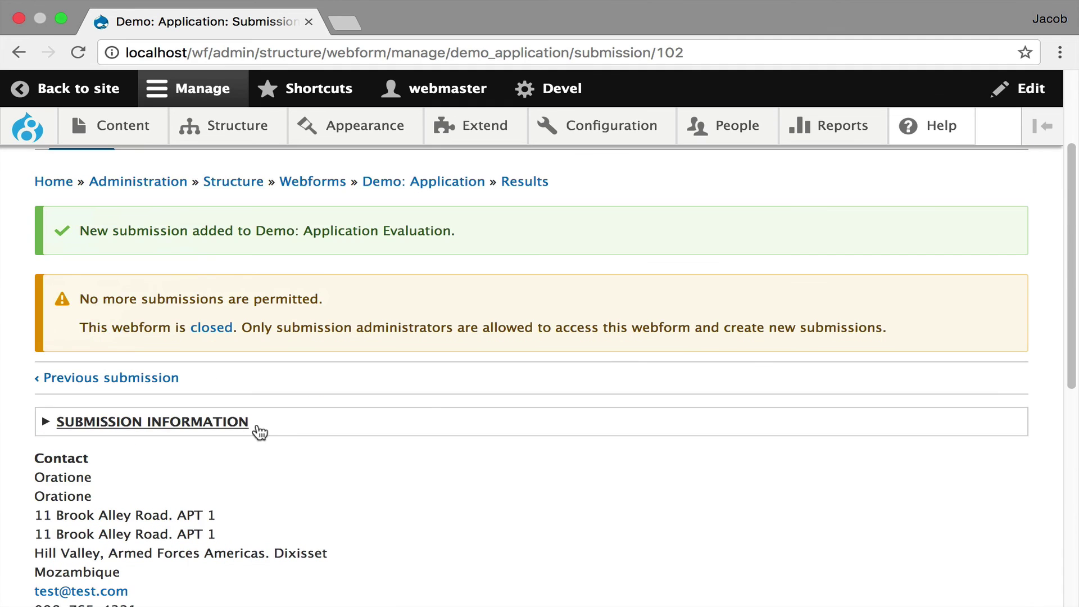
{"action": "left_click", "coordinate": [50, 379]}
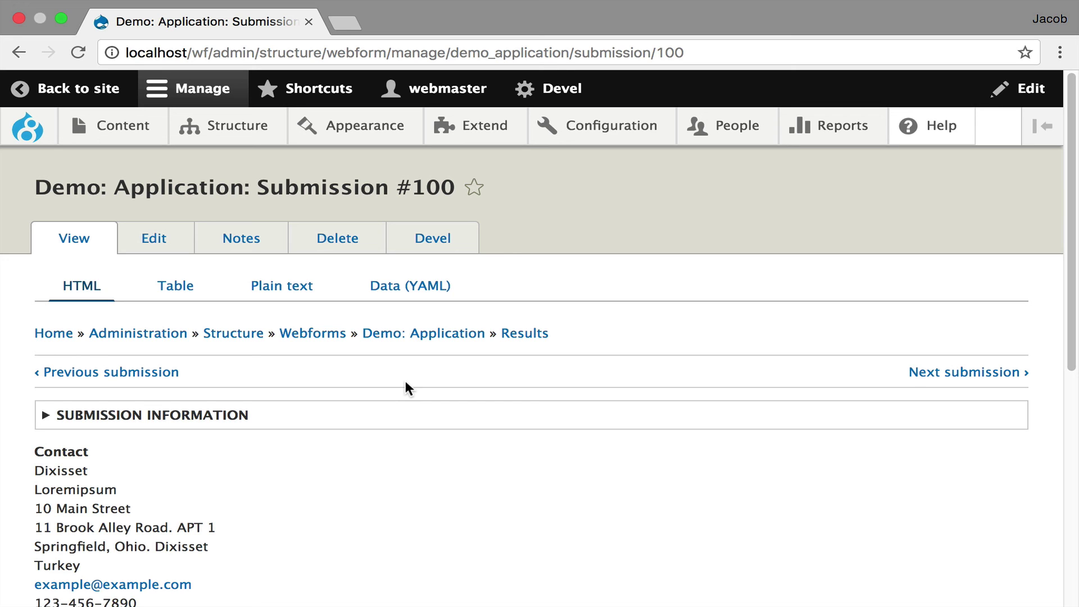
Switch from the browser to the full-screen slides showing the <demo> slide
{"action": "key", "text": "ctrl+Right"}
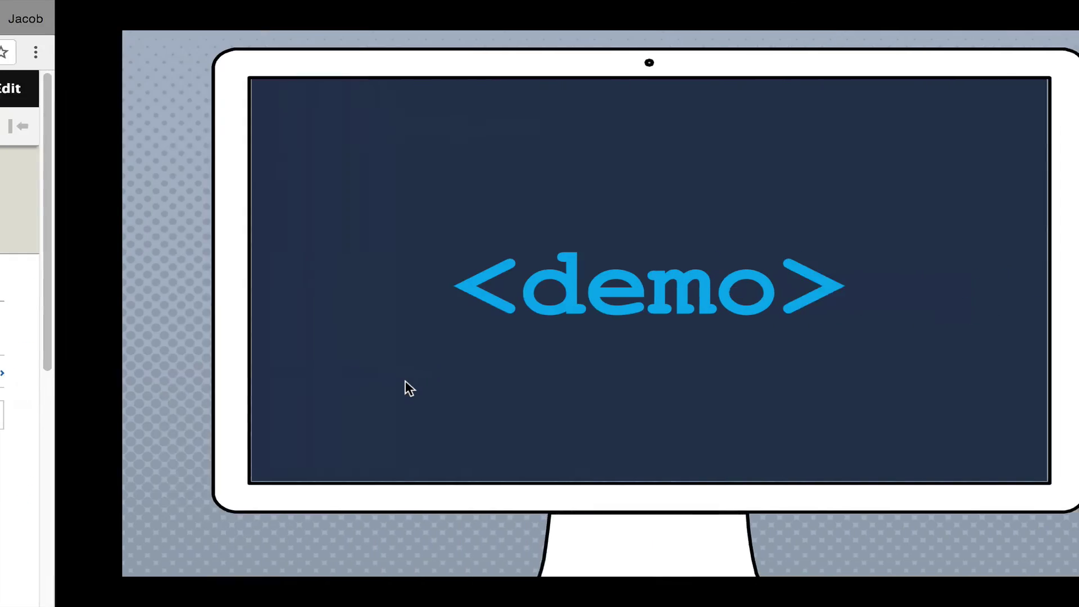